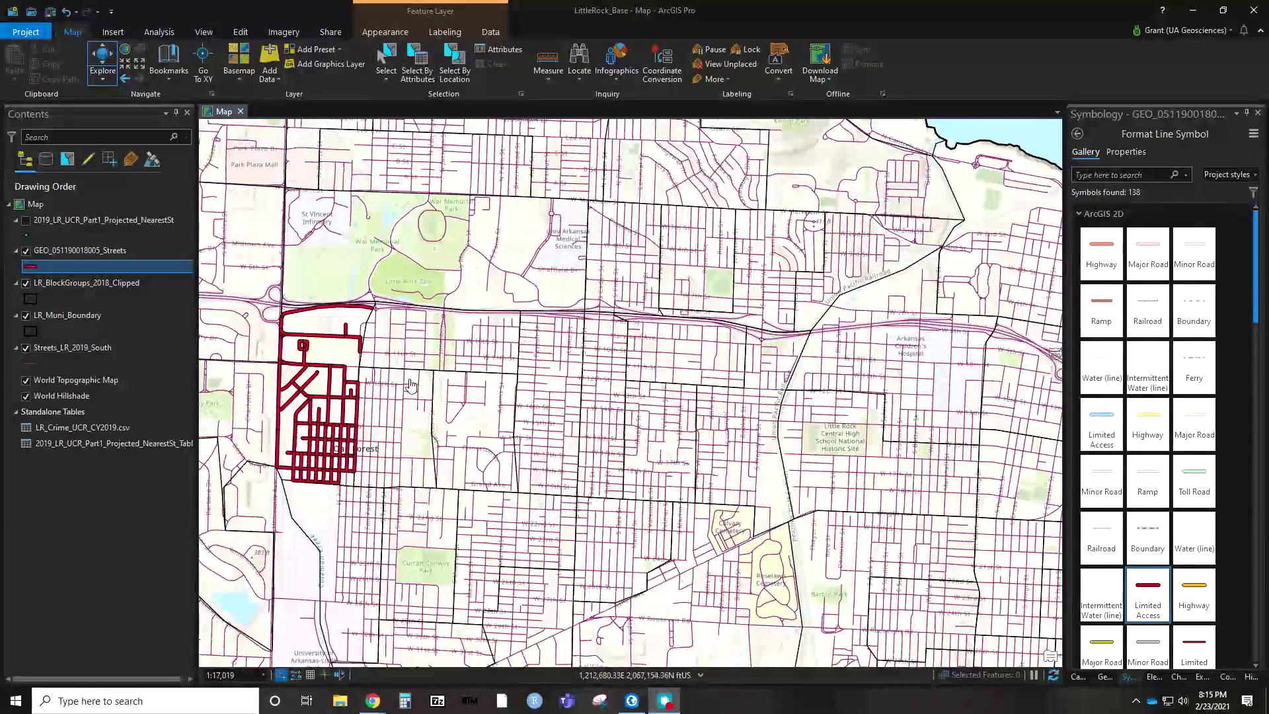
pyautogui.scroll(-2, 410, 384)
pyautogui.scroll(-5, 409, 384)
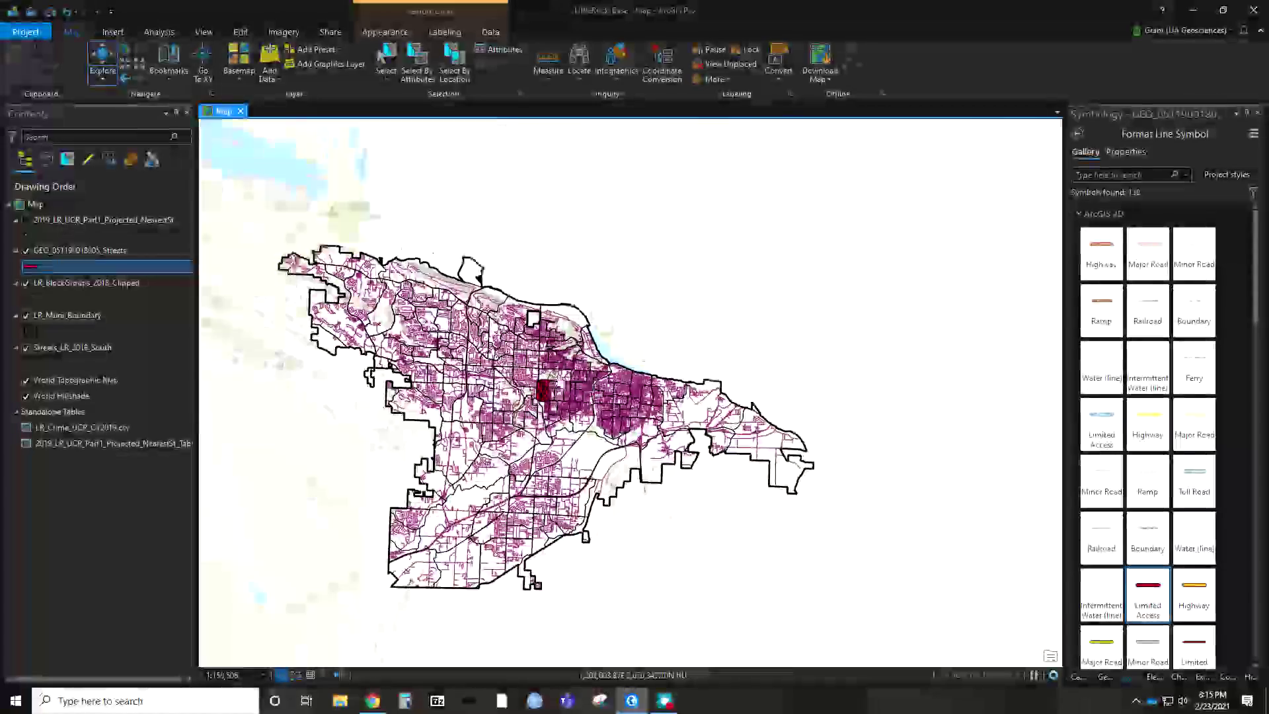
pyautogui.scroll(3, 639, 397)
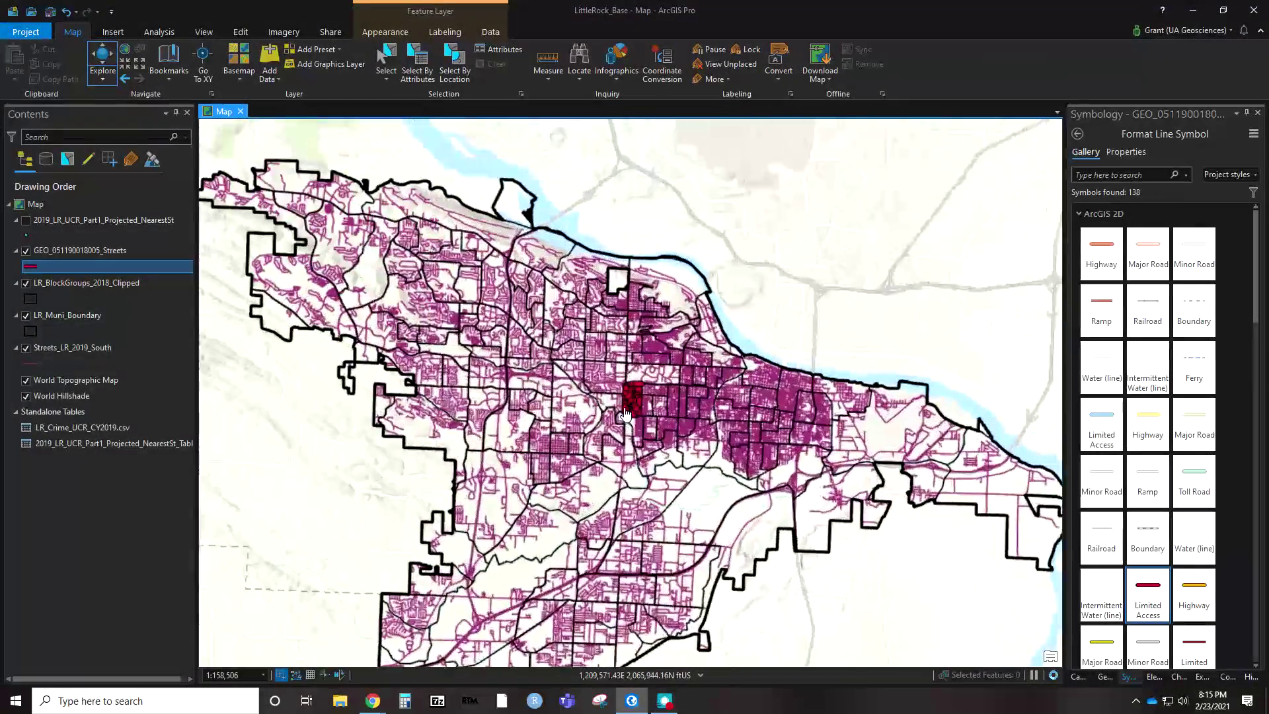
pyautogui.scroll(4, 640, 409)
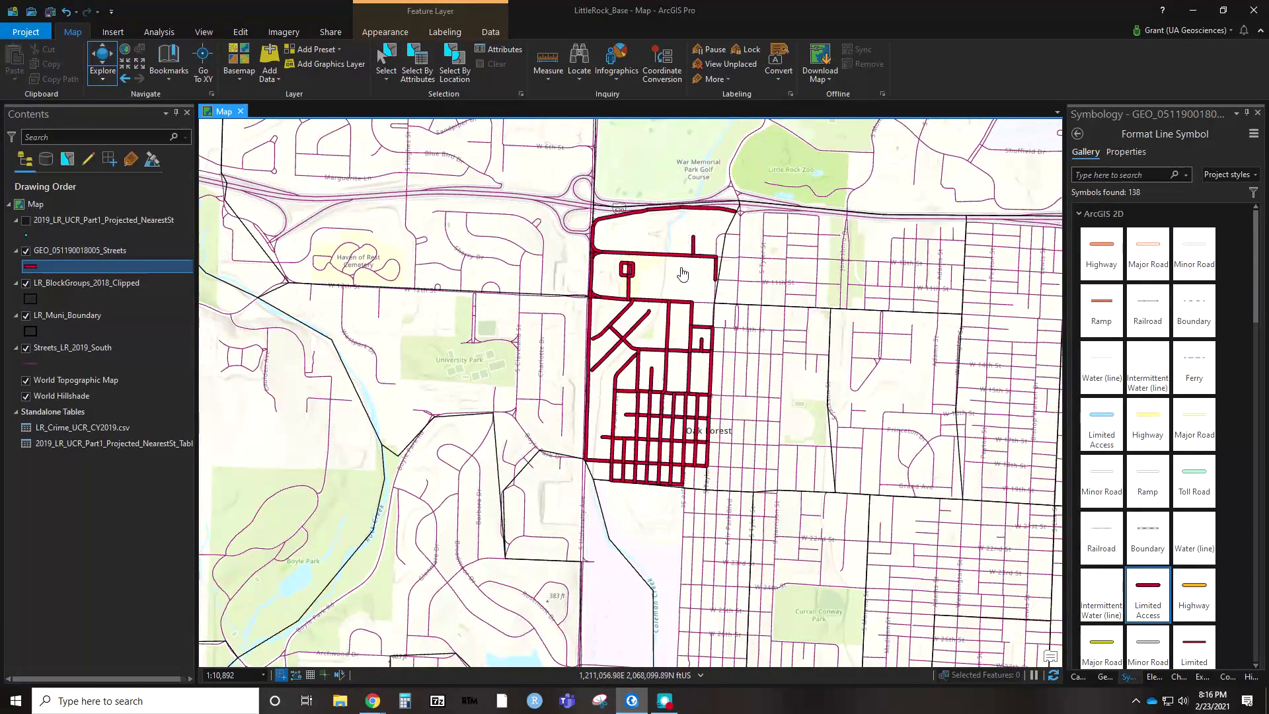
pyautogui.click(53, 250)
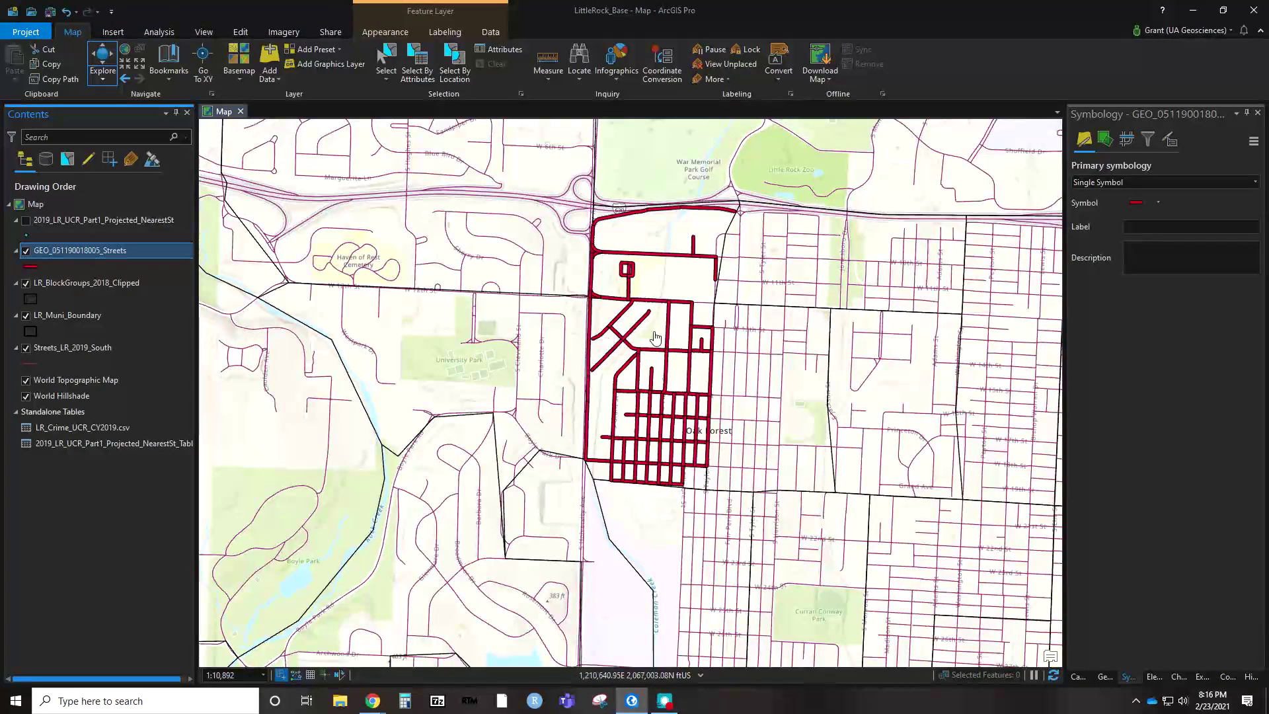
pyautogui.click(383, 33)
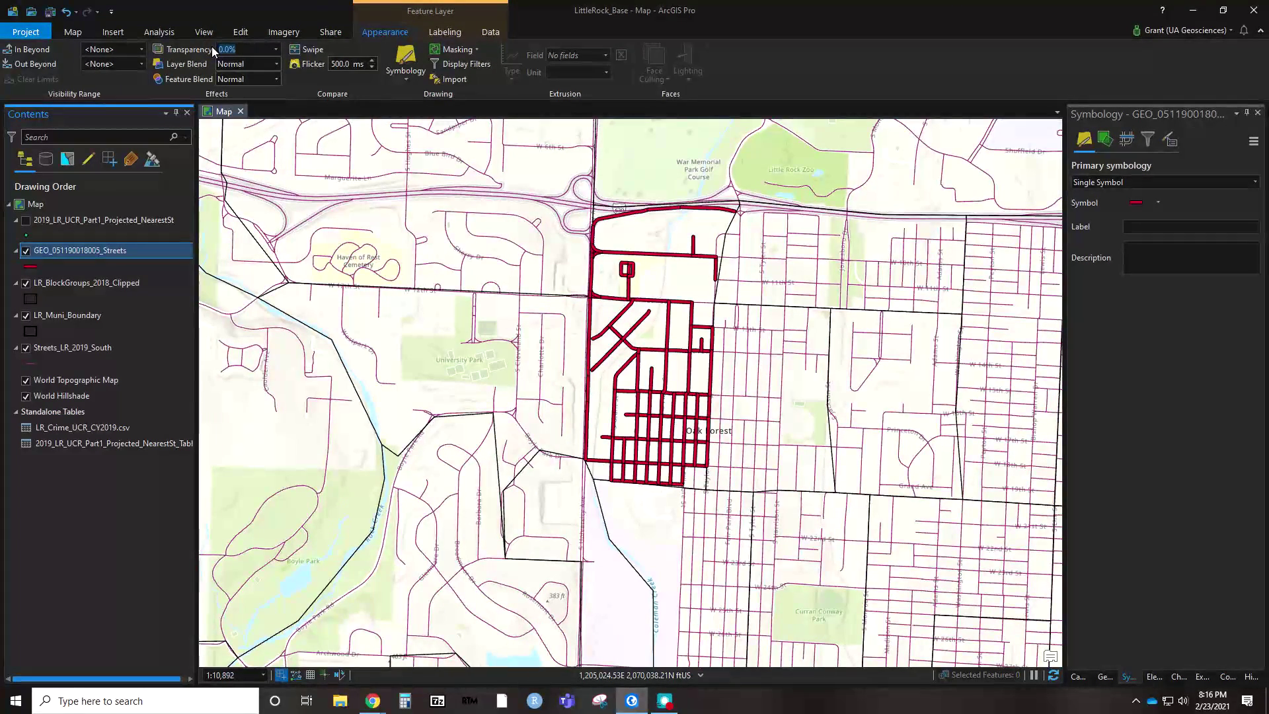
pyautogui.write('35')
pyautogui.press('Return')
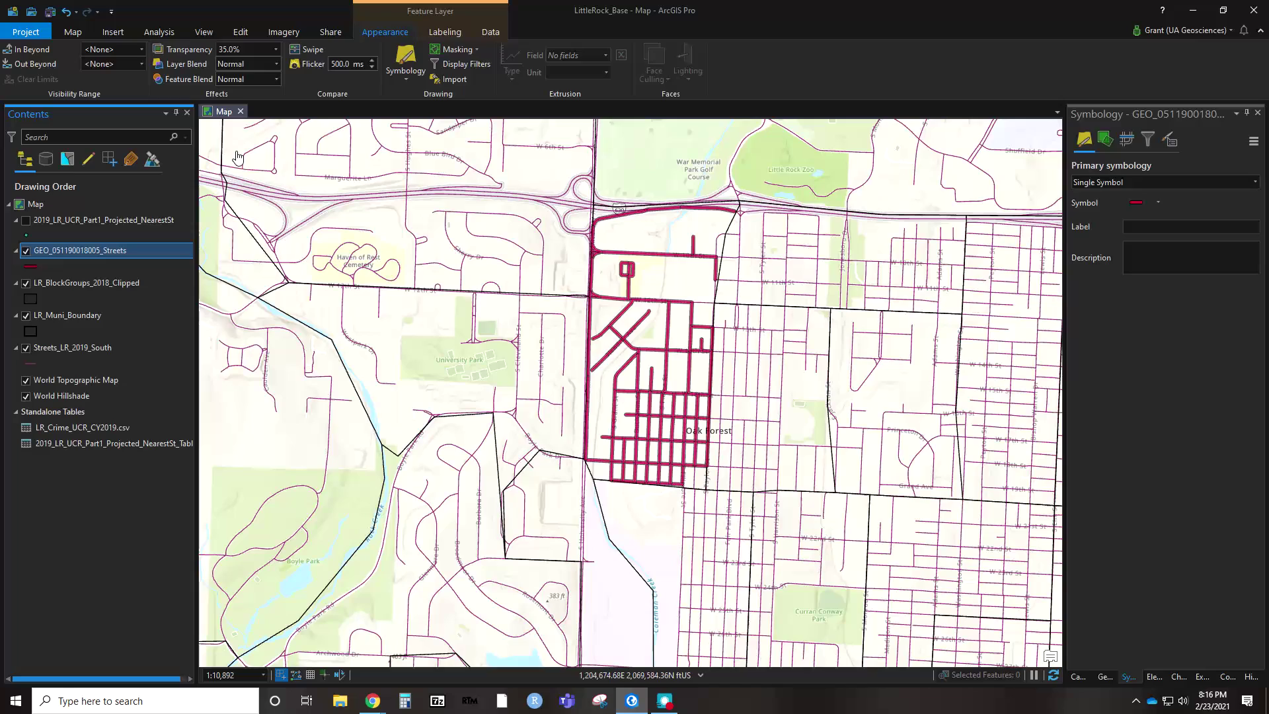
pyautogui.click(82, 252)
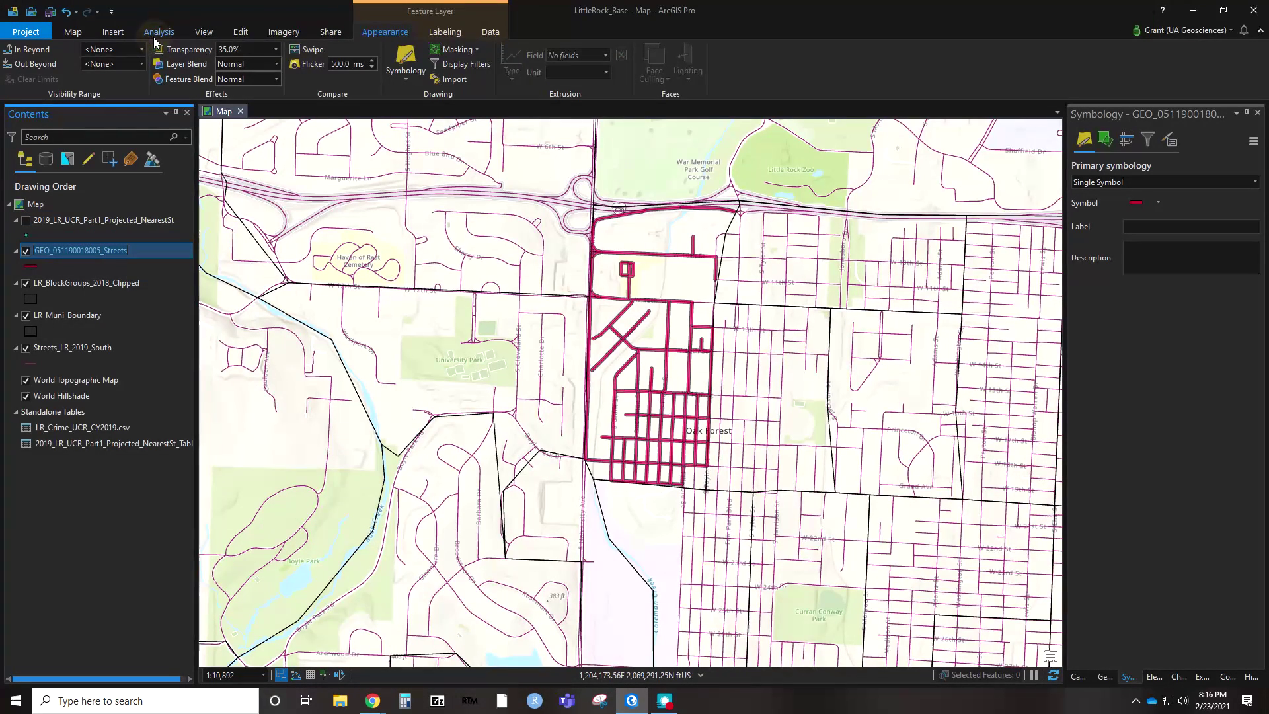
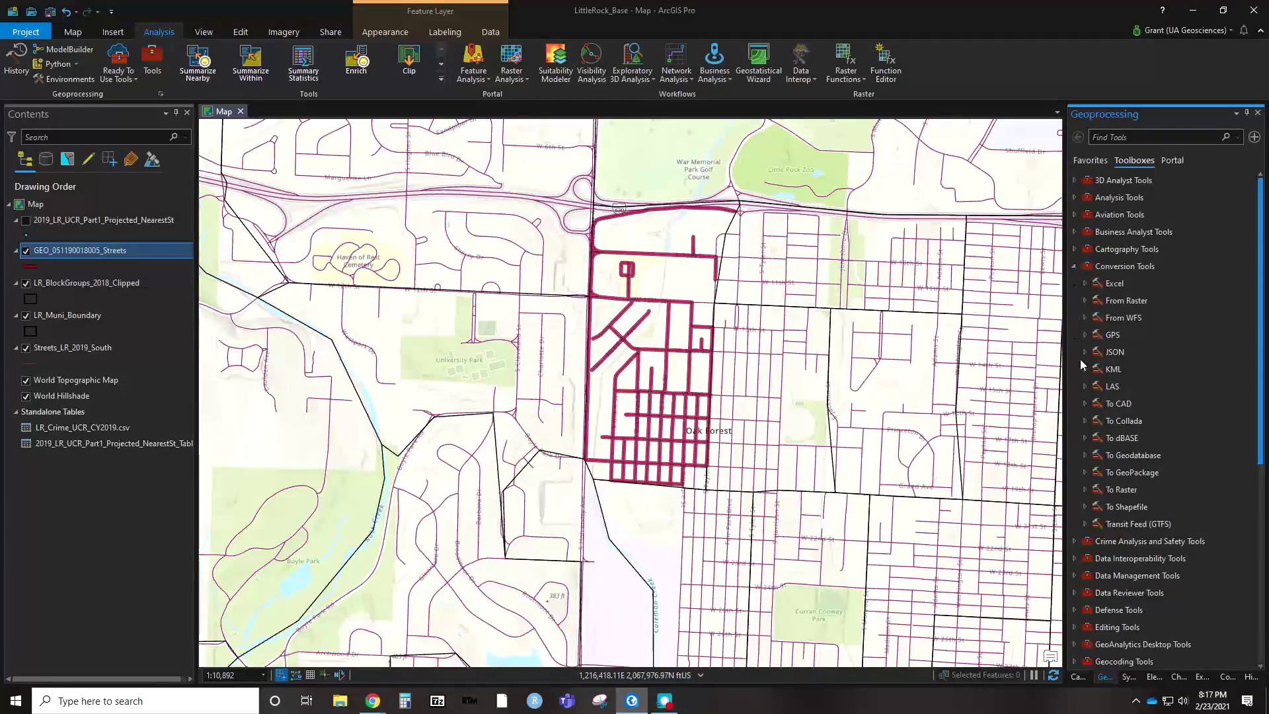
pyautogui.click(1085, 370)
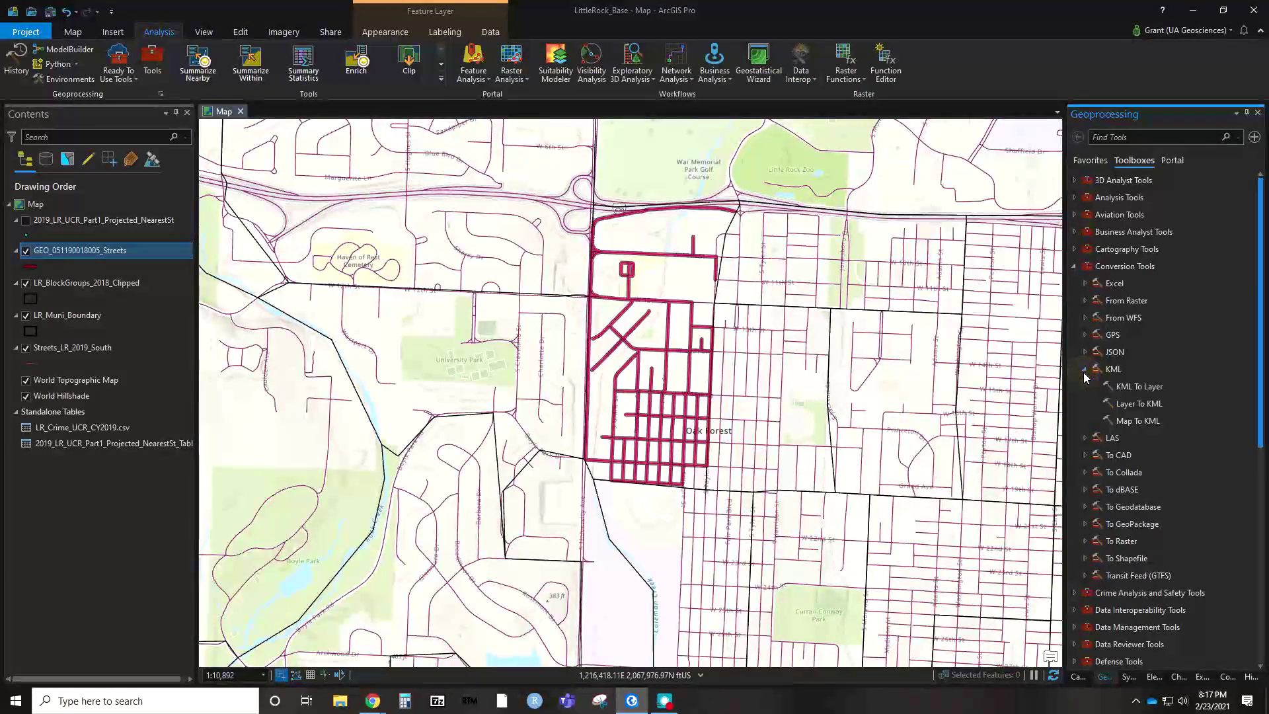
pyautogui.doubleClick(1124, 408)
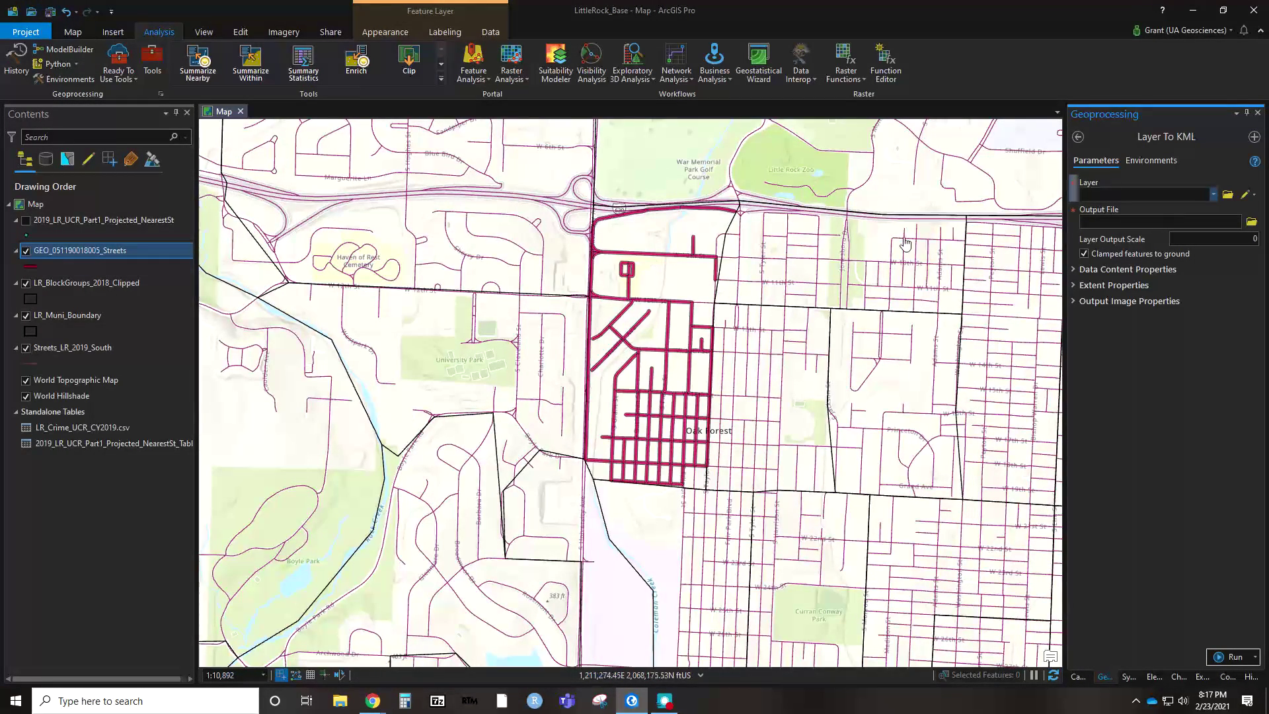
pyautogui.click(1214, 193)
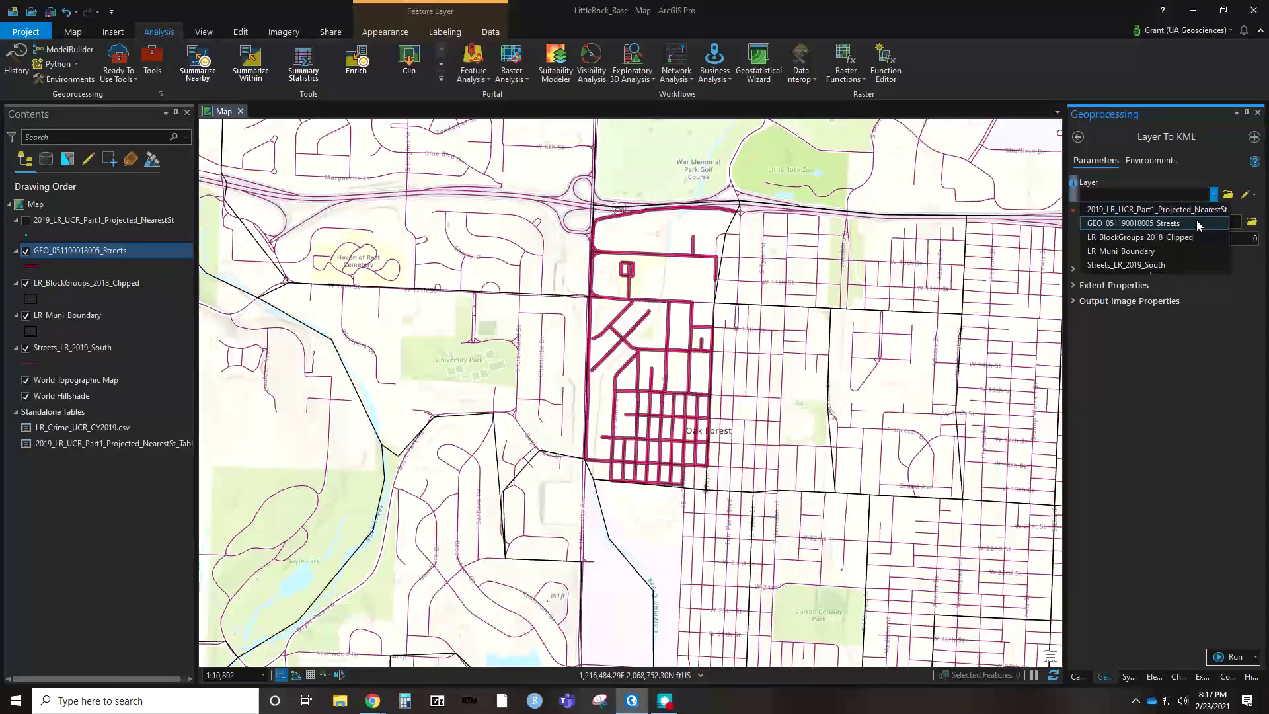
pyautogui.click(1198, 221)
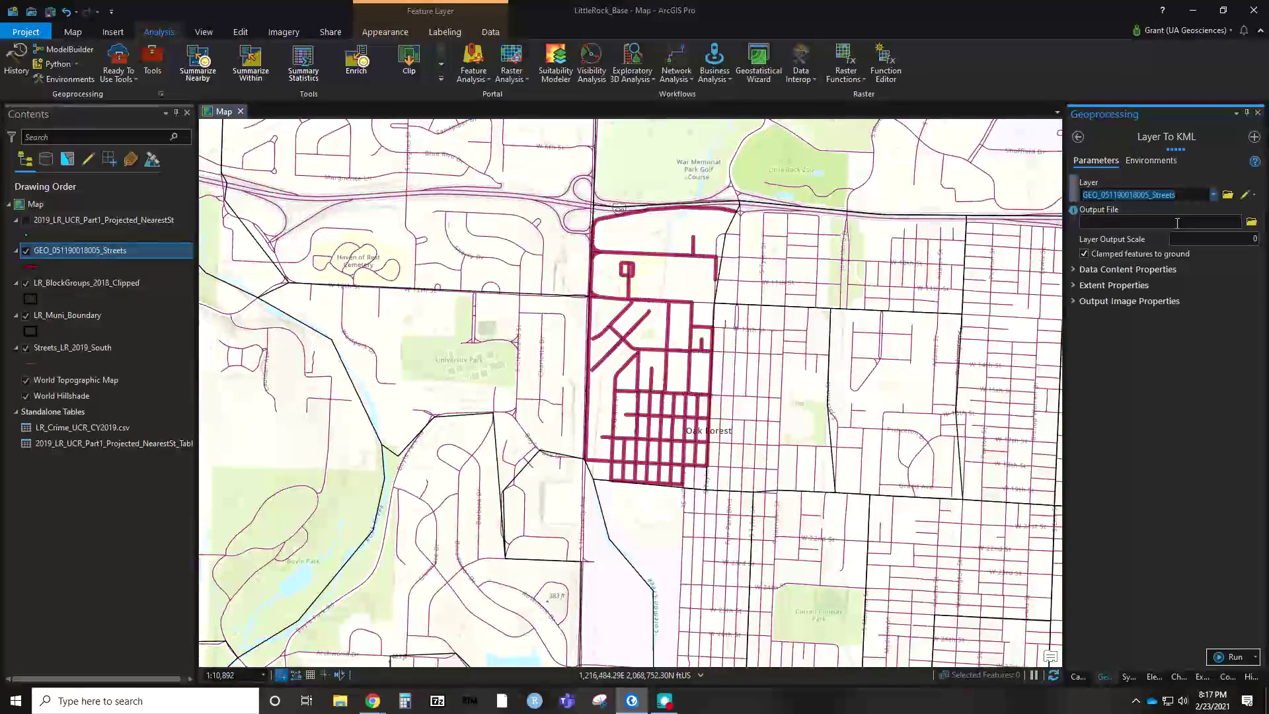
# Step: Browse for the KML output location to Desktop, Courses, Spring2021, SpatialAnalysis, Weekly Material, Week 7 - Spatial Data
pyautogui.click(1251, 222)
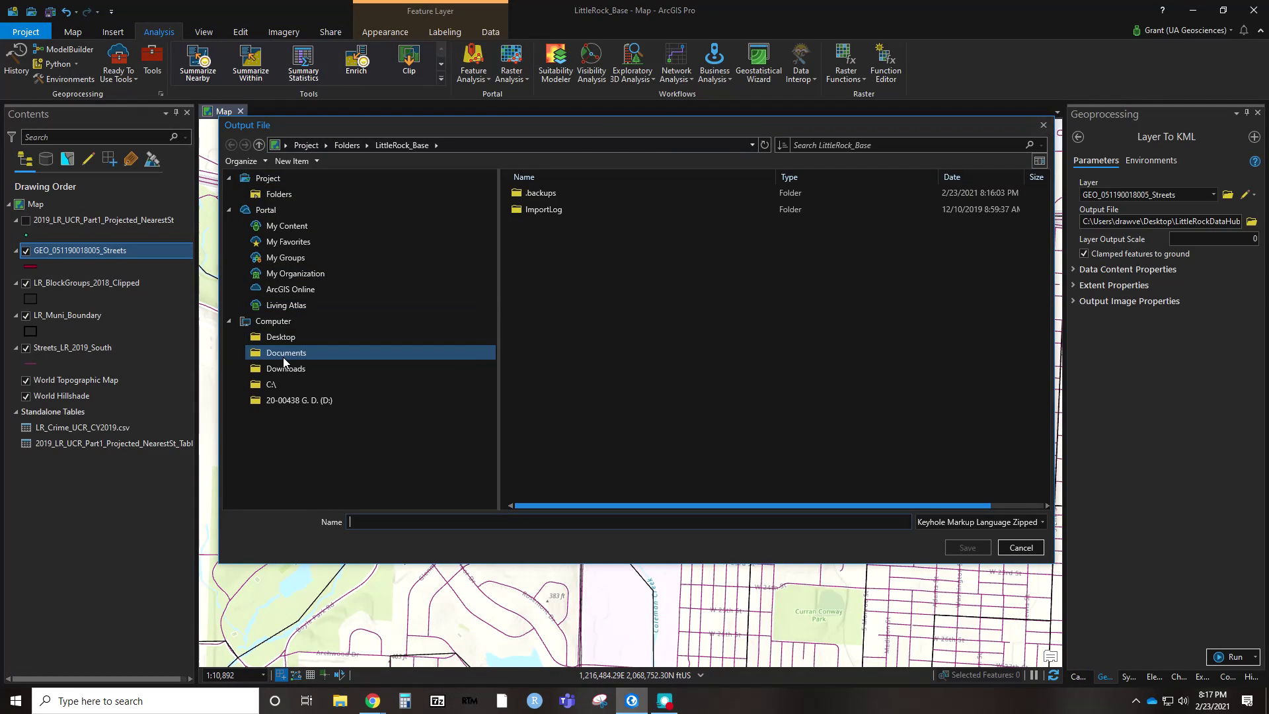
pyautogui.click(283, 339)
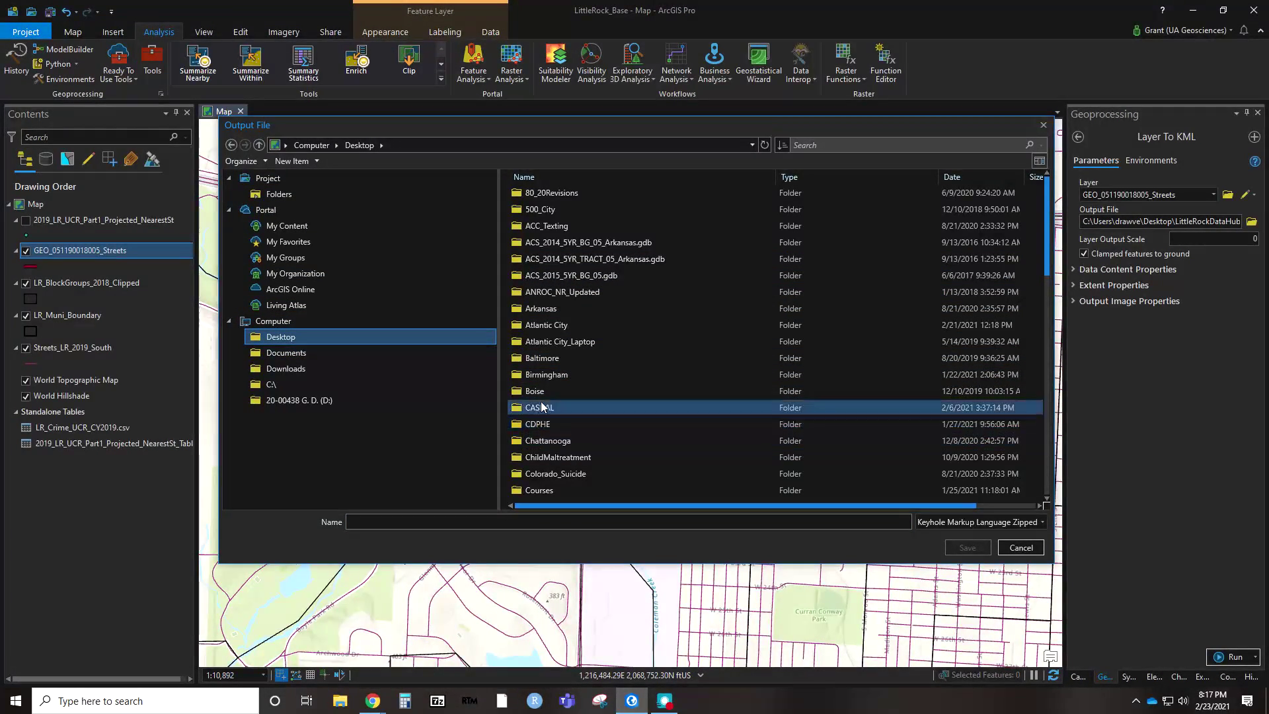
pyautogui.doubleClick(550, 489)
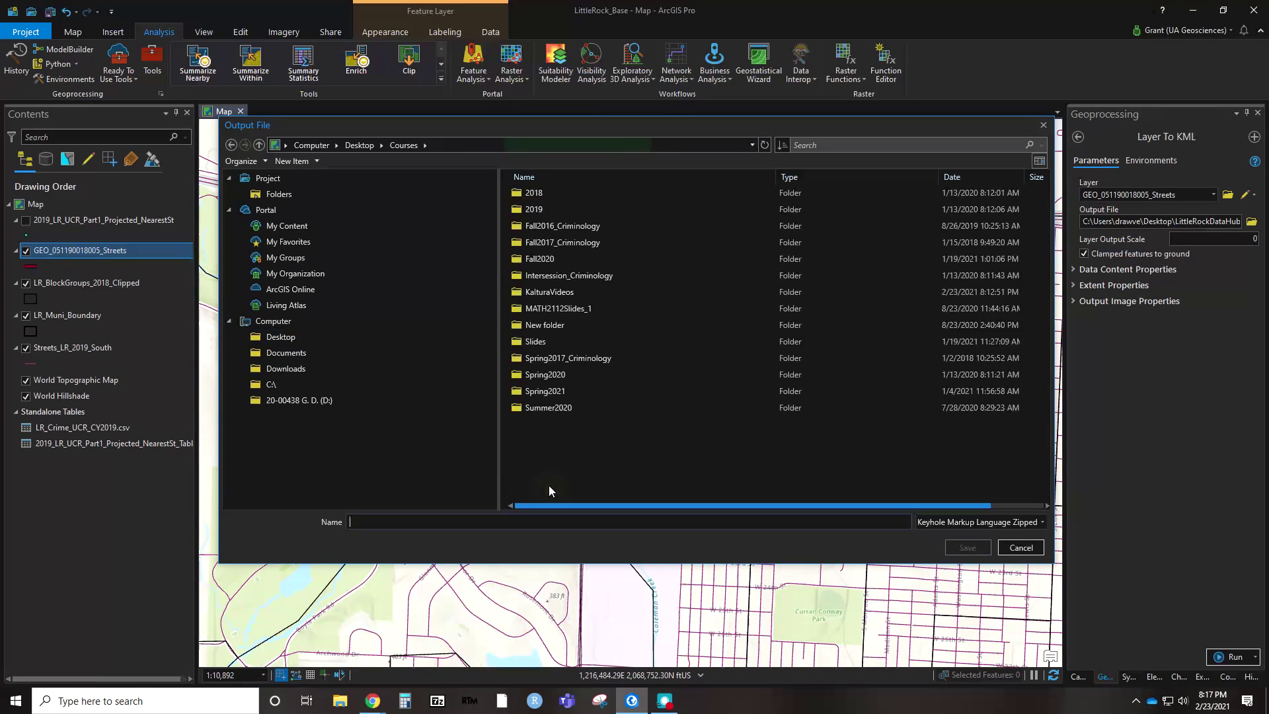
pyautogui.doubleClick(550, 390)
pyautogui.click(557, 213)
pyautogui.doubleClick(557, 213)
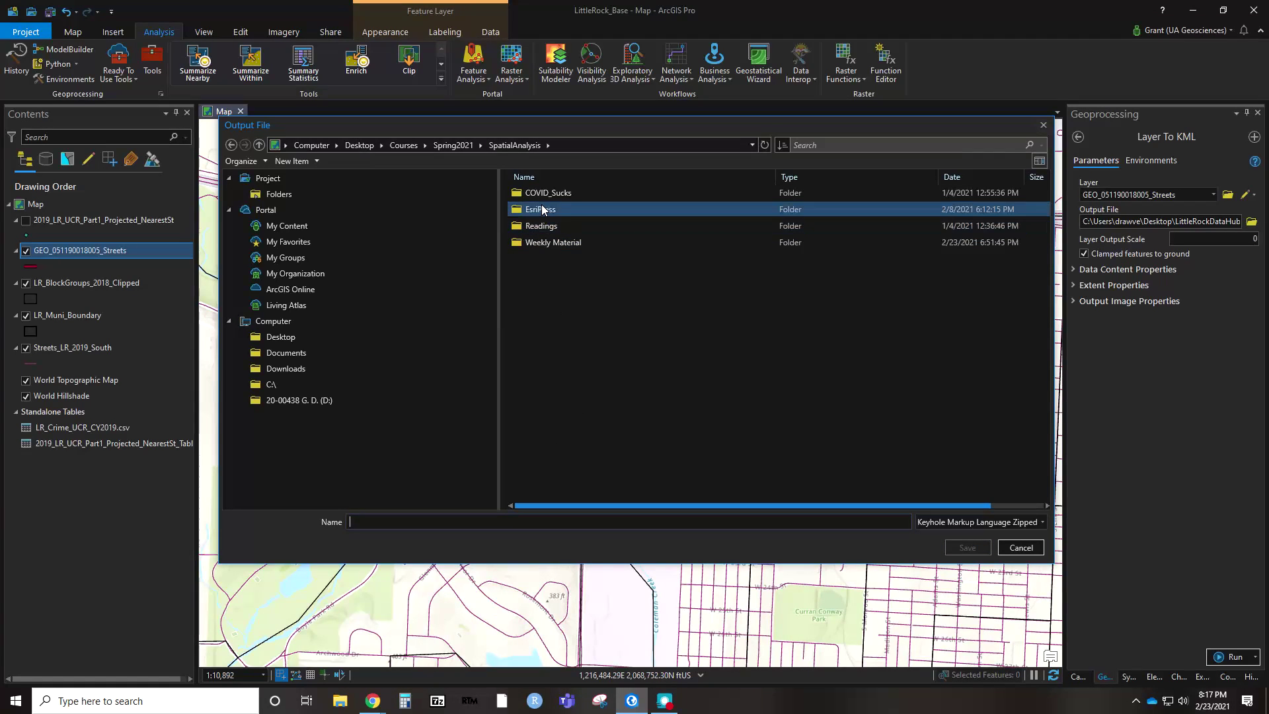
pyautogui.doubleClick(560, 244)
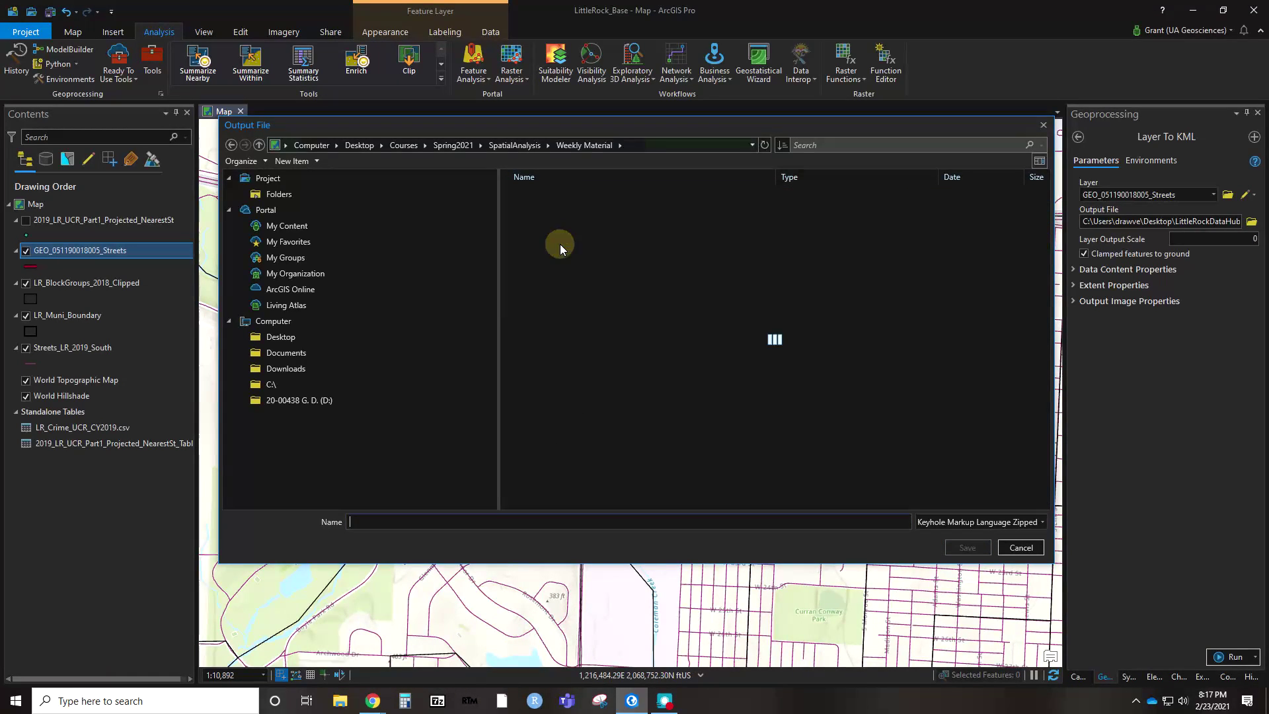
pyautogui.click(542, 289)
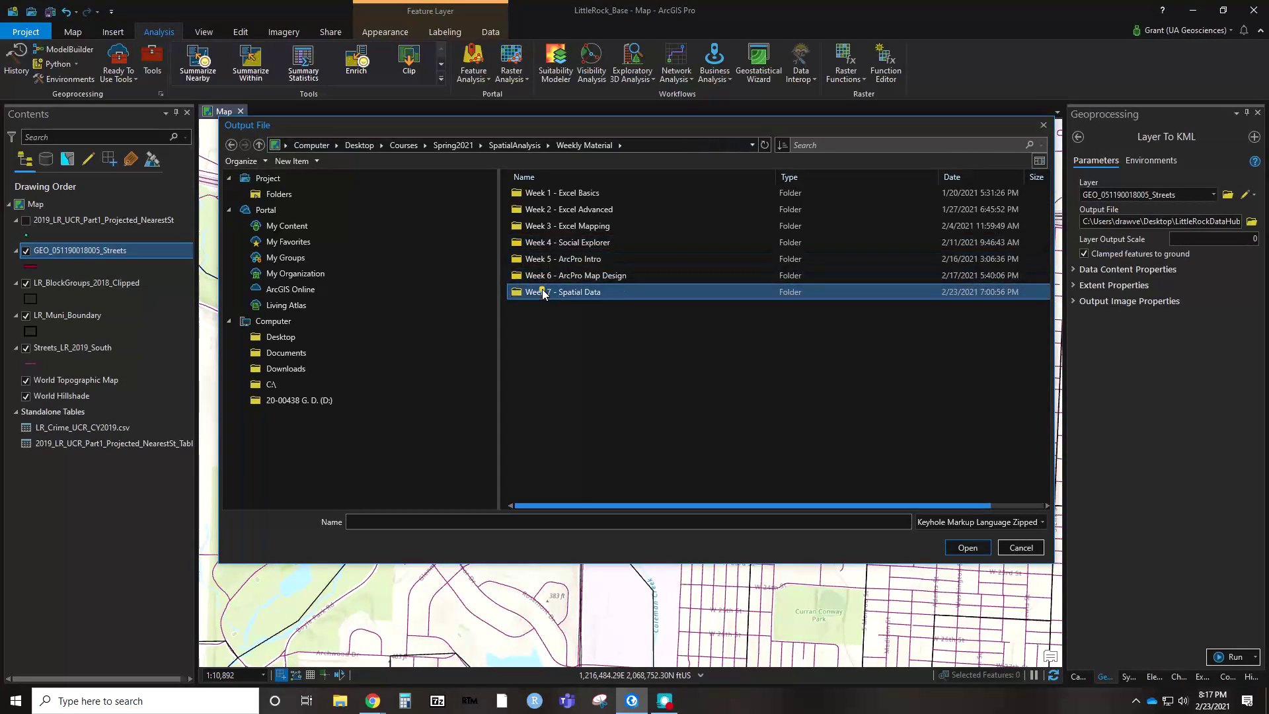
pyautogui.click(969, 547)
# Step: Name the output file Example_Streets_LittleRock, save the location and run the Layer To KML conversion
pyautogui.click(754, 527)
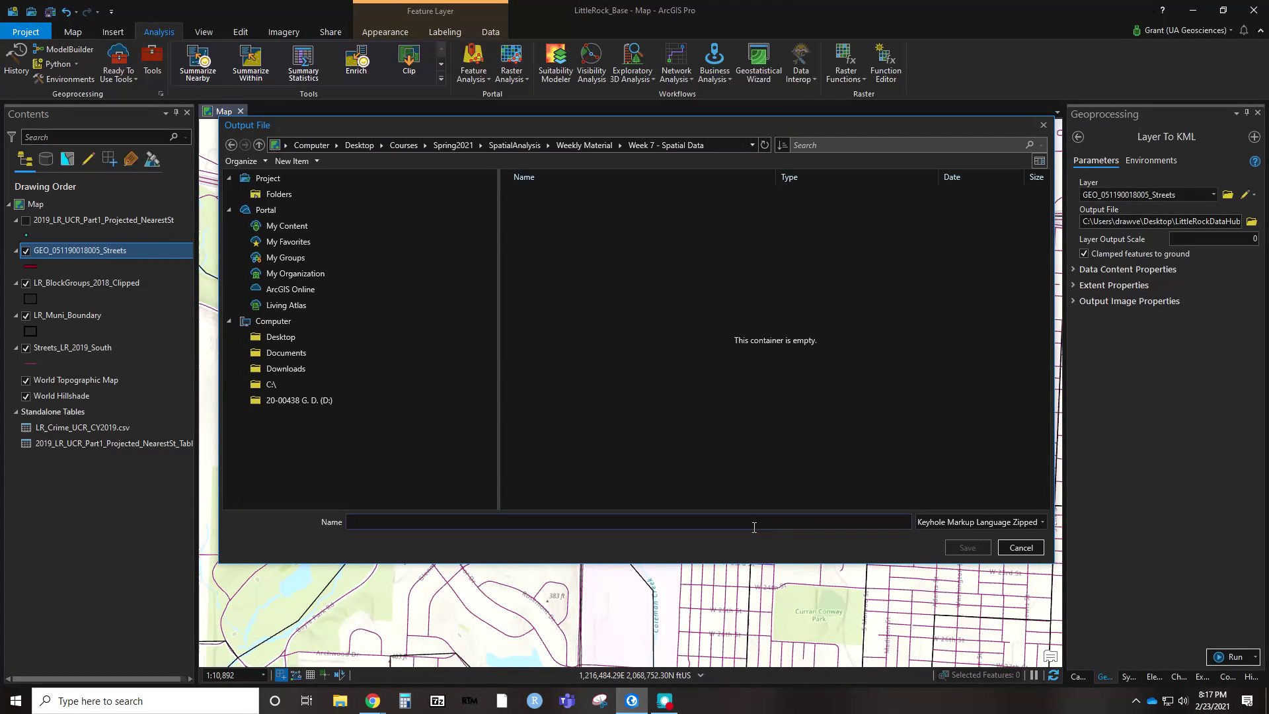
pyautogui.write('Example_Streets_L')
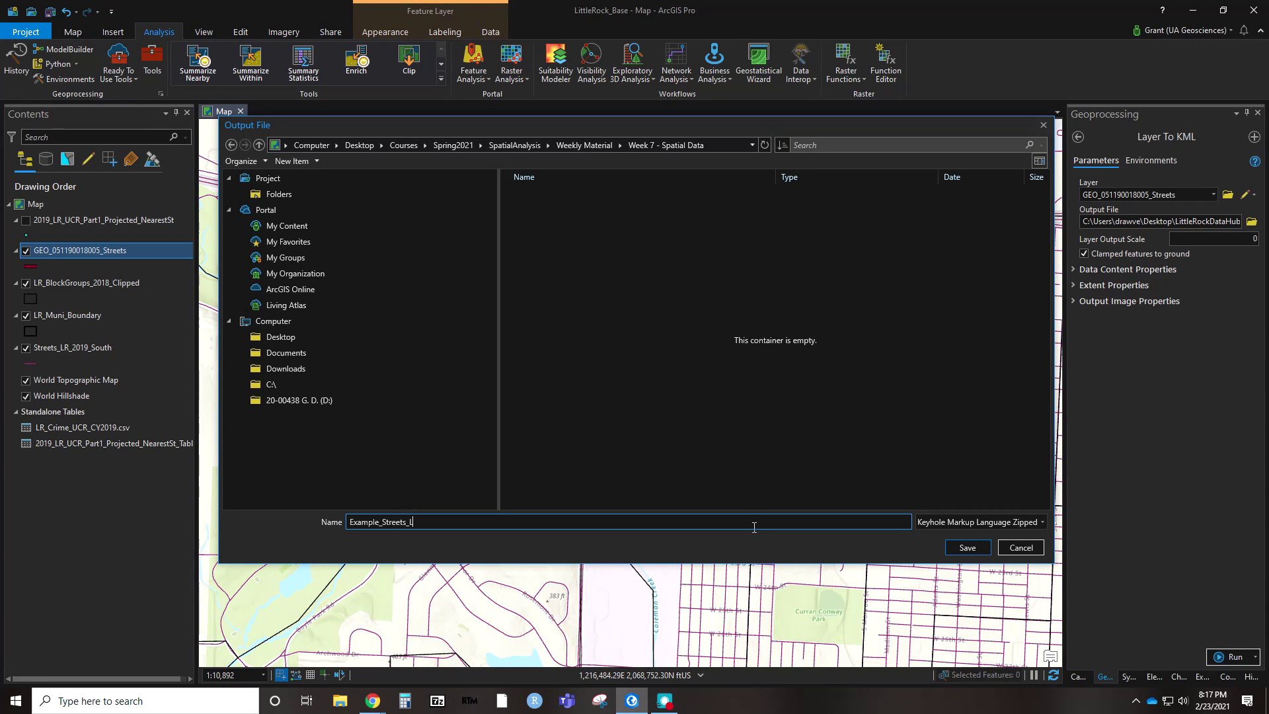
pyautogui.write('ittleRock')
pyautogui.click(965, 549)
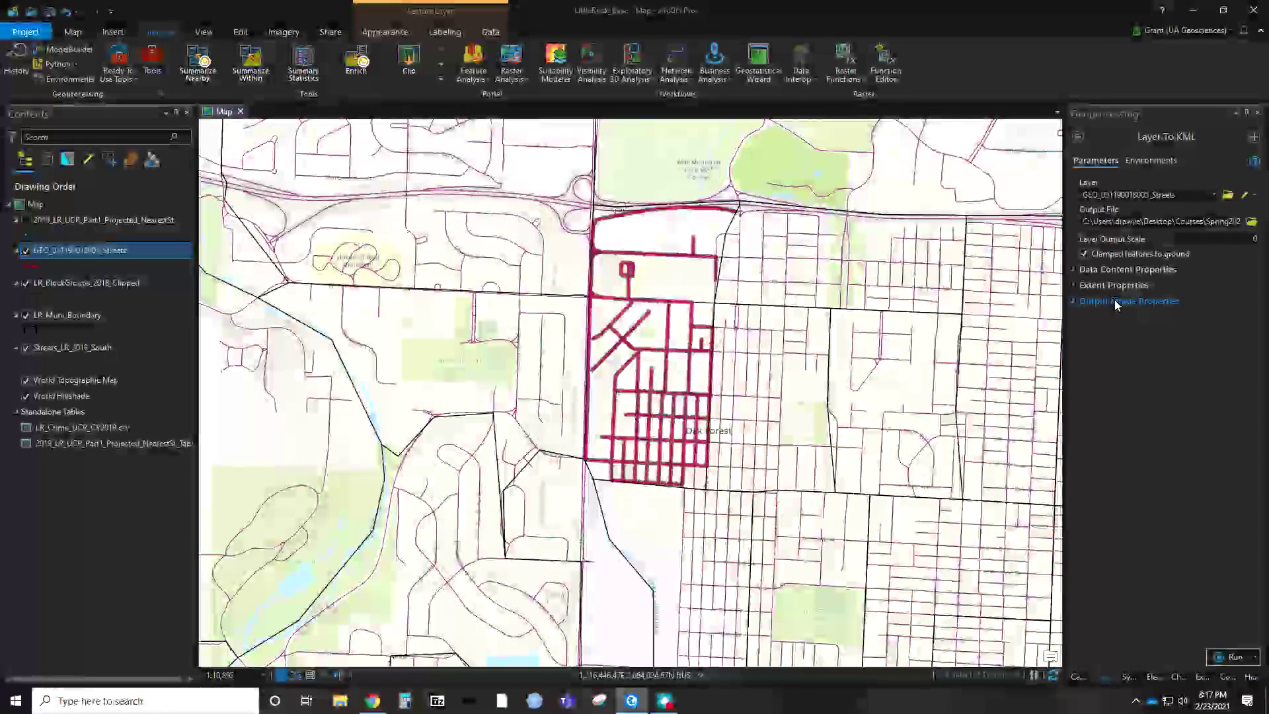
pyautogui.click(1231, 658)
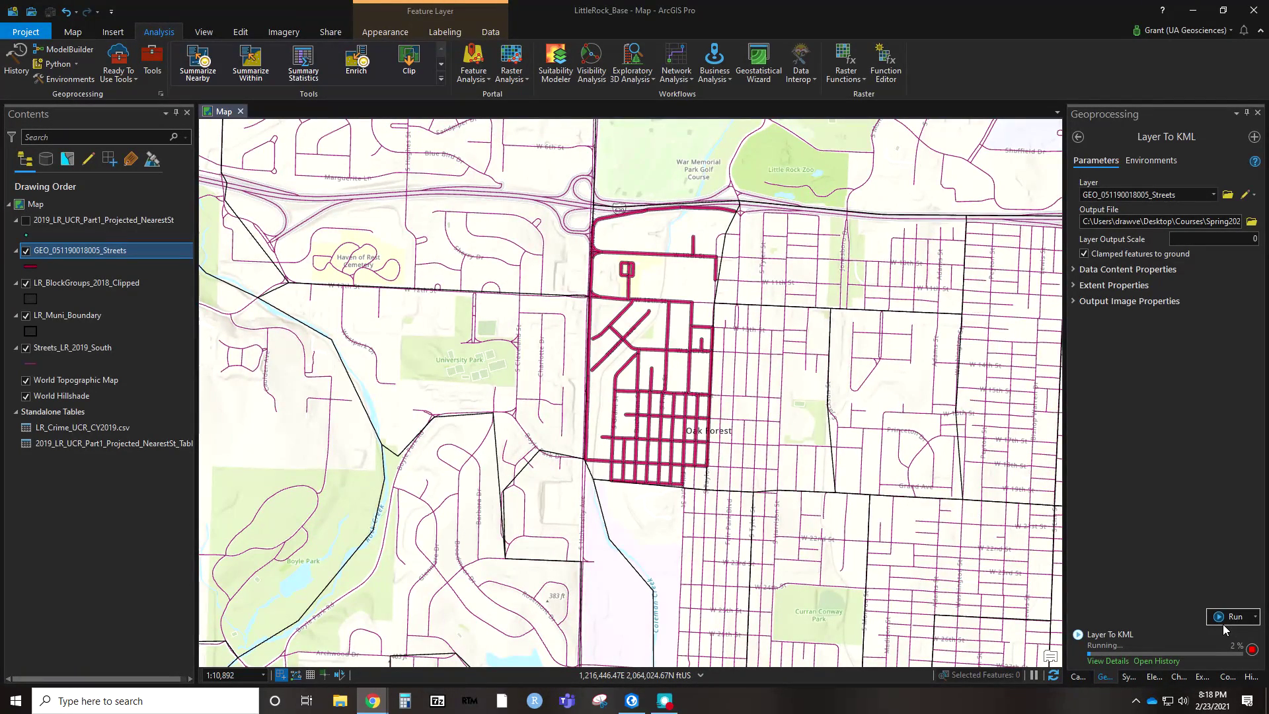
# Step: Switch to Chrome and skim the introduction of the Storytelling with maps using Tour Builder tutorial
pyautogui.hotkey('alt', 'Tab')
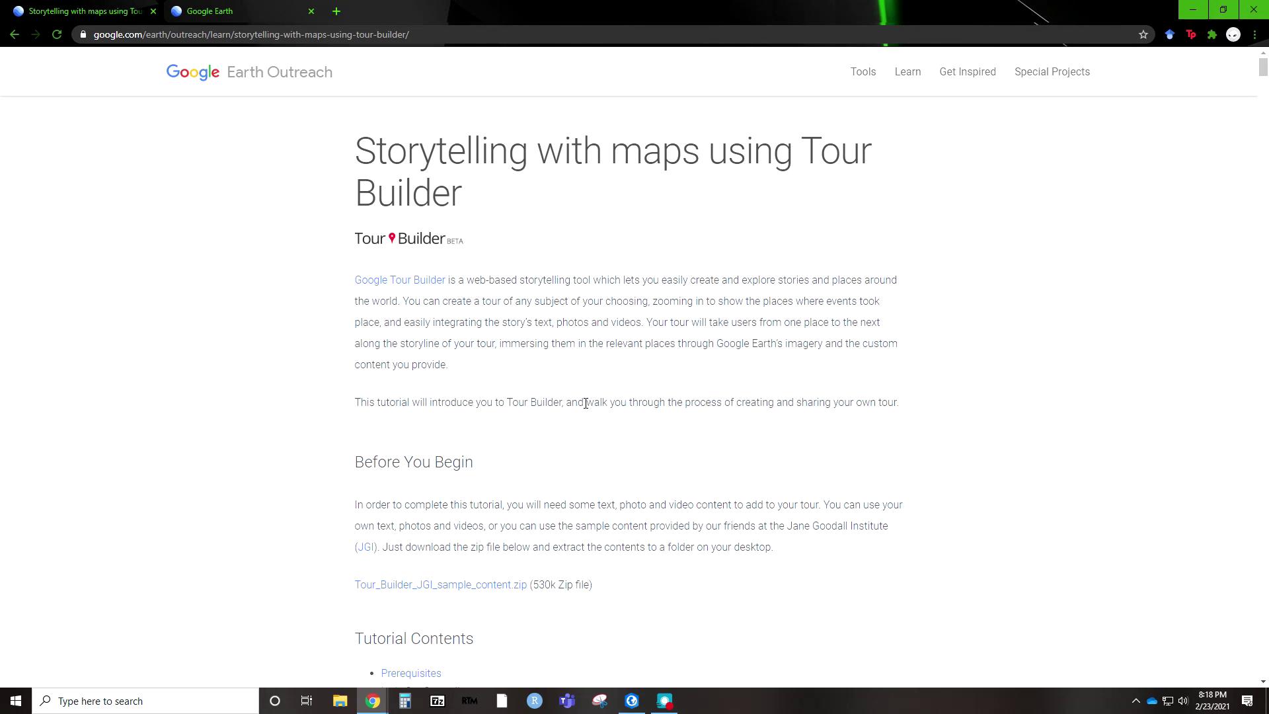
pyautogui.scroll(-3, 586, 404)
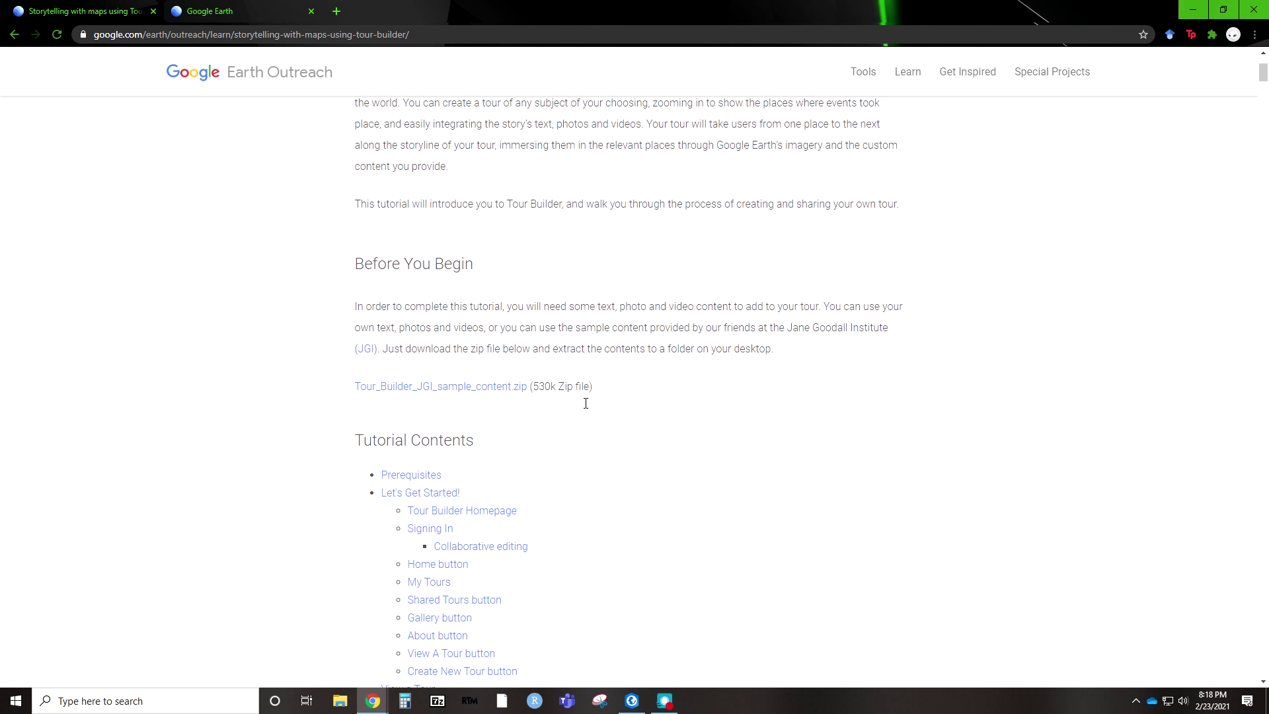
pyautogui.scroll(3, 587, 409)
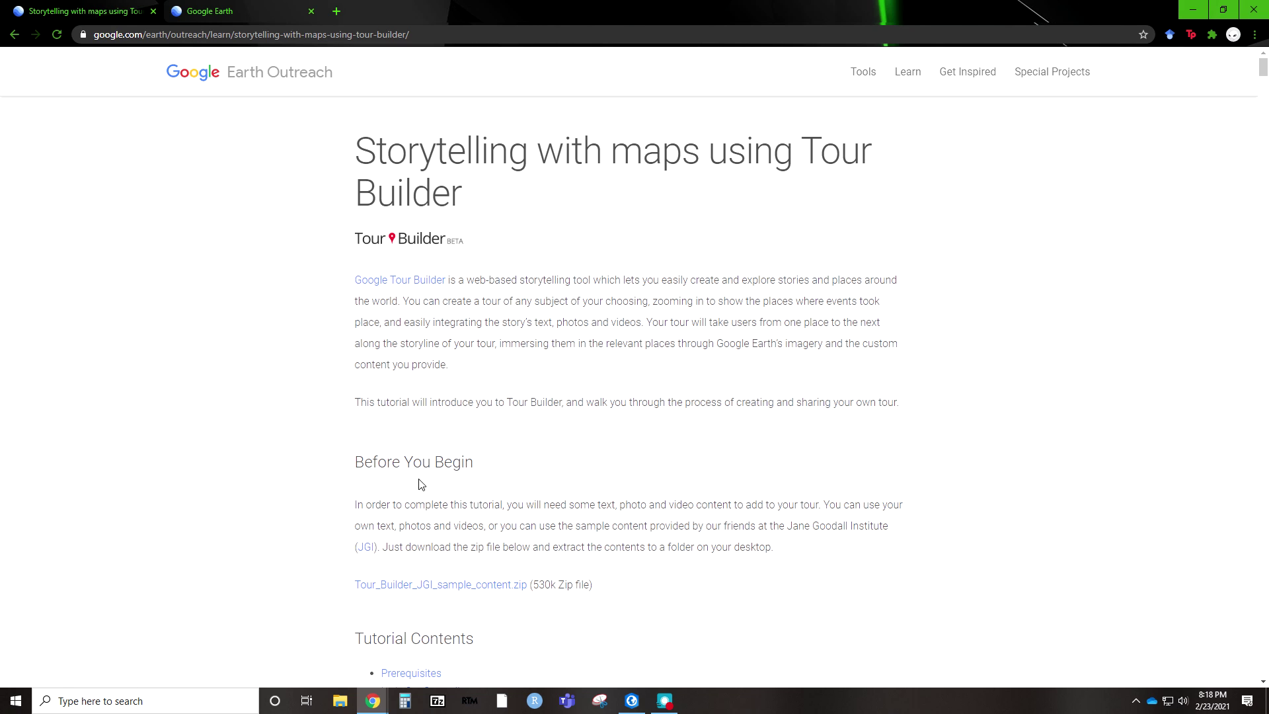
# Step: Switch to the Google Earth page, rotate the globe, and examine its main menu, search, projects, map style and measuring options
pyautogui.click(218, 13)
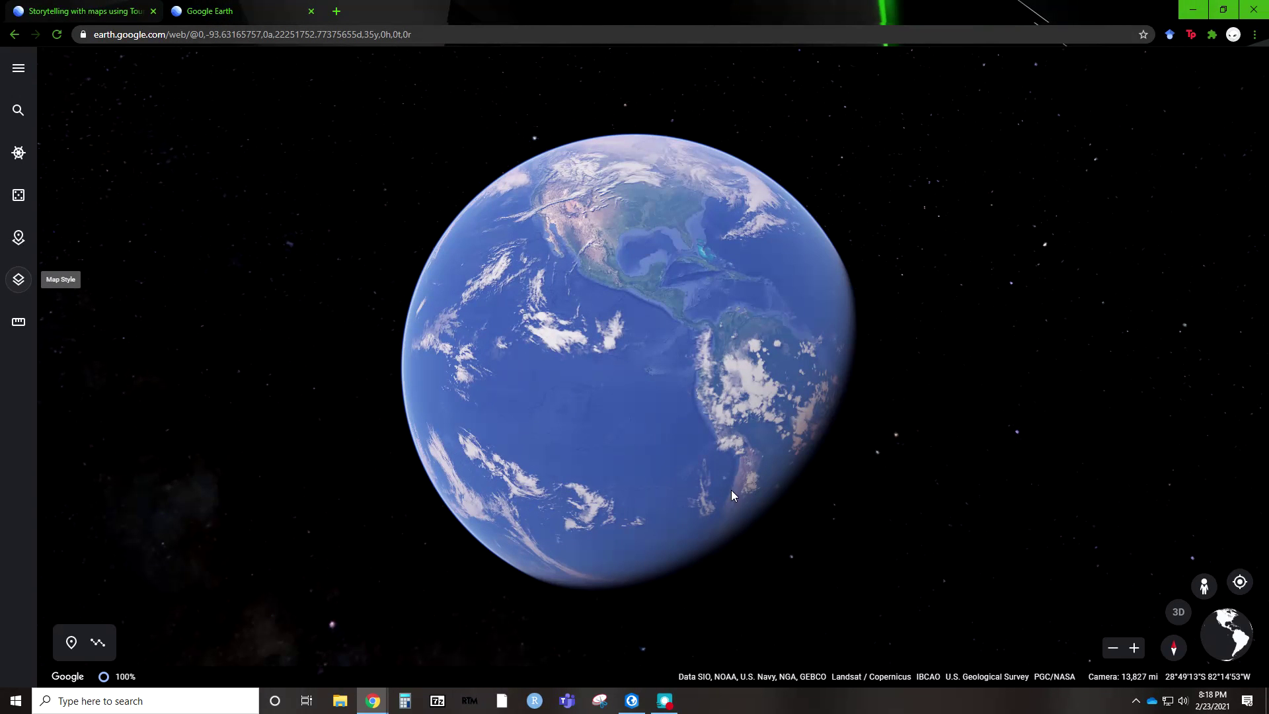
pyautogui.moveTo(509, 381); pyautogui.dragTo(1022, 405)
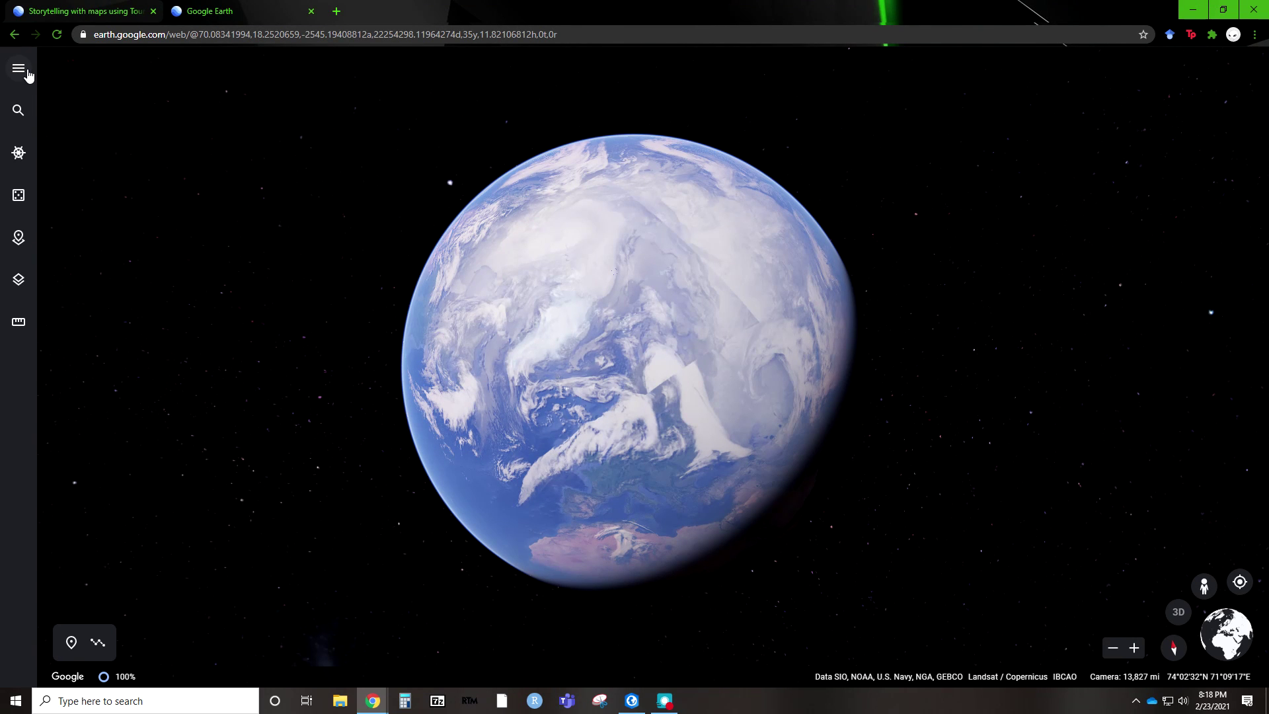
pyautogui.click(26, 72)
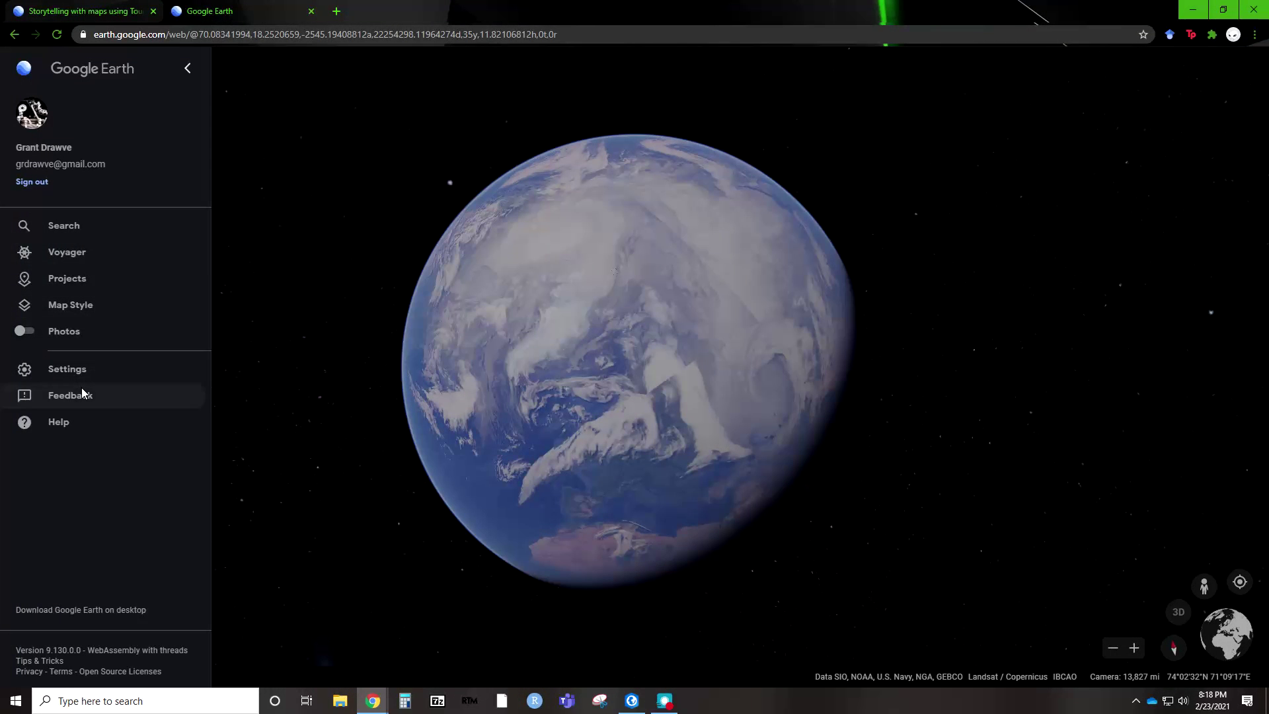
pyautogui.click(188, 70)
pyautogui.click(18, 110)
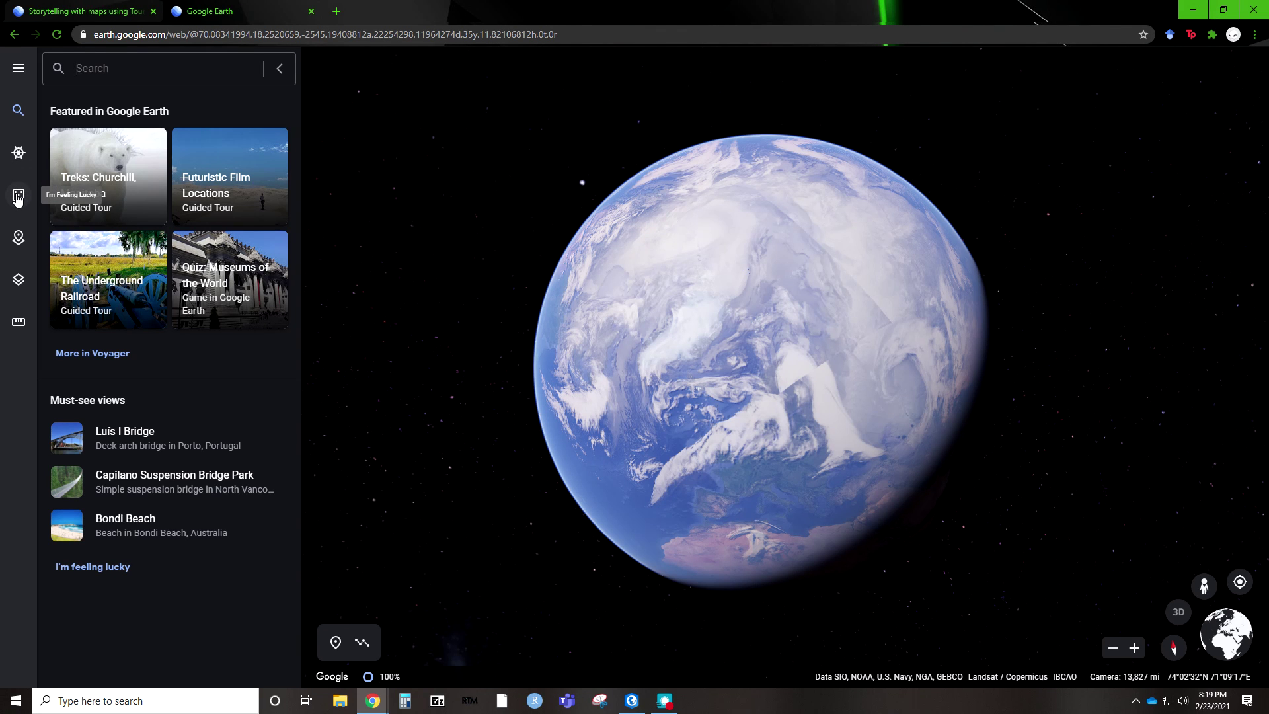
pyautogui.click(19, 239)
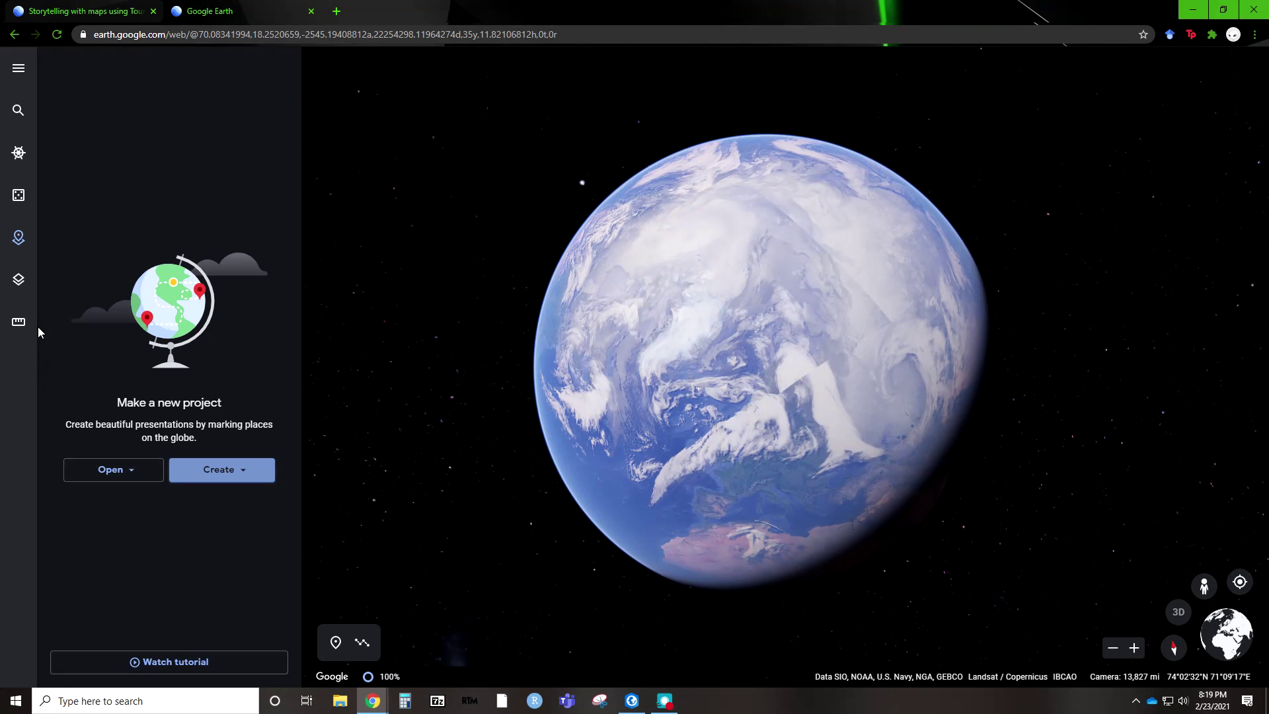
pyautogui.click(16, 281)
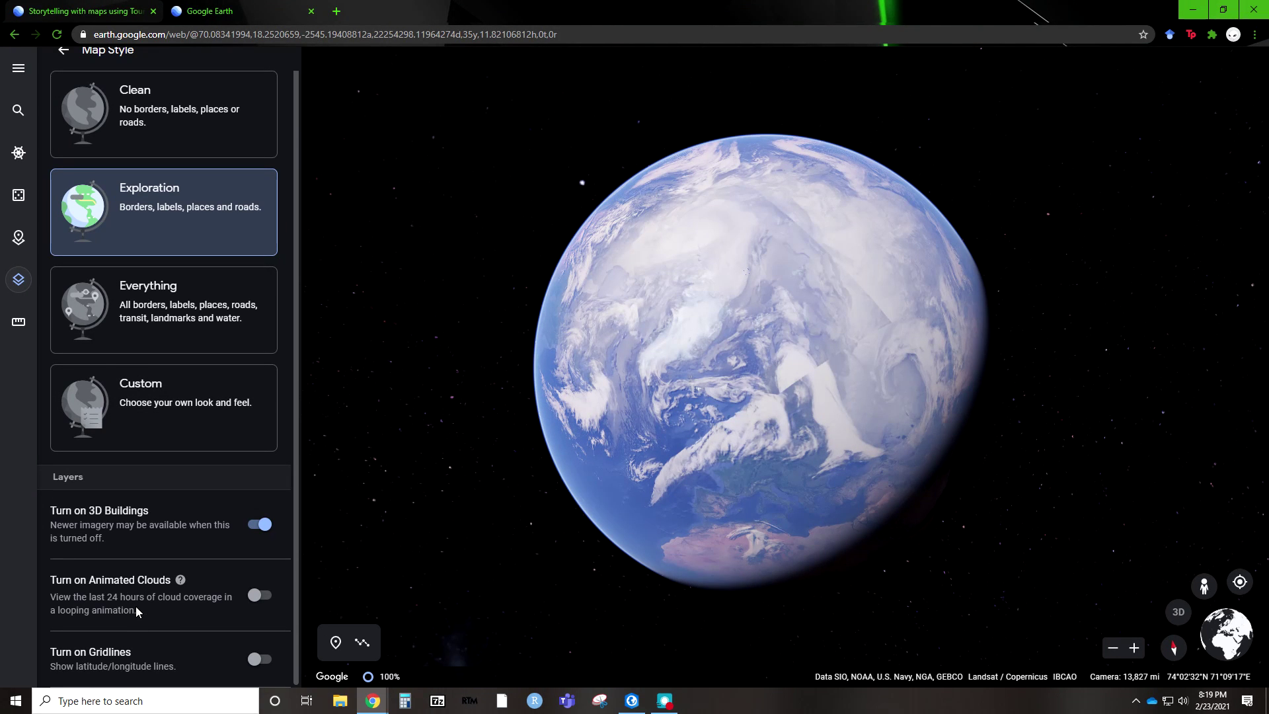
pyautogui.click(18, 325)
pyautogui.click(18, 324)
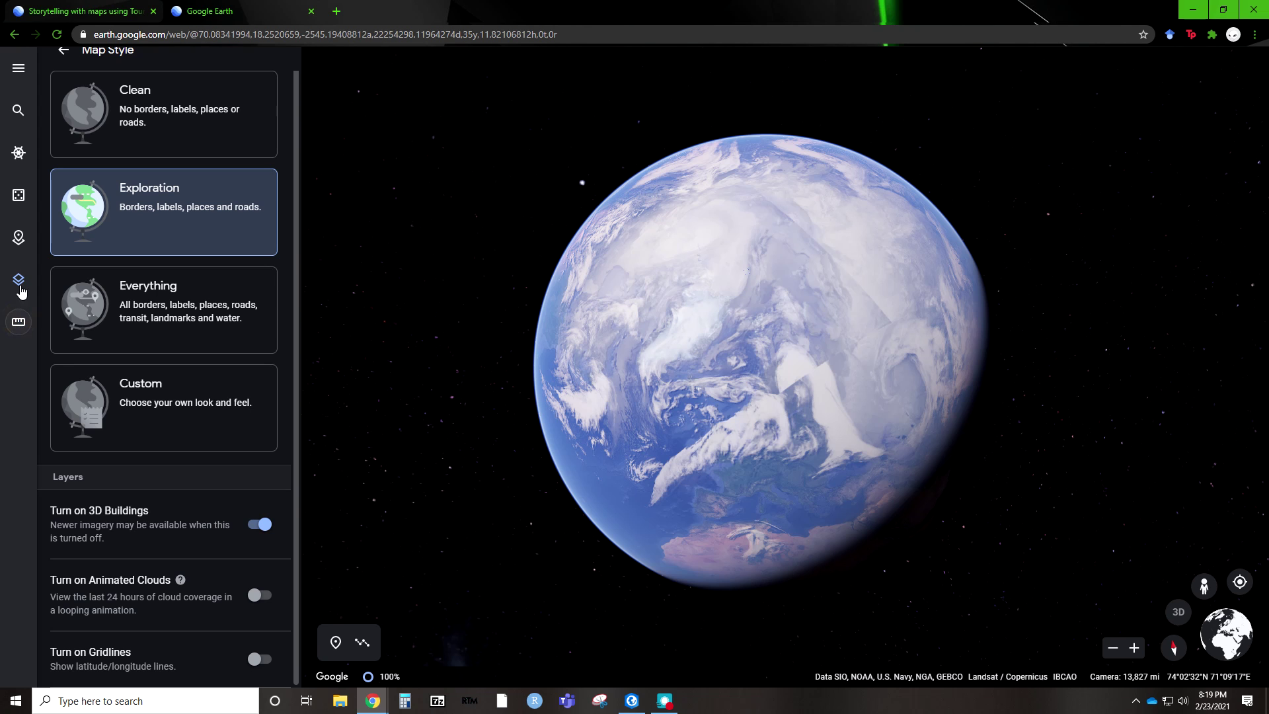
pyautogui.click(19, 288)
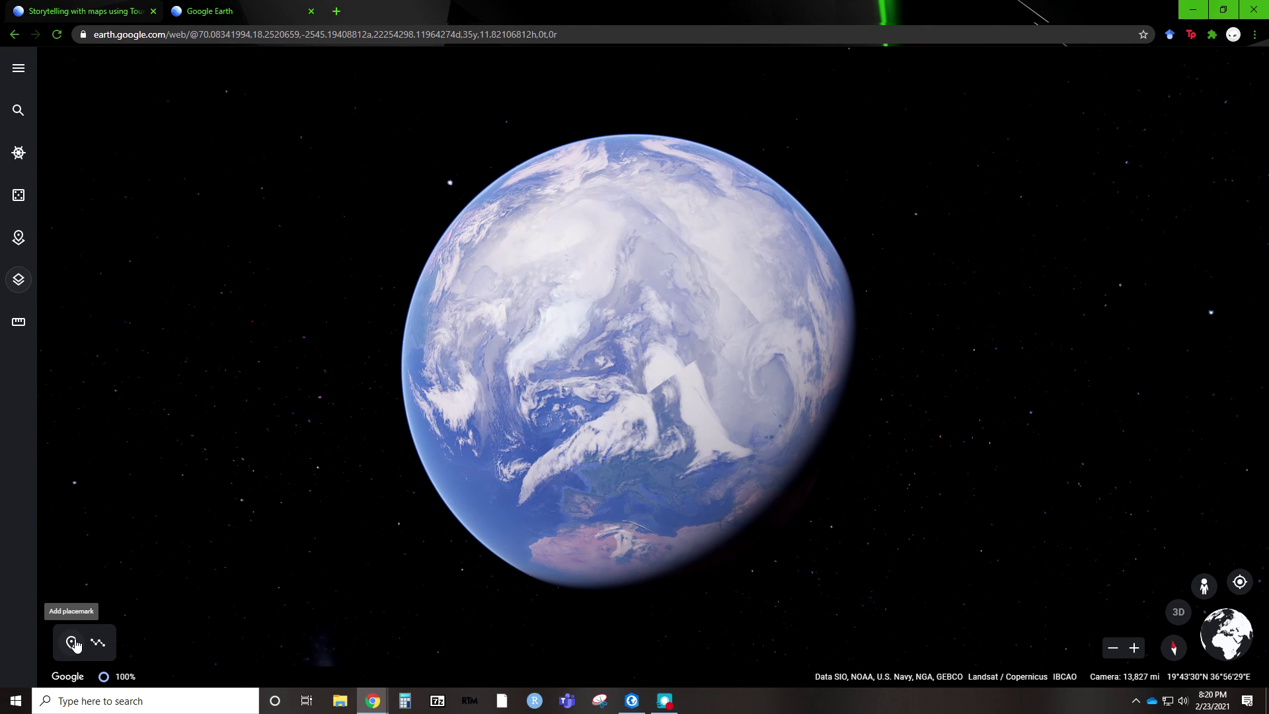
pyautogui.hotkey('alt', 'Tab')
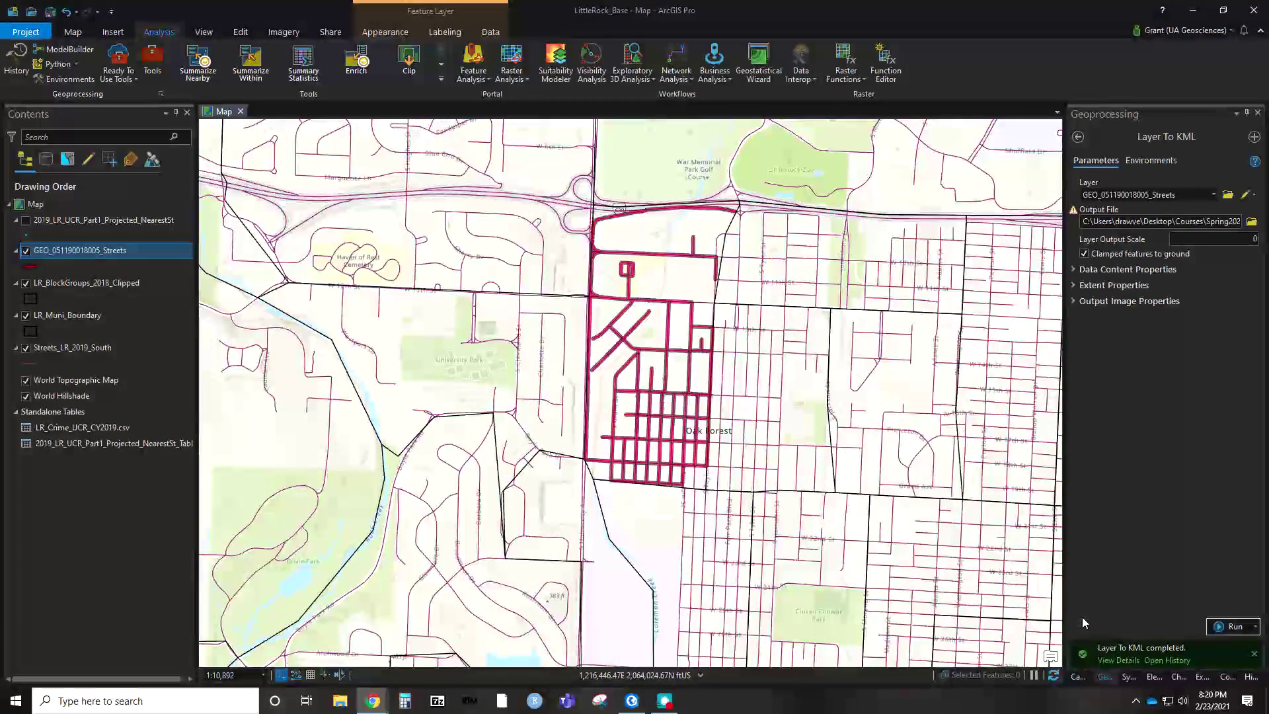
pyautogui.rightClick(95, 251)
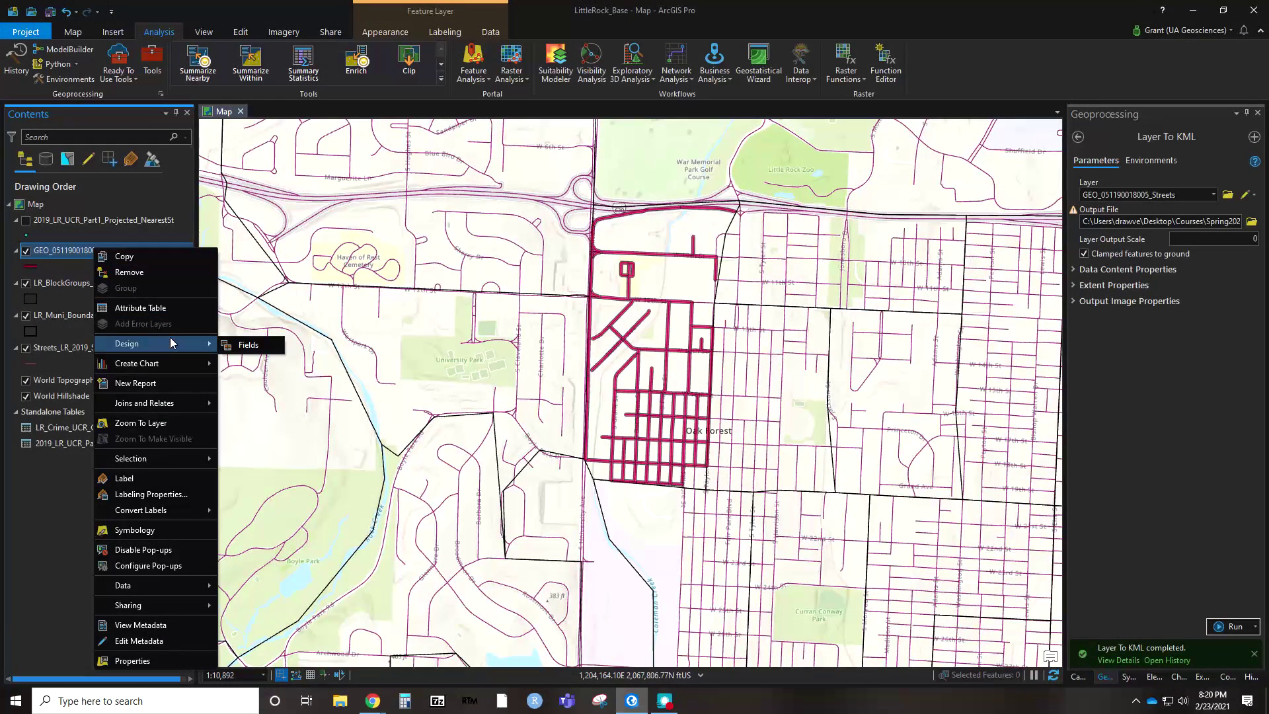
pyautogui.click(170, 308)
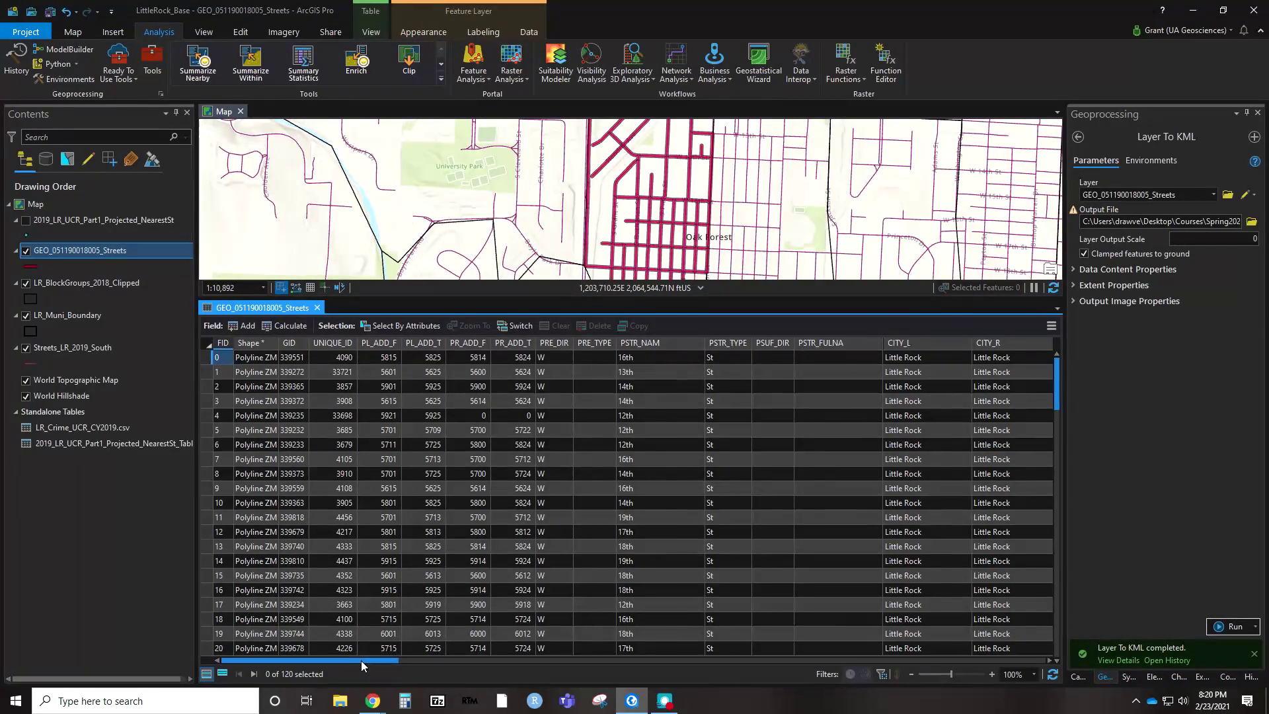
pyautogui.moveTo(361, 660); pyautogui.dragTo(368, 660)
pyautogui.click(951, 657)
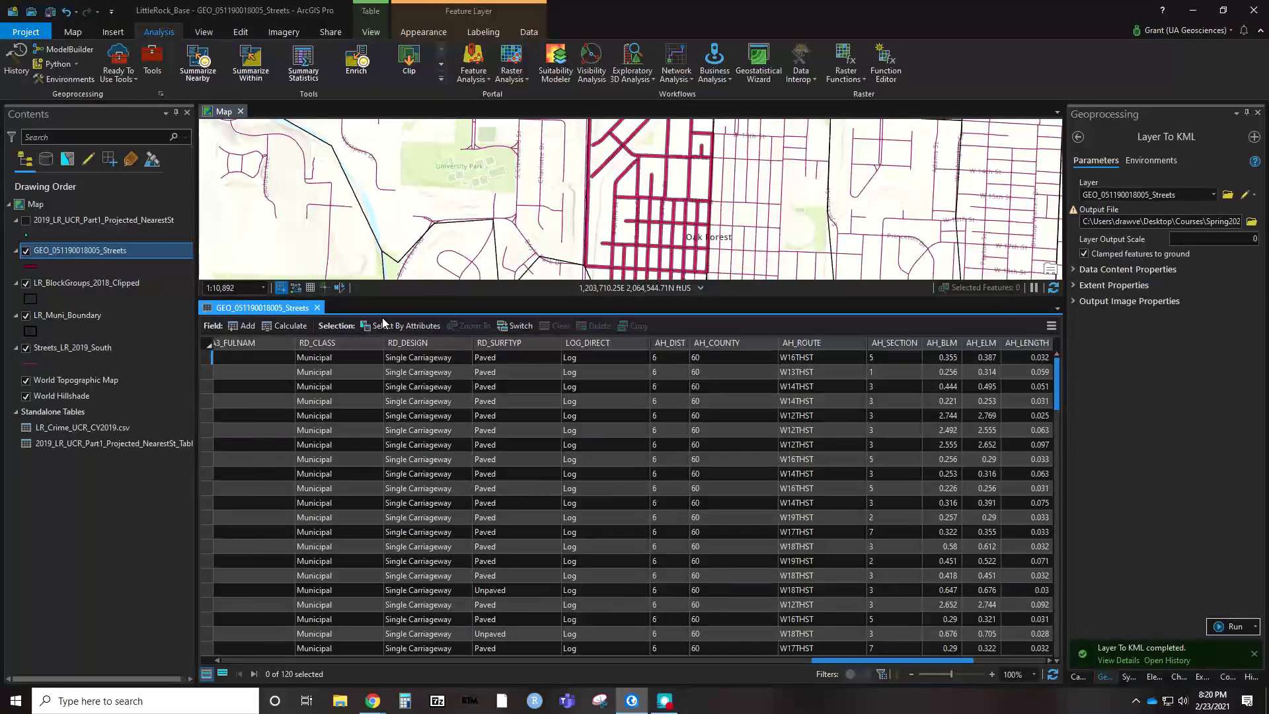
pyautogui.click(318, 308)
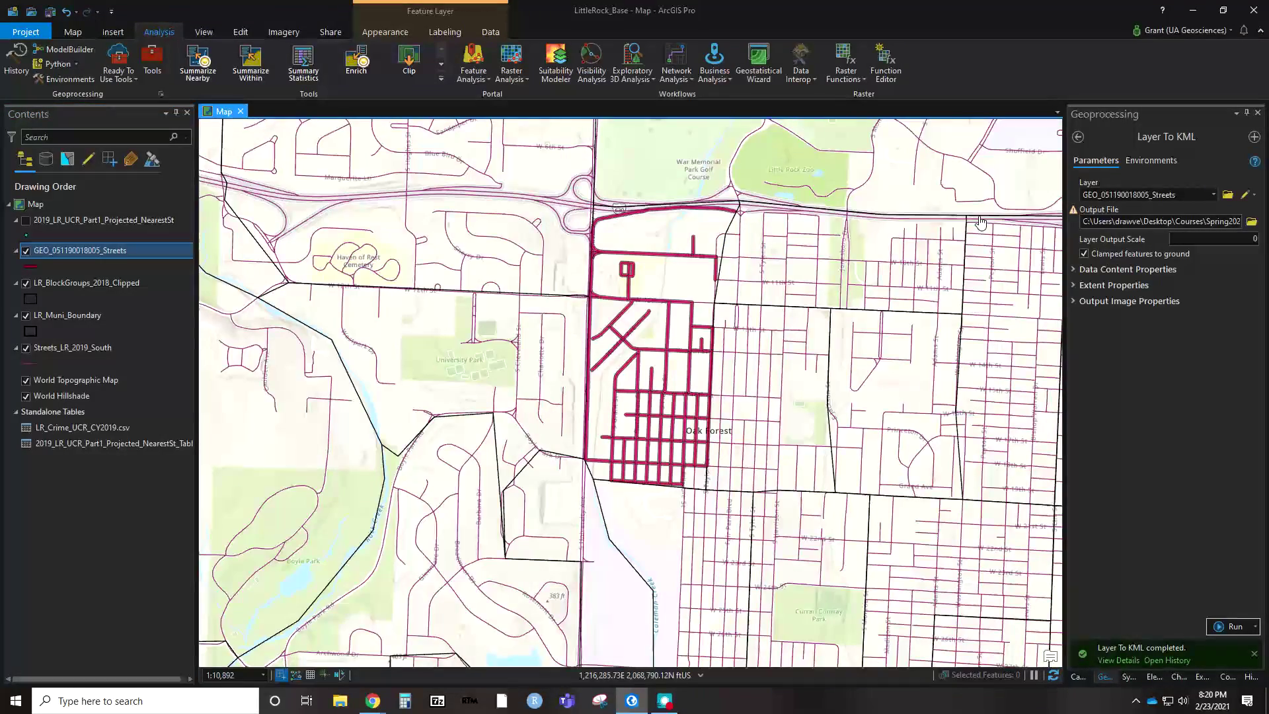
# Step: Switch back to Google Earth and import Example_Streets_LittleRock.kmz from the computer as a project, dismissing the file storage request
pyautogui.hotkey('alt', 'Tab')
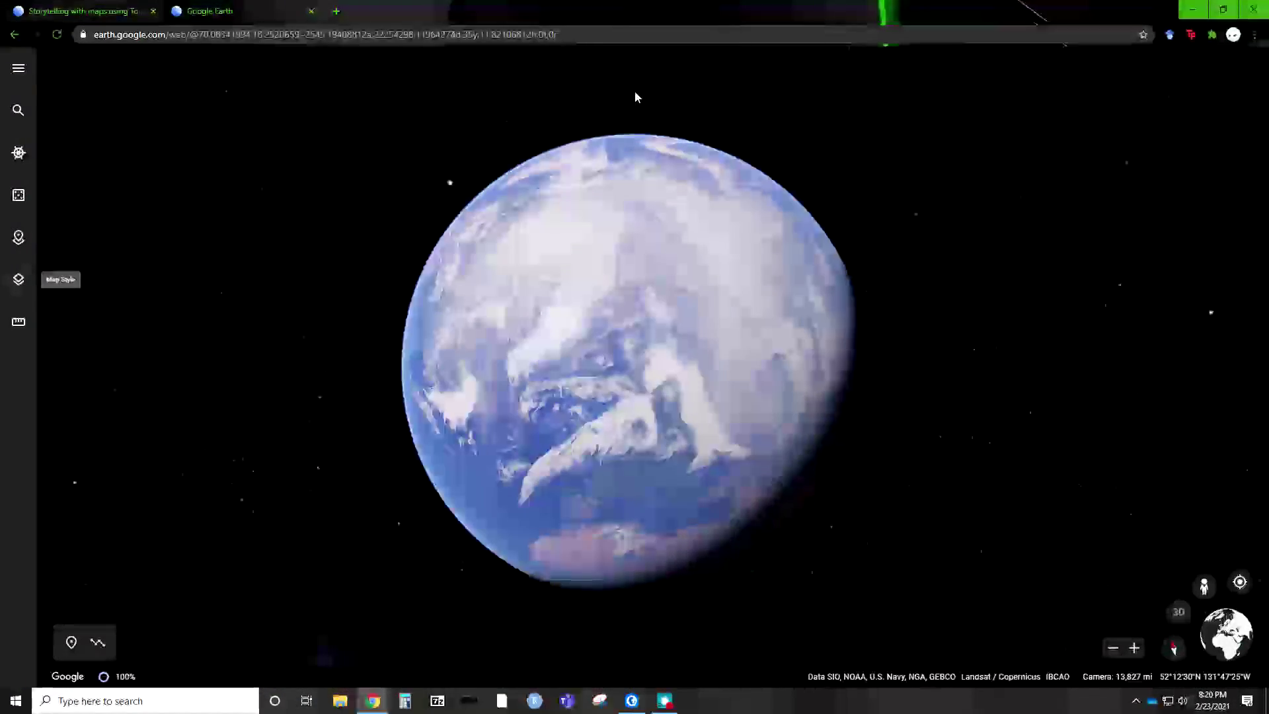
pyautogui.click(18, 239)
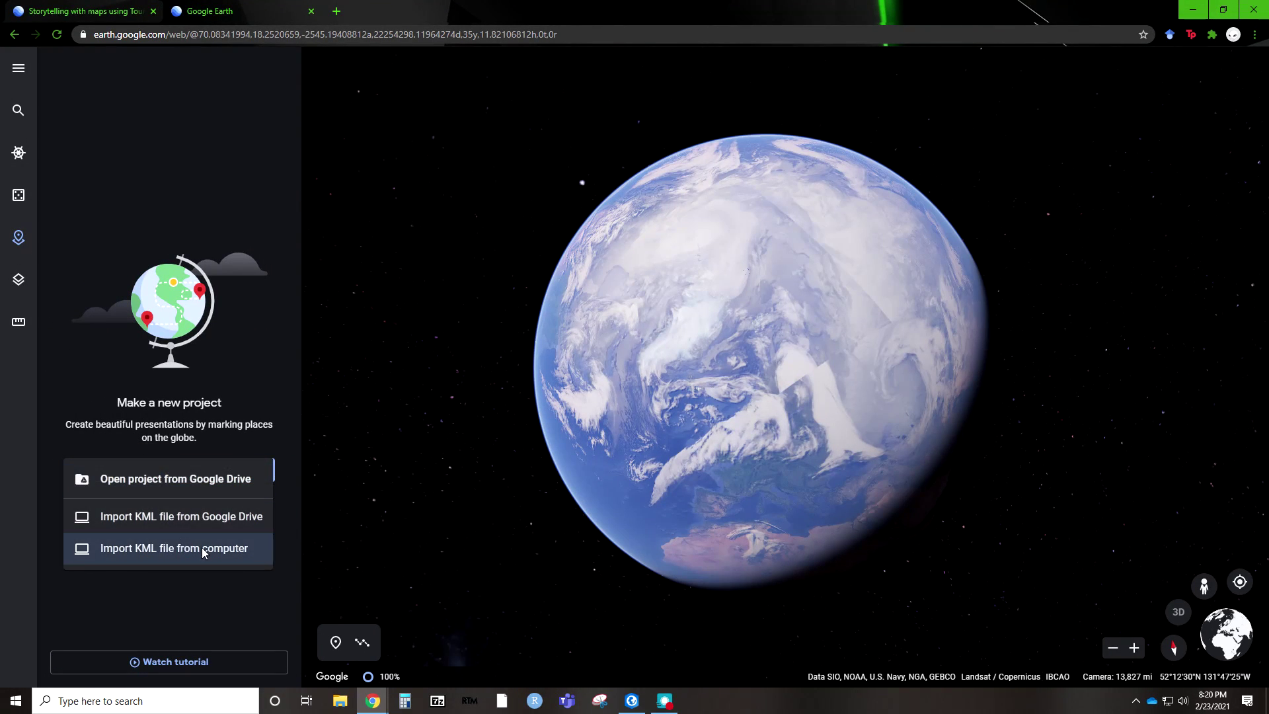
pyautogui.click(164, 554)
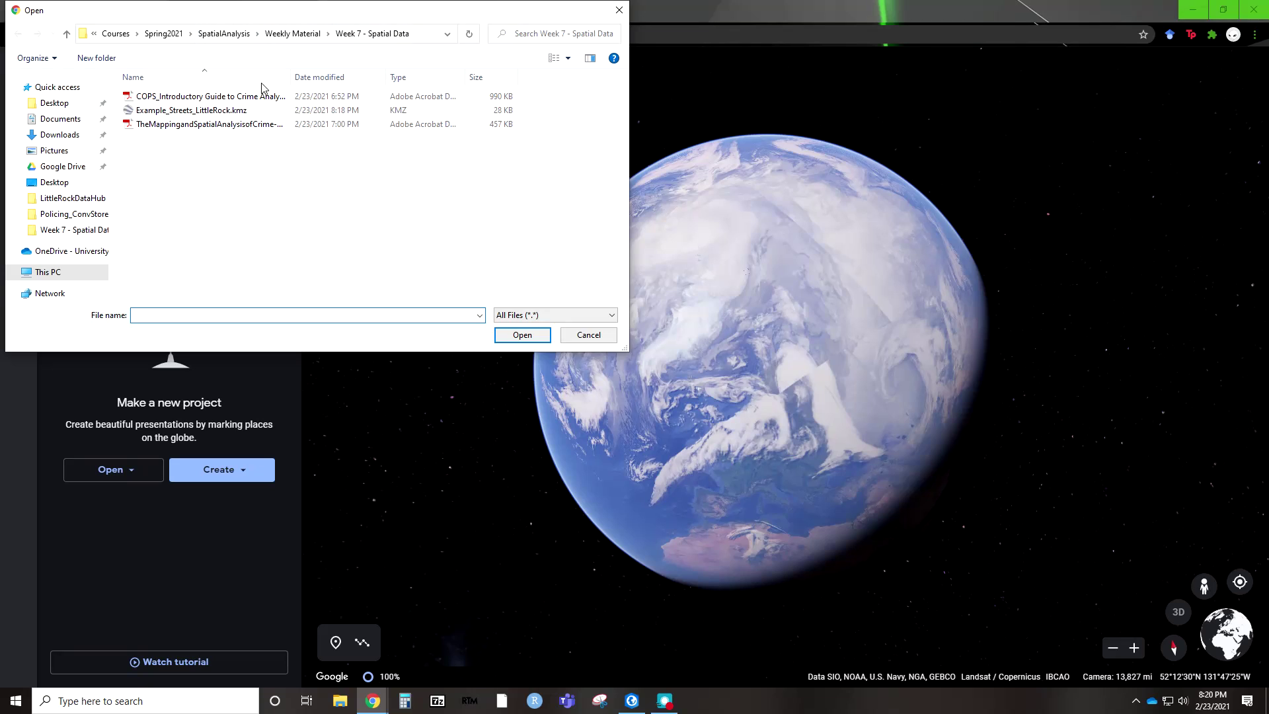
pyautogui.click(526, 337)
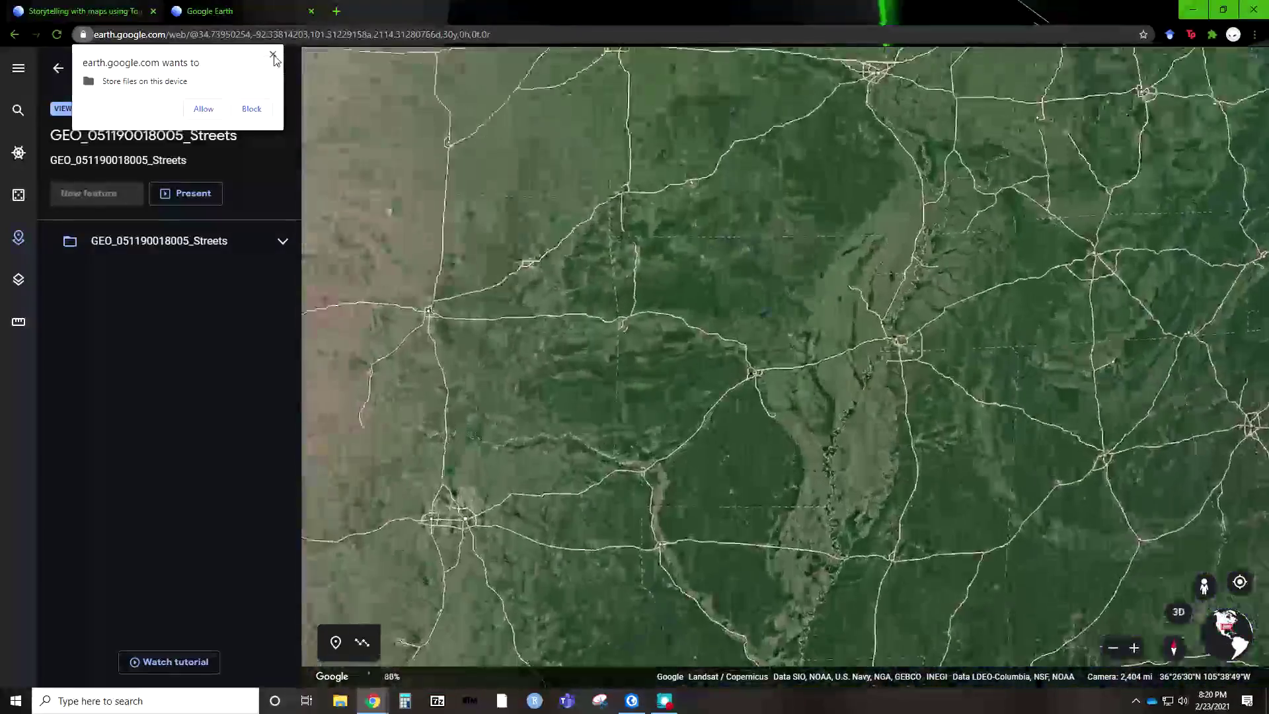
pyautogui.click(273, 55)
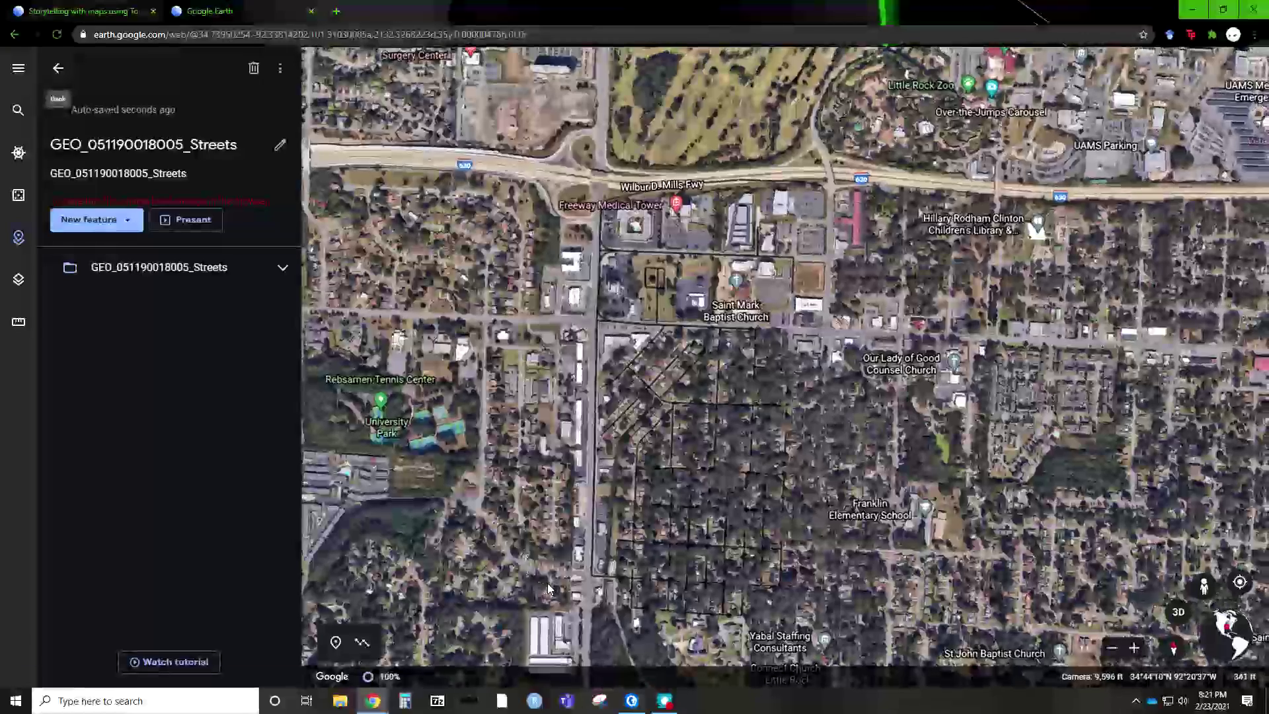
# Step: Examine the imported streets against the satellite imagery, list the layer's features and view the attributes of street 339551
pyautogui.moveTo(524, 529); pyautogui.dragTo(564, 251)
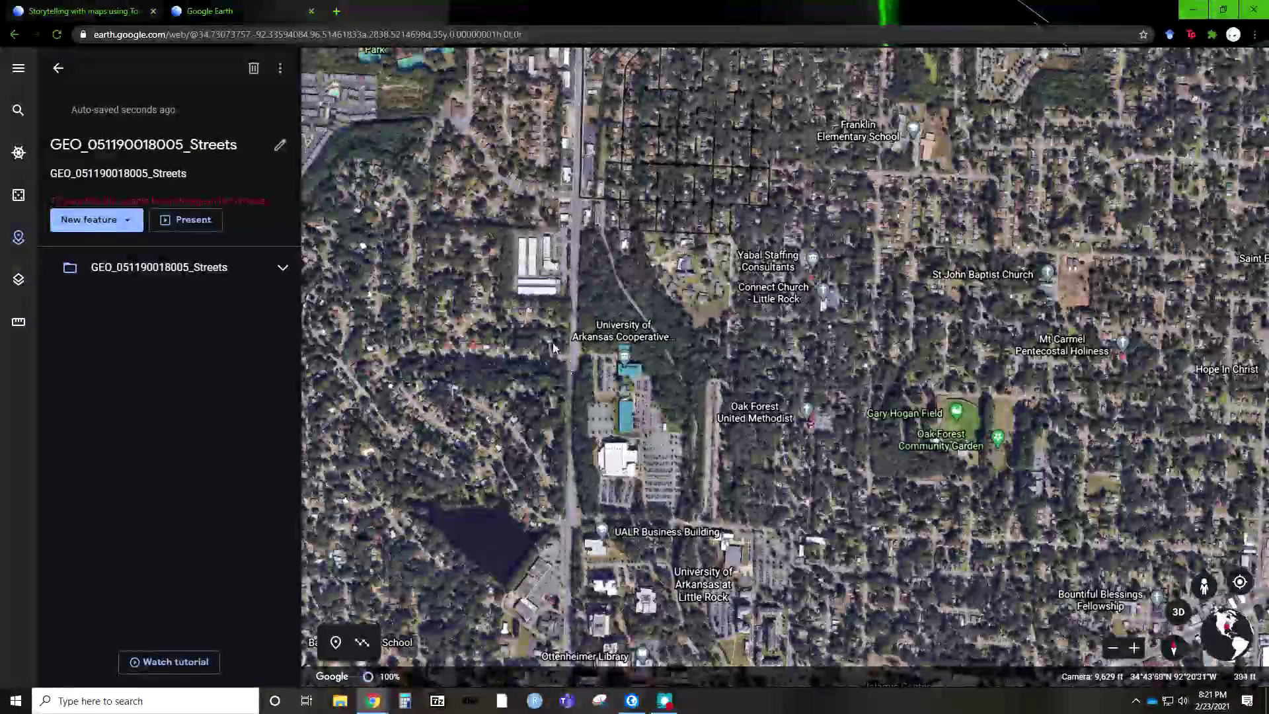
pyautogui.moveTo(477, 330); pyautogui.dragTo(531, 416)
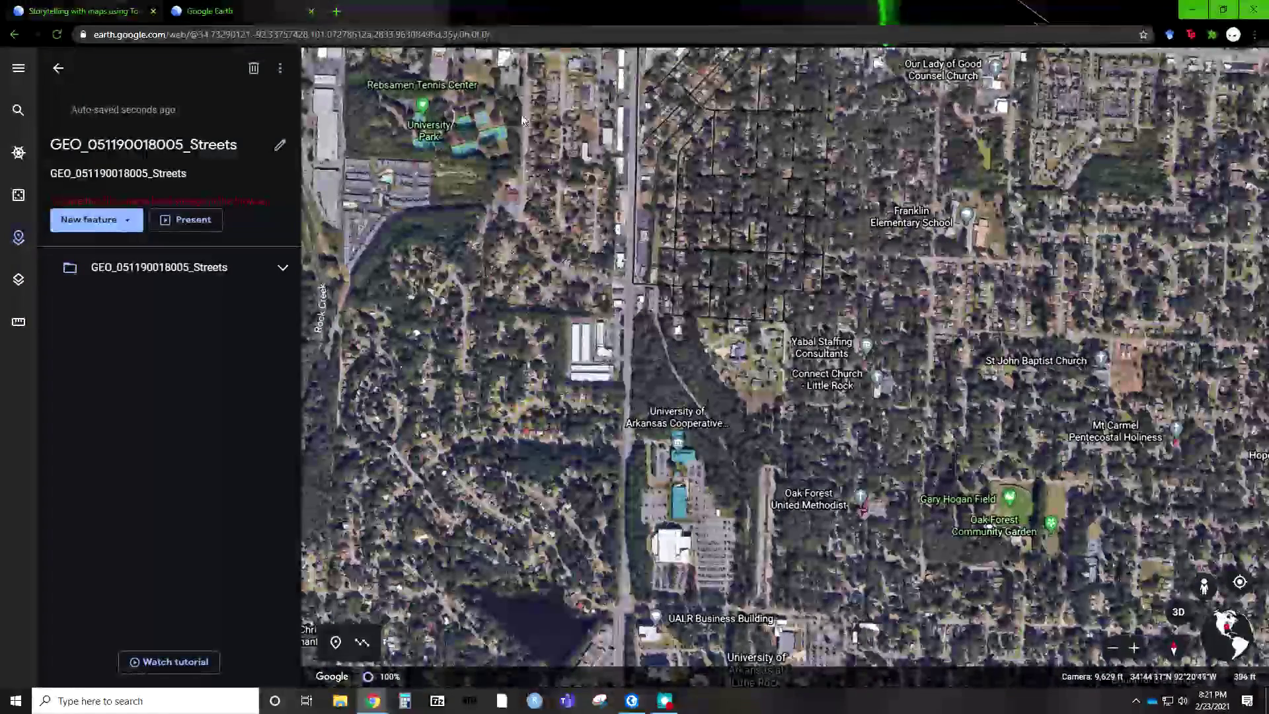
pyautogui.scroll(5, 574, 303)
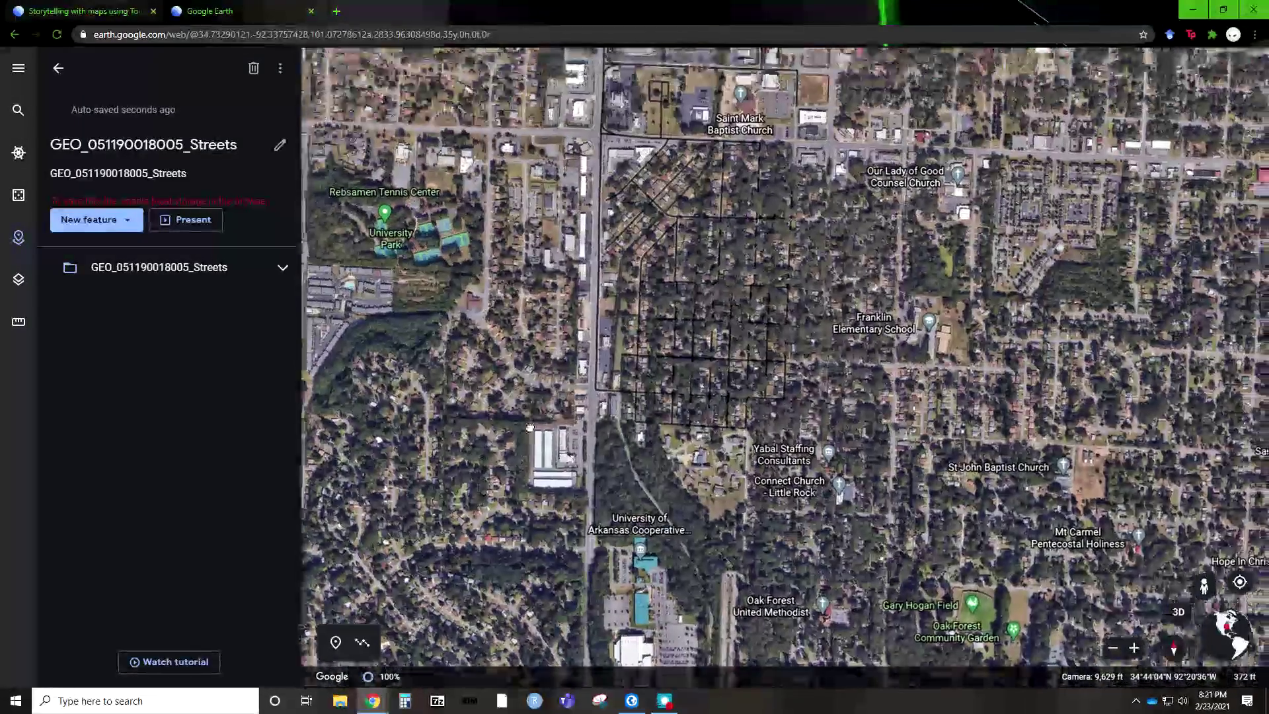
pyautogui.scroll(3, 566, 324)
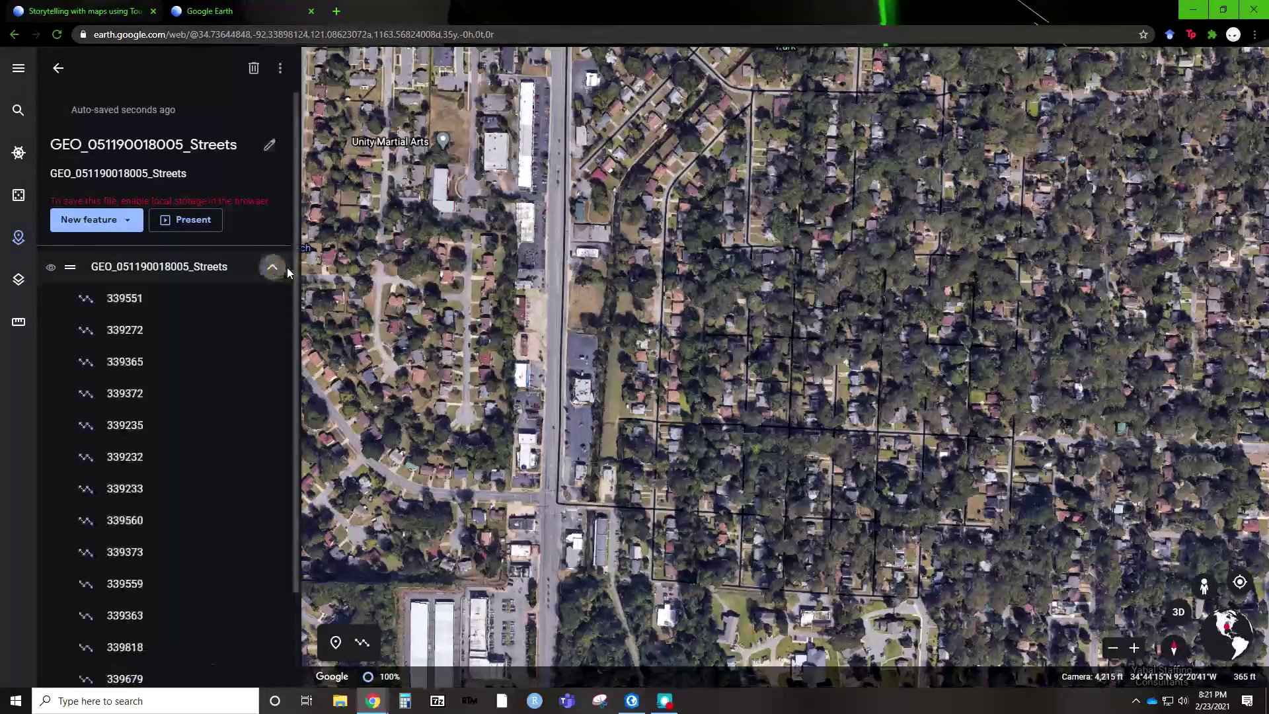
pyautogui.click(136, 299)
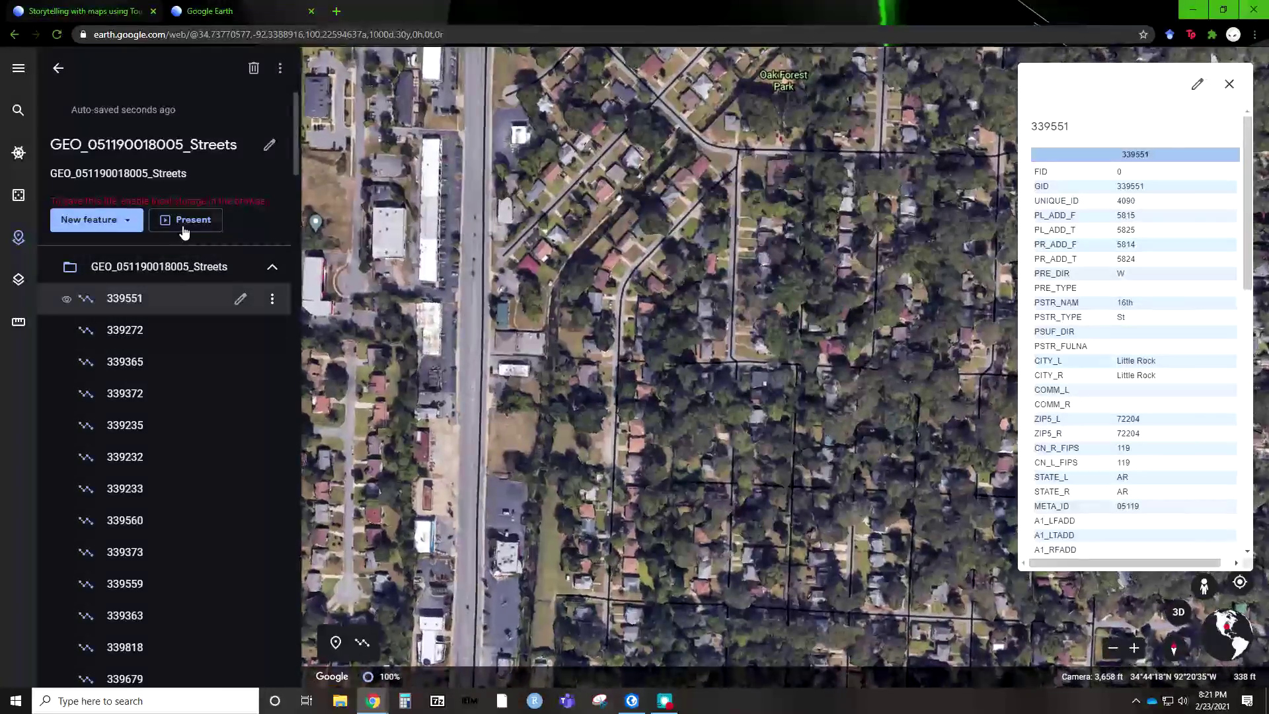
# Step: Preview the streets project in presentation mode, exit it, skim the street feature list and return to the projects overview
pyautogui.click(185, 221)
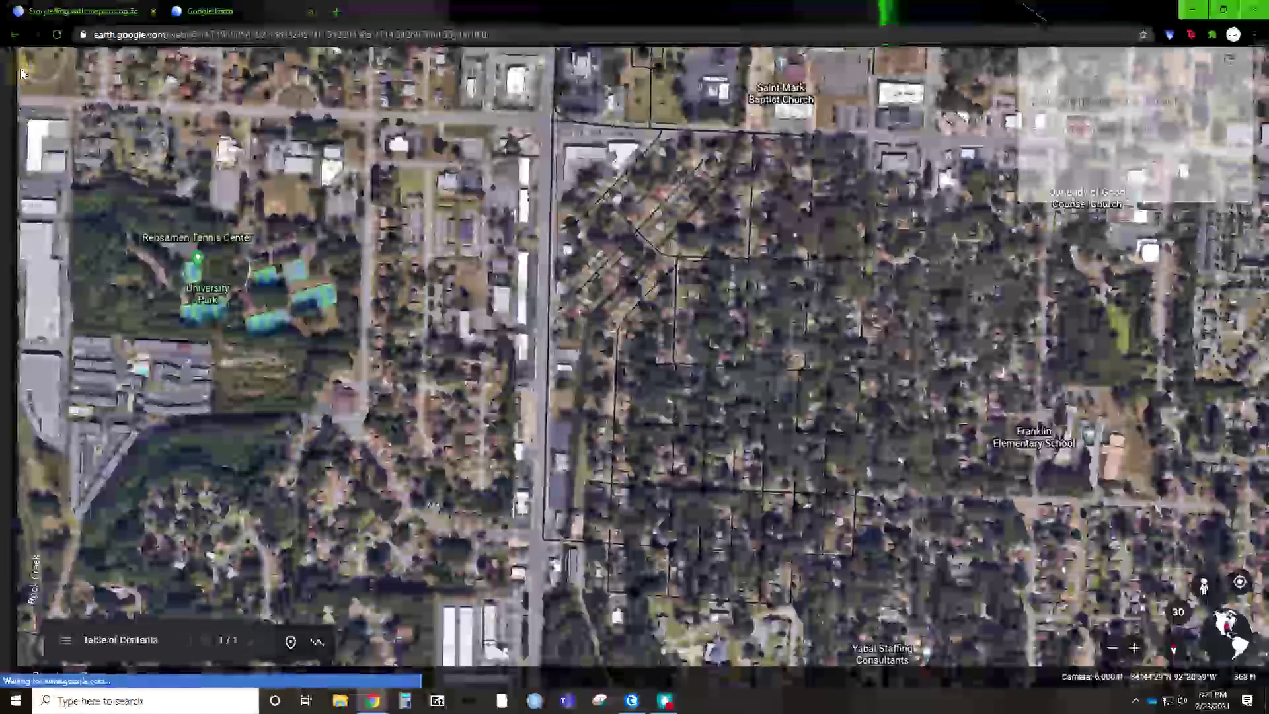
pyautogui.click(21, 69)
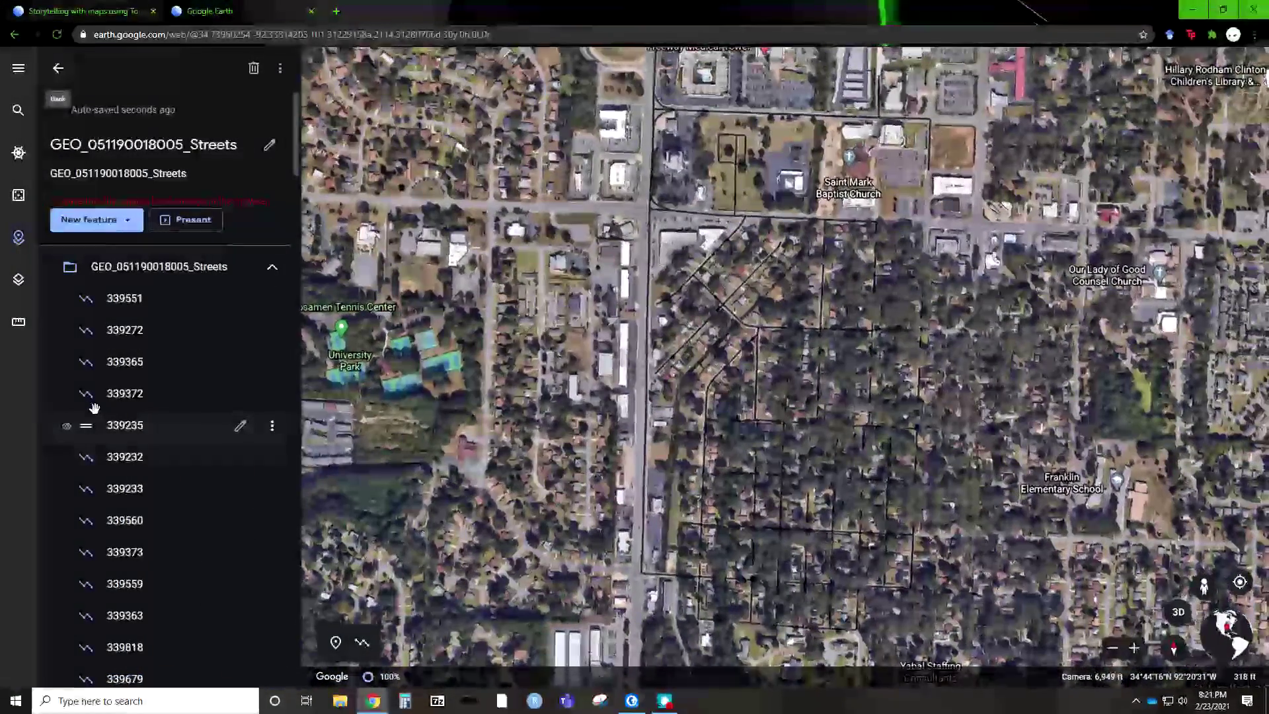
pyautogui.scroll(-5, 159, 383)
pyautogui.scroll(5, 158, 380)
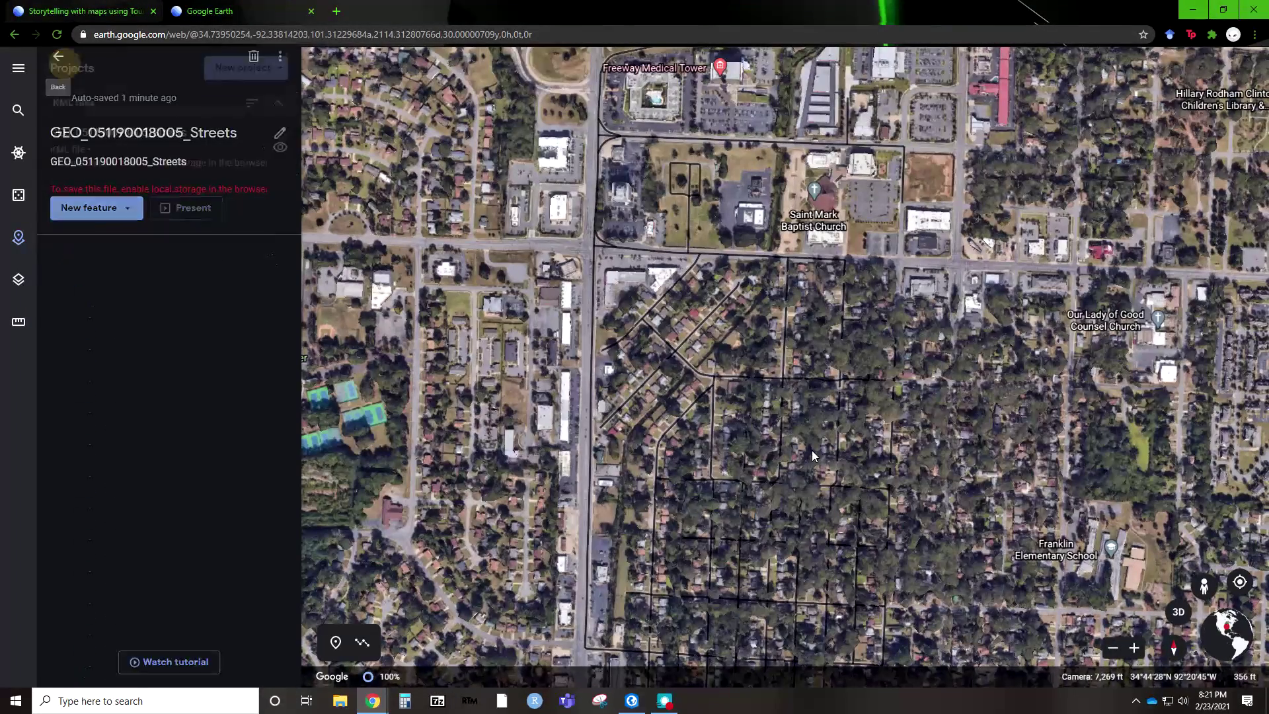
# Step: Inspect the street lines around the main avenue's intersection up close and change the map to a 3D view
pyautogui.scroll(-5, 835, 449)
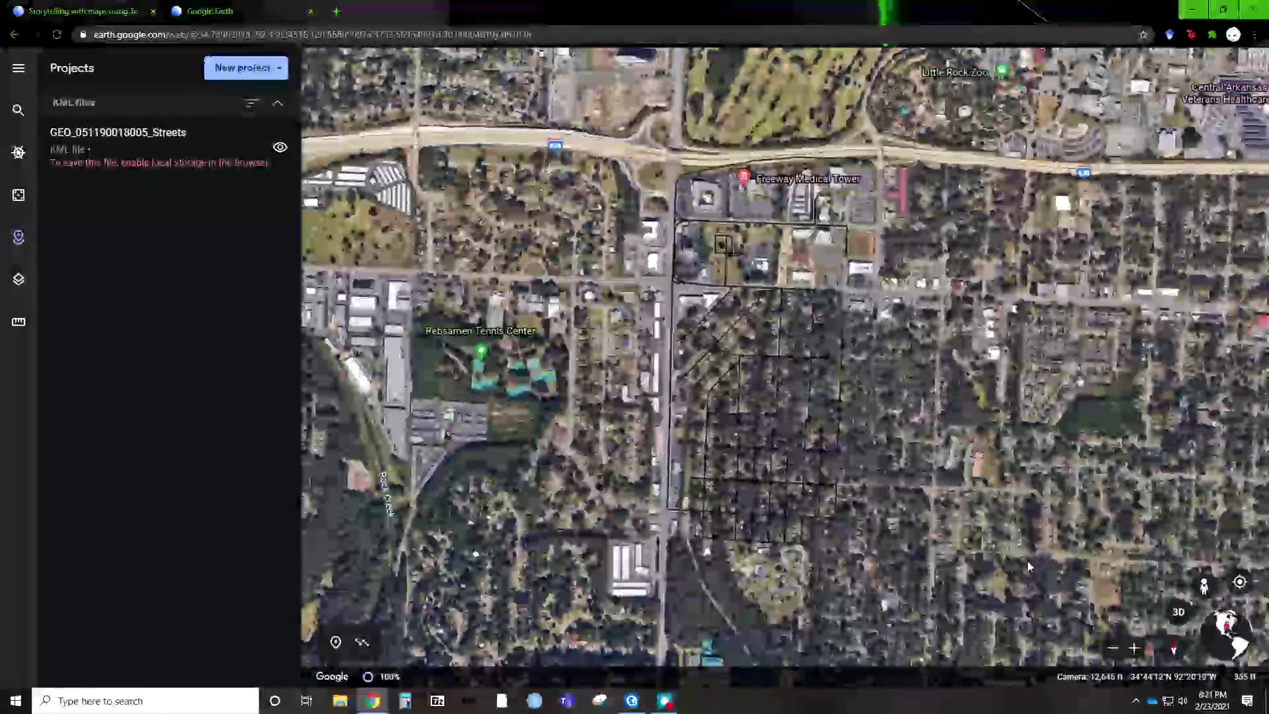
pyautogui.scroll(5, 826, 497)
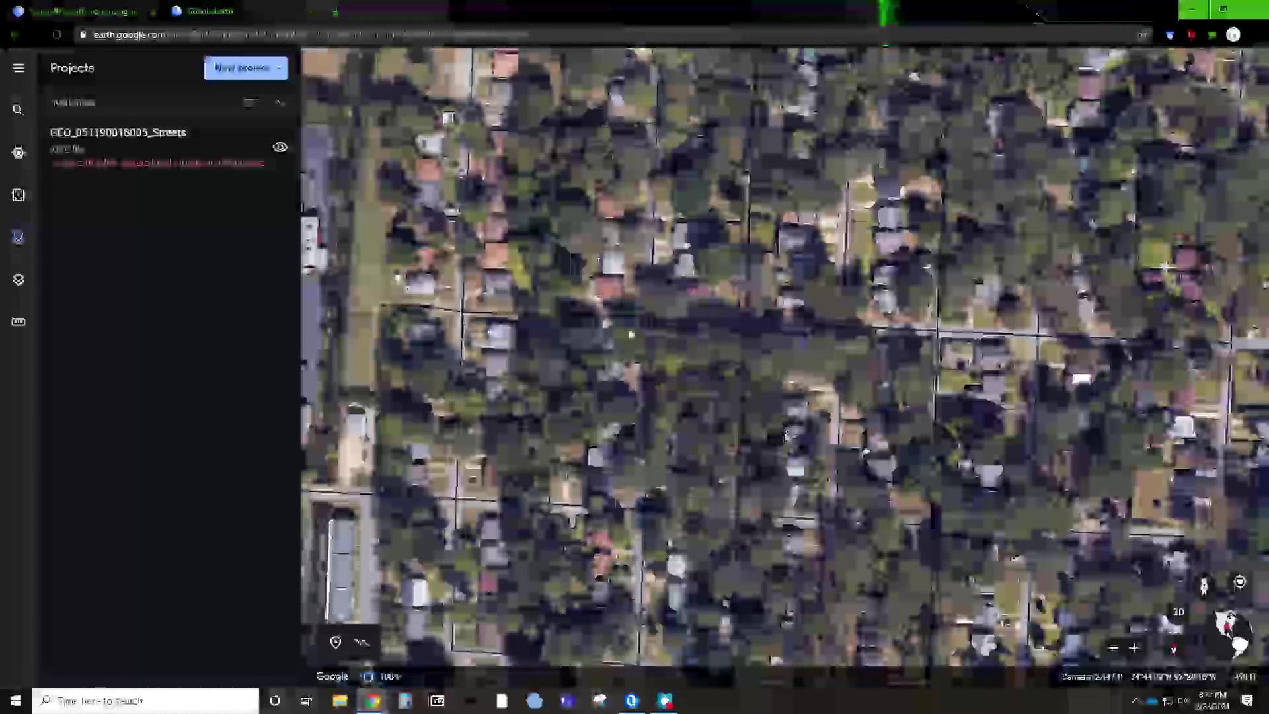
pyautogui.press('Left')
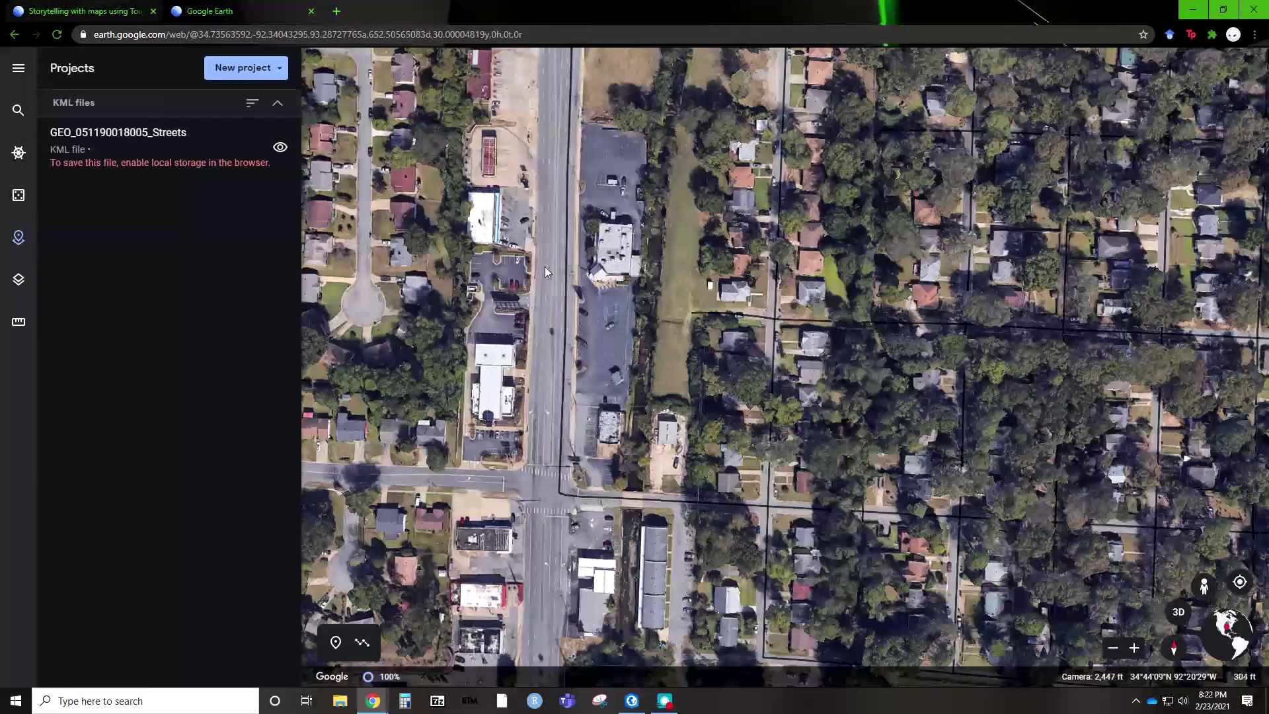
pyautogui.scroll(2, 783, 559)
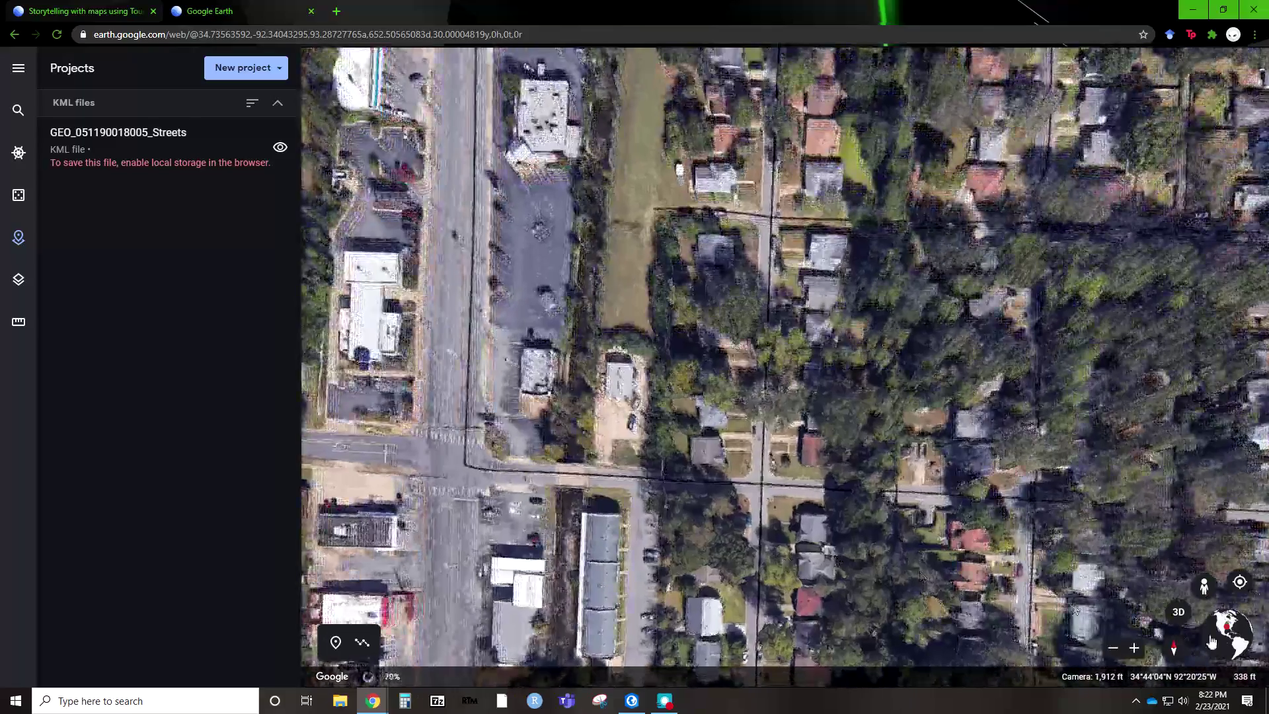
pyautogui.click(1180, 616)
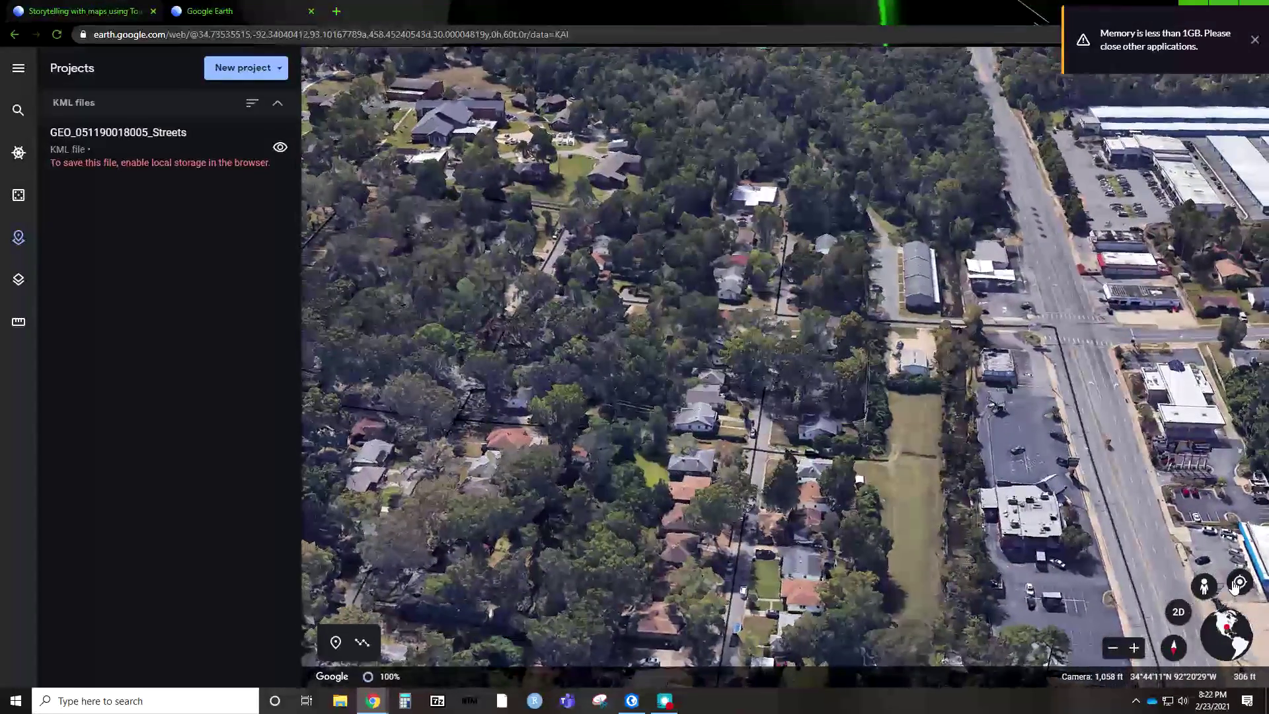
# Step: Enter Street View on S University Ave and turn the view toward the Catfish City restaurant
pyautogui.moveTo(1205, 585); pyautogui.dragTo(1097, 438)
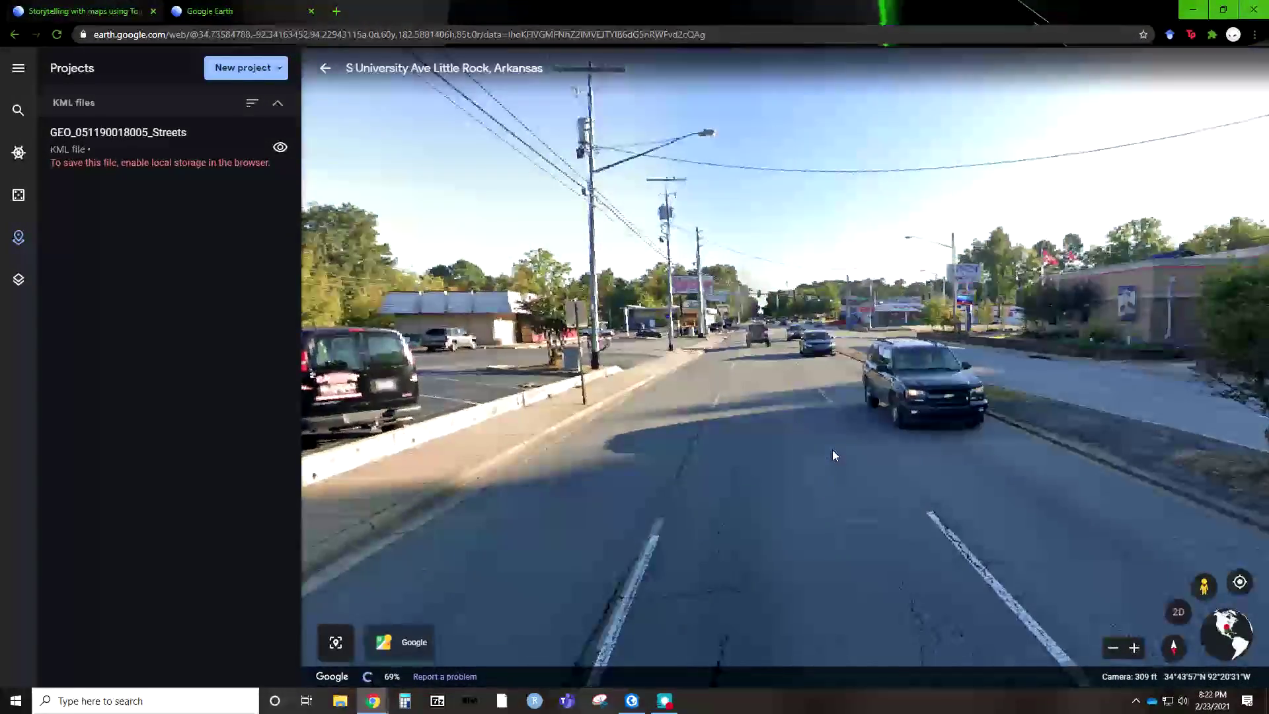
pyautogui.moveTo(815, 429); pyautogui.dragTo(483, 408)
pyautogui.moveTo(969, 393); pyautogui.dragTo(492, 337)
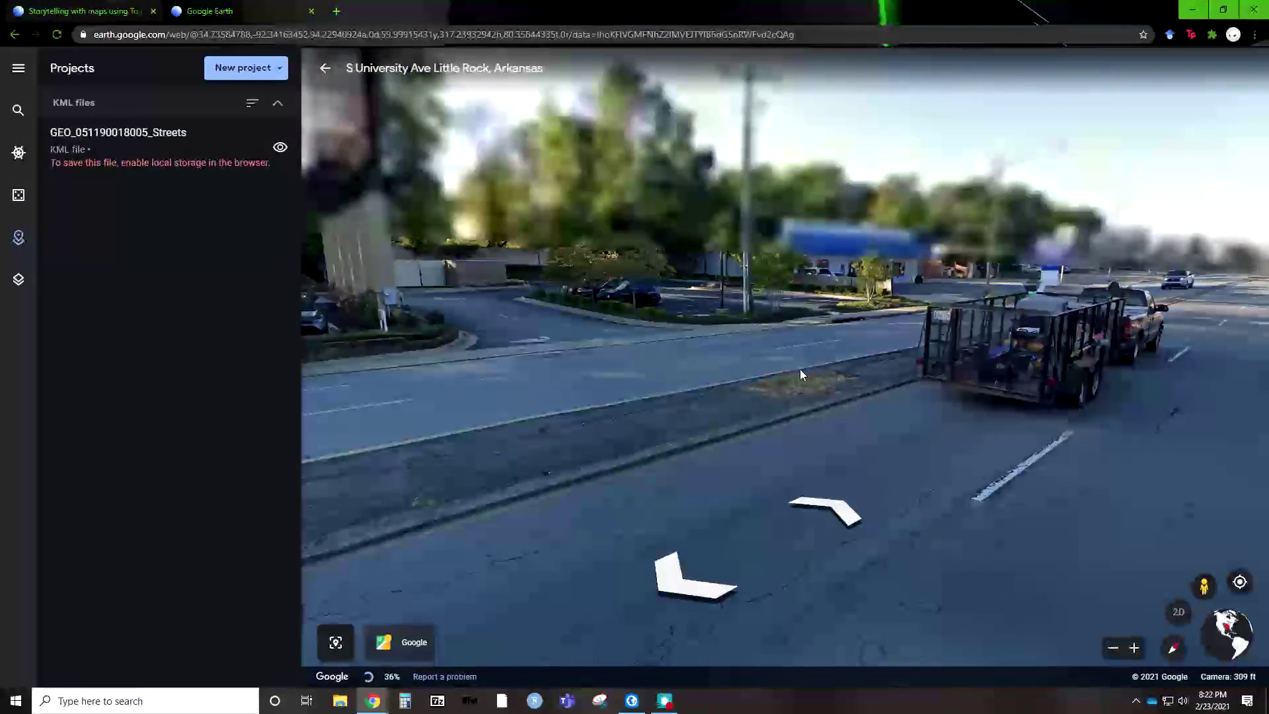
pyautogui.moveTo(800, 372); pyautogui.dragTo(486, 404)
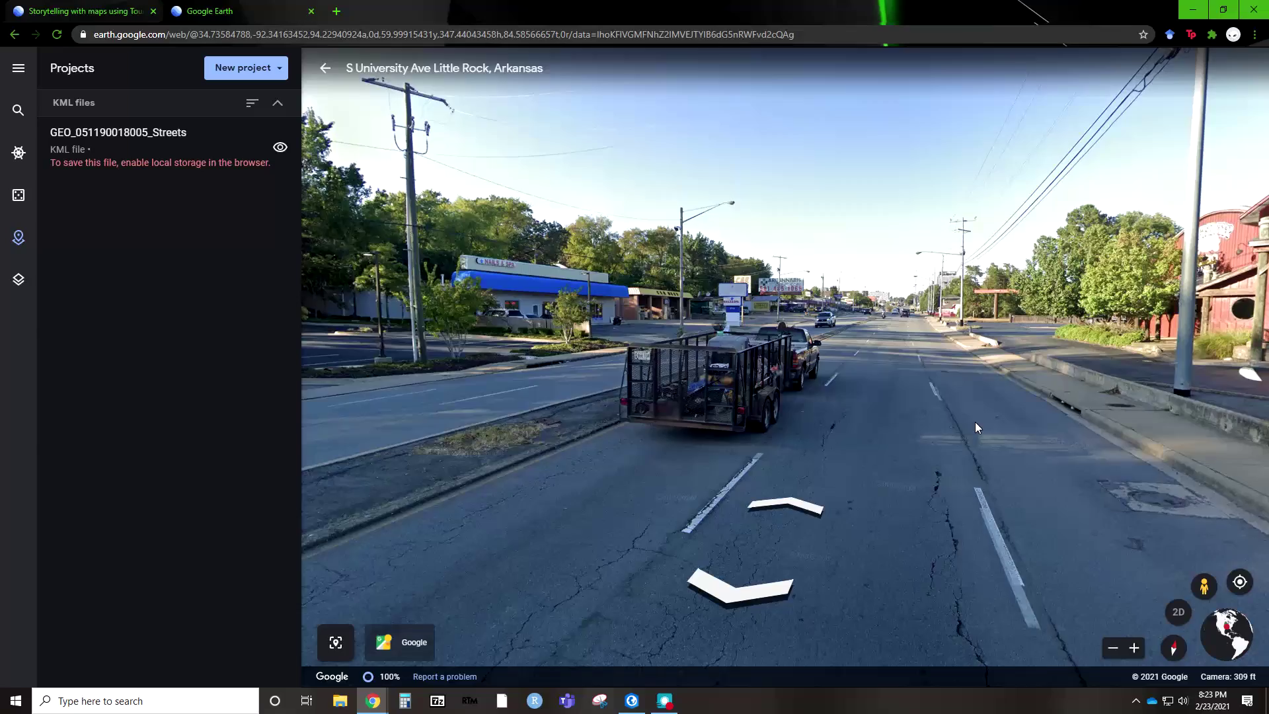
pyautogui.moveTo(973, 422); pyautogui.dragTo(632, 436)
pyautogui.click(624, 441)
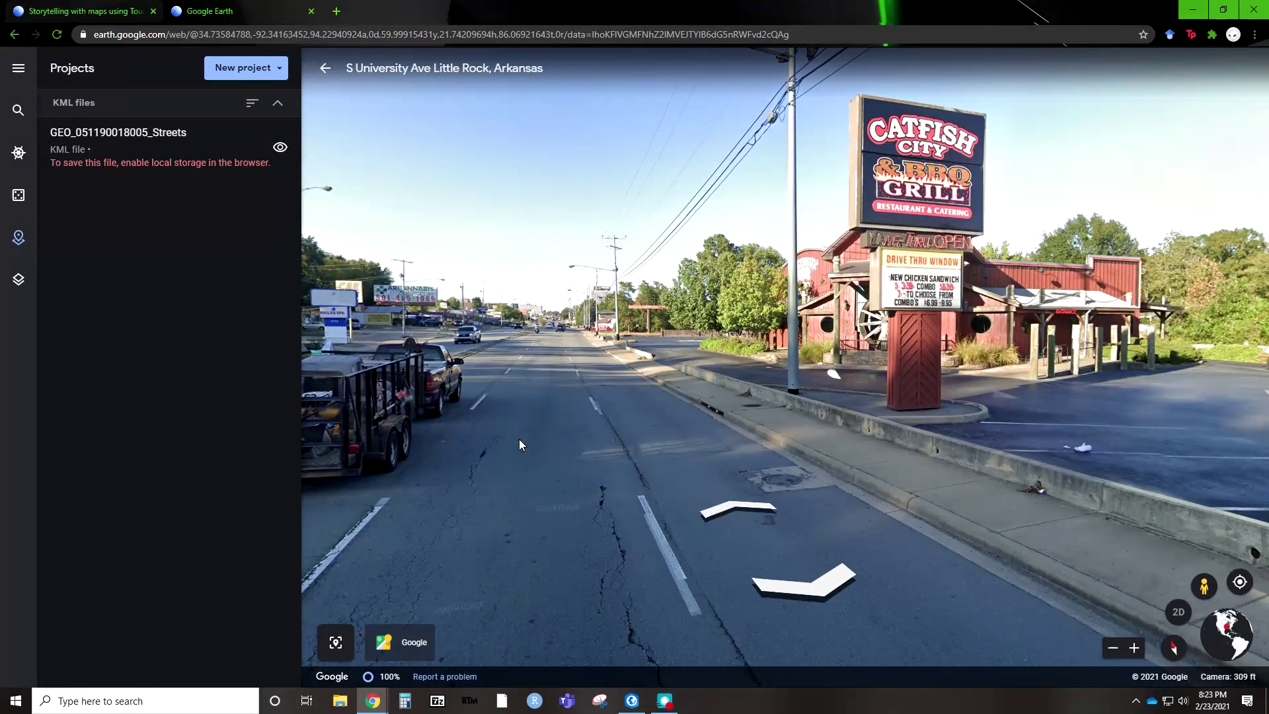
pyautogui.click(409, 470)
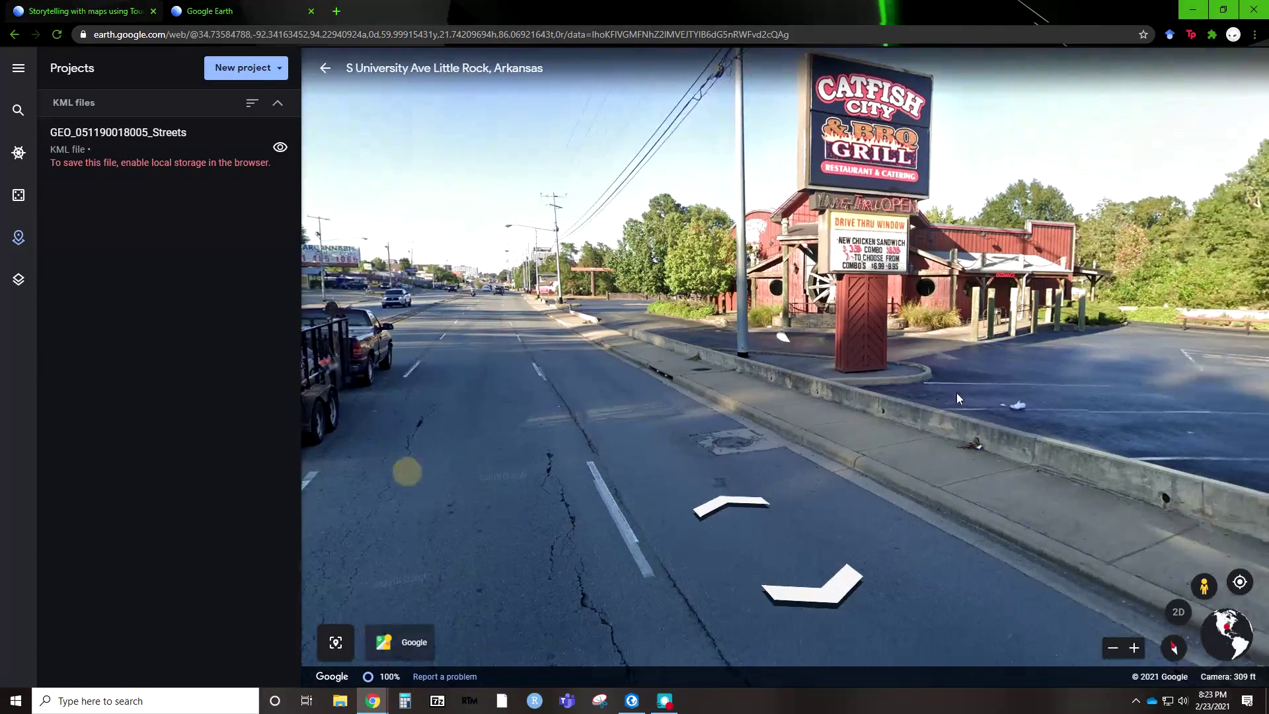
# Step: Survey the restaurant's parking lot and the opposite roadside in Street View, briefly open Google's Street View page and return to Google Earth
pyautogui.moveTo(902, 346); pyautogui.dragTo(662, 377)
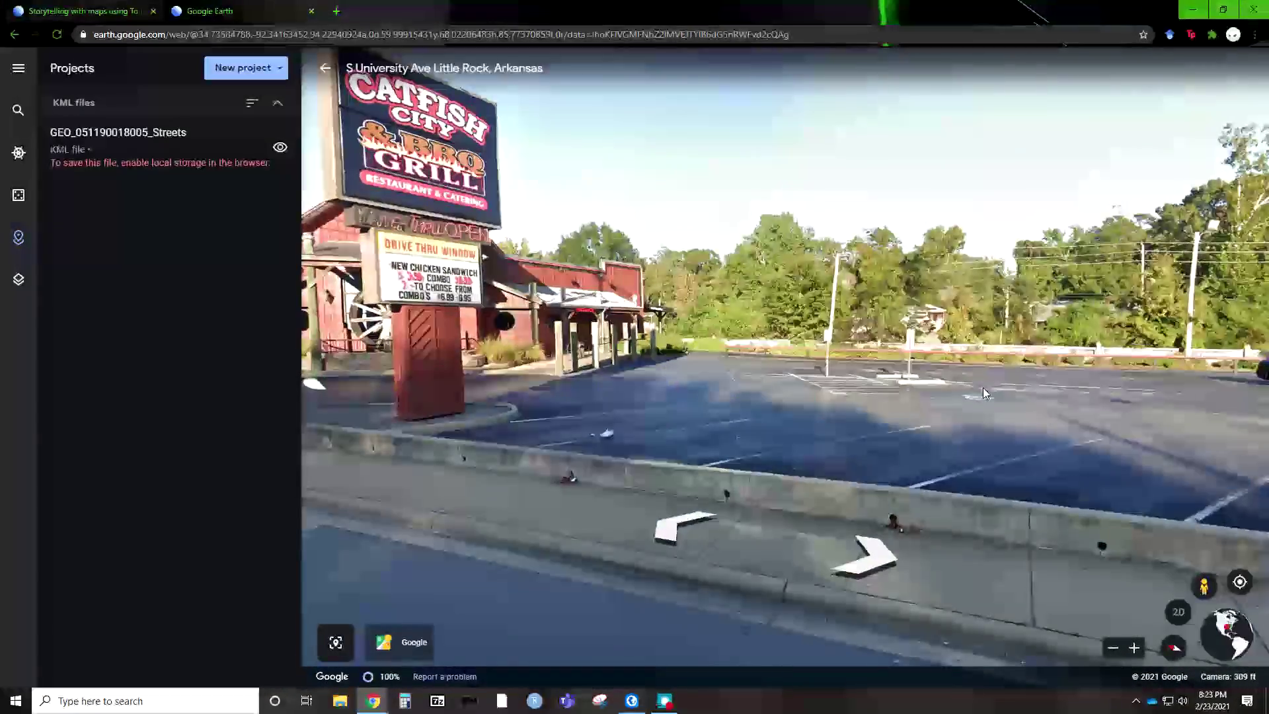
pyautogui.moveTo(899, 370); pyautogui.dragTo(767, 374)
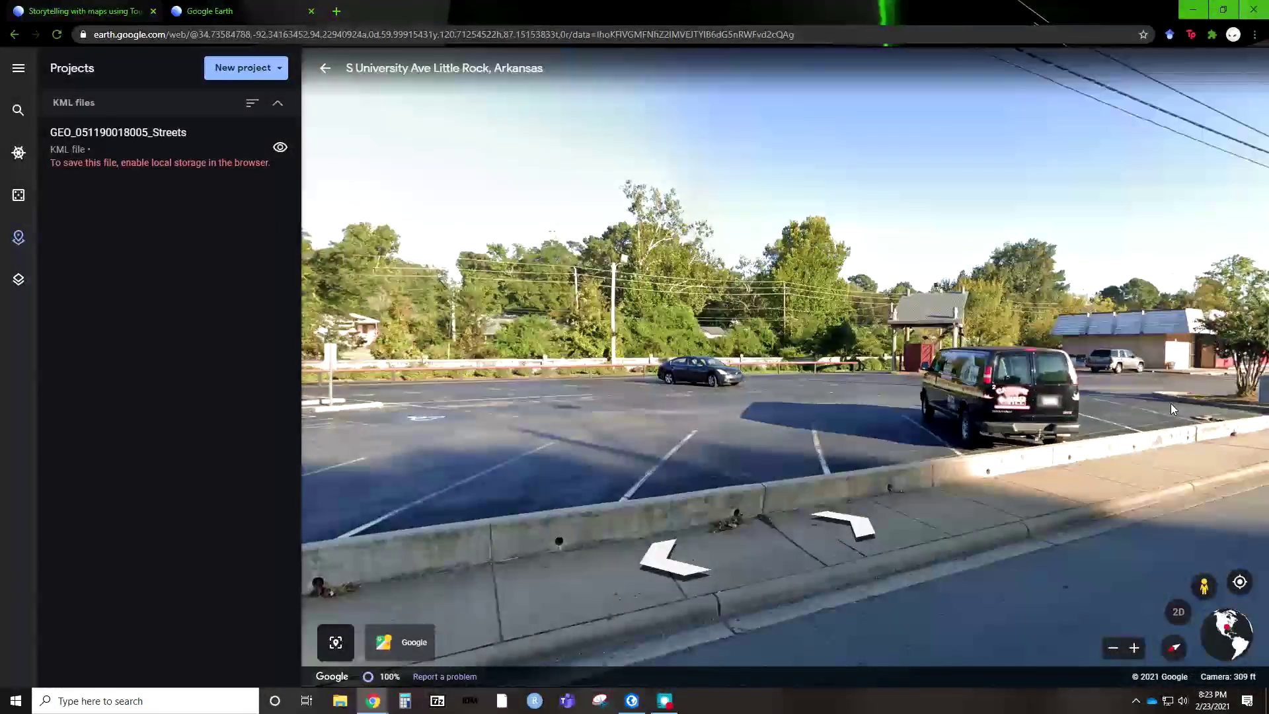
pyautogui.moveTo(1172, 404); pyautogui.dragTo(560, 400)
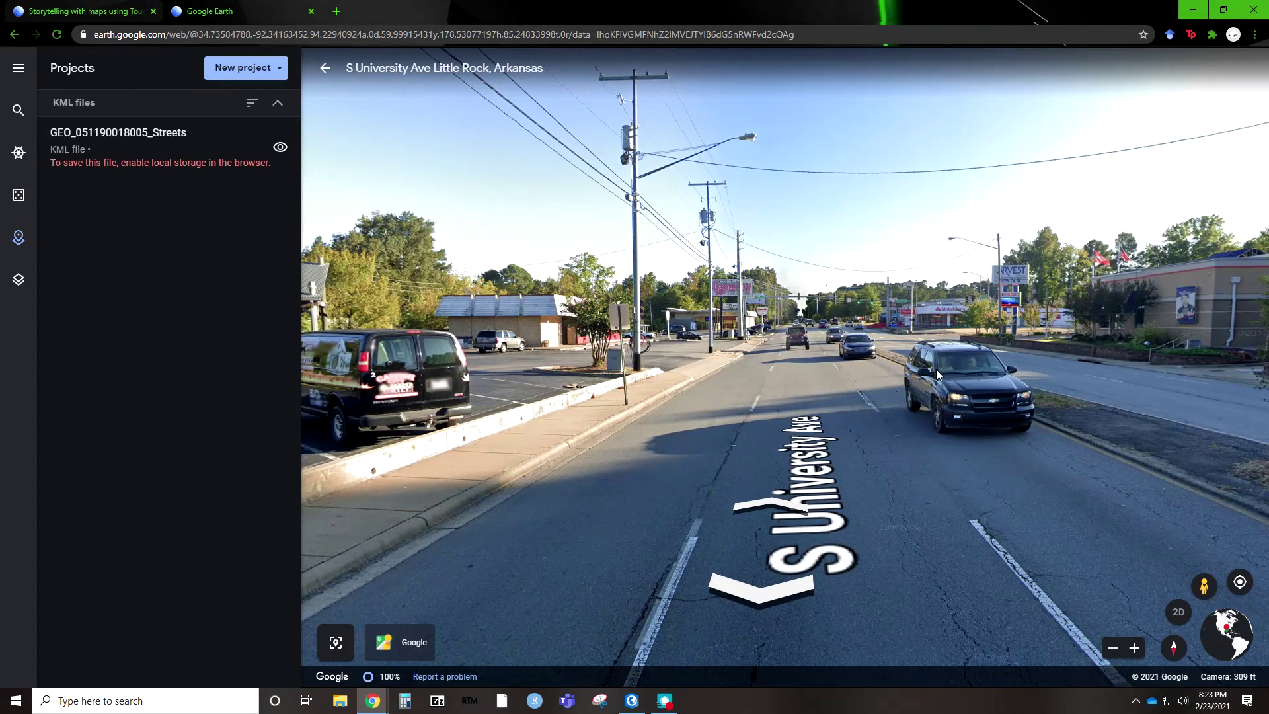
pyautogui.moveTo(1053, 338); pyautogui.dragTo(463, 378)
pyautogui.click(529, 383)
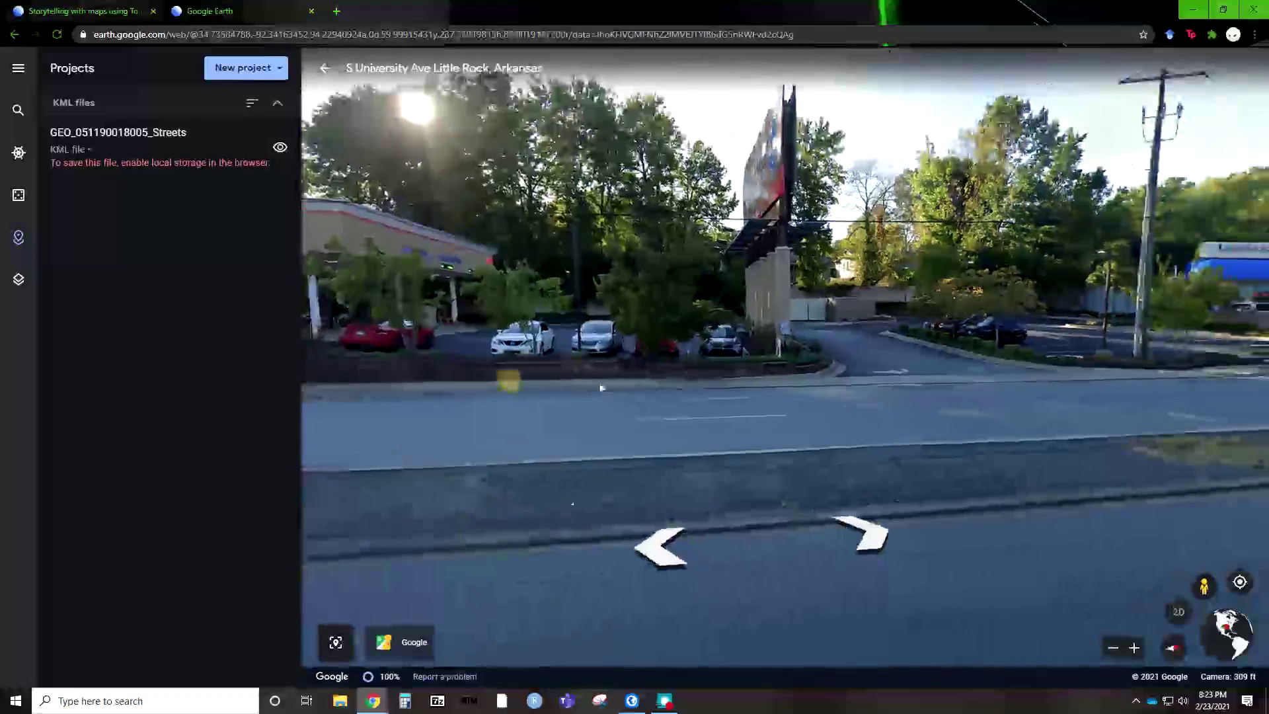
pyautogui.moveTo(895, 371); pyautogui.dragTo(645, 370)
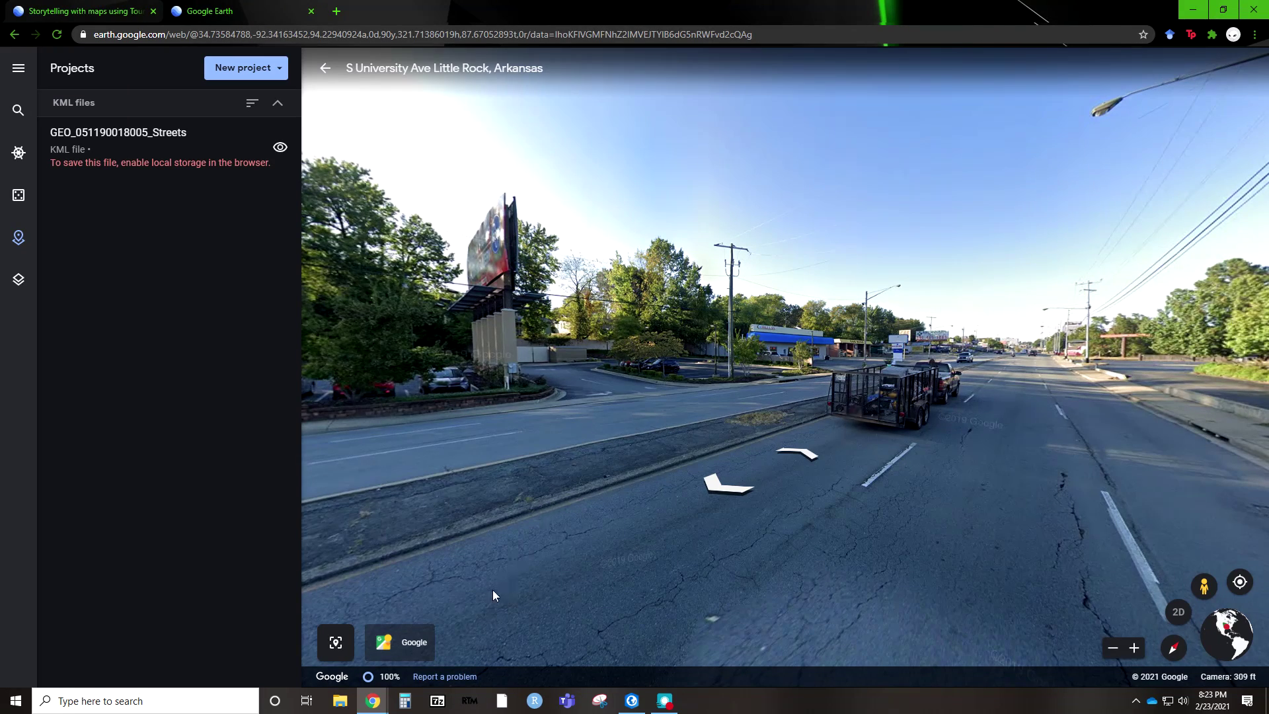
pyautogui.click(410, 653)
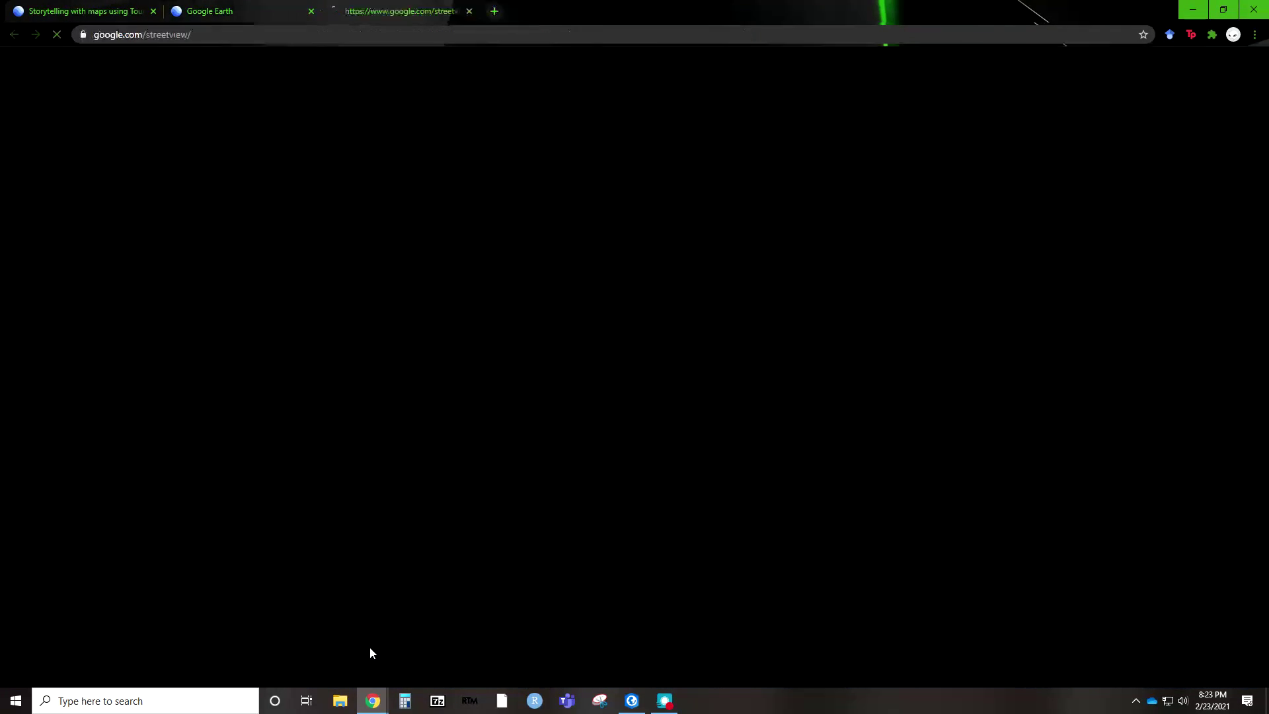
pyautogui.click(233, 9)
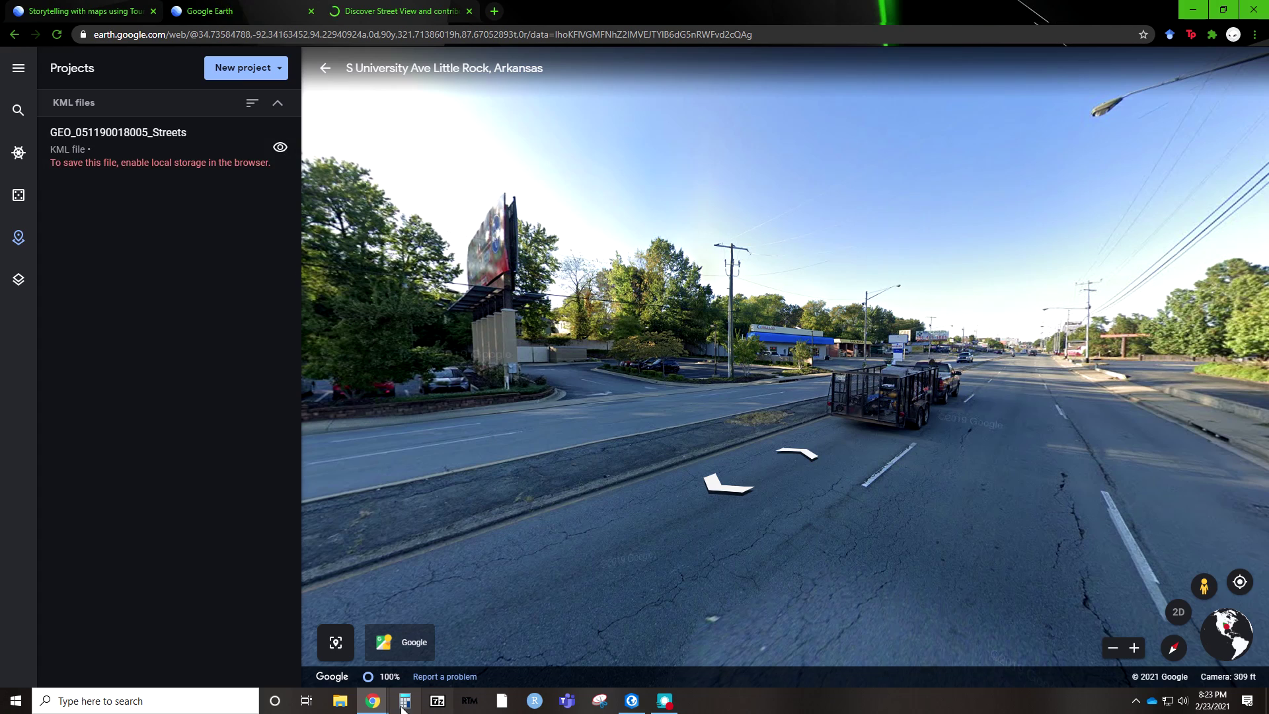
pyautogui.click(1198, 590)
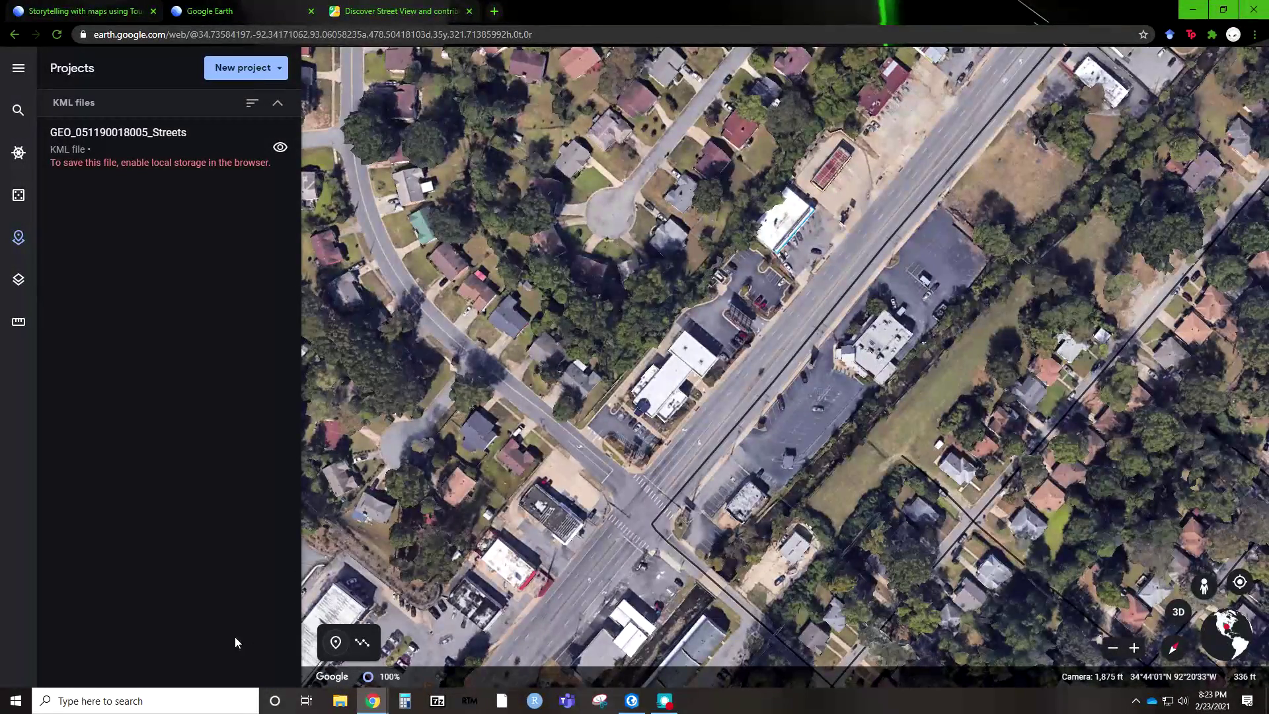
pyautogui.click(791, 349)
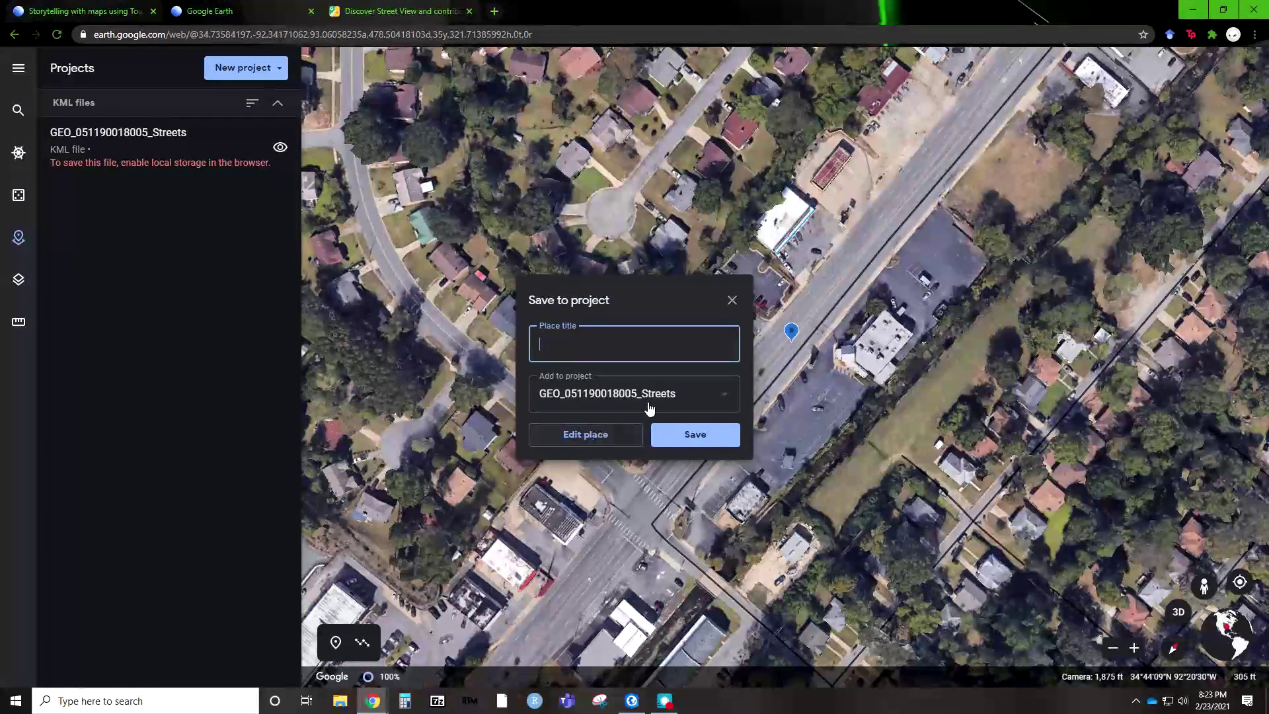
pyautogui.click(580, 436)
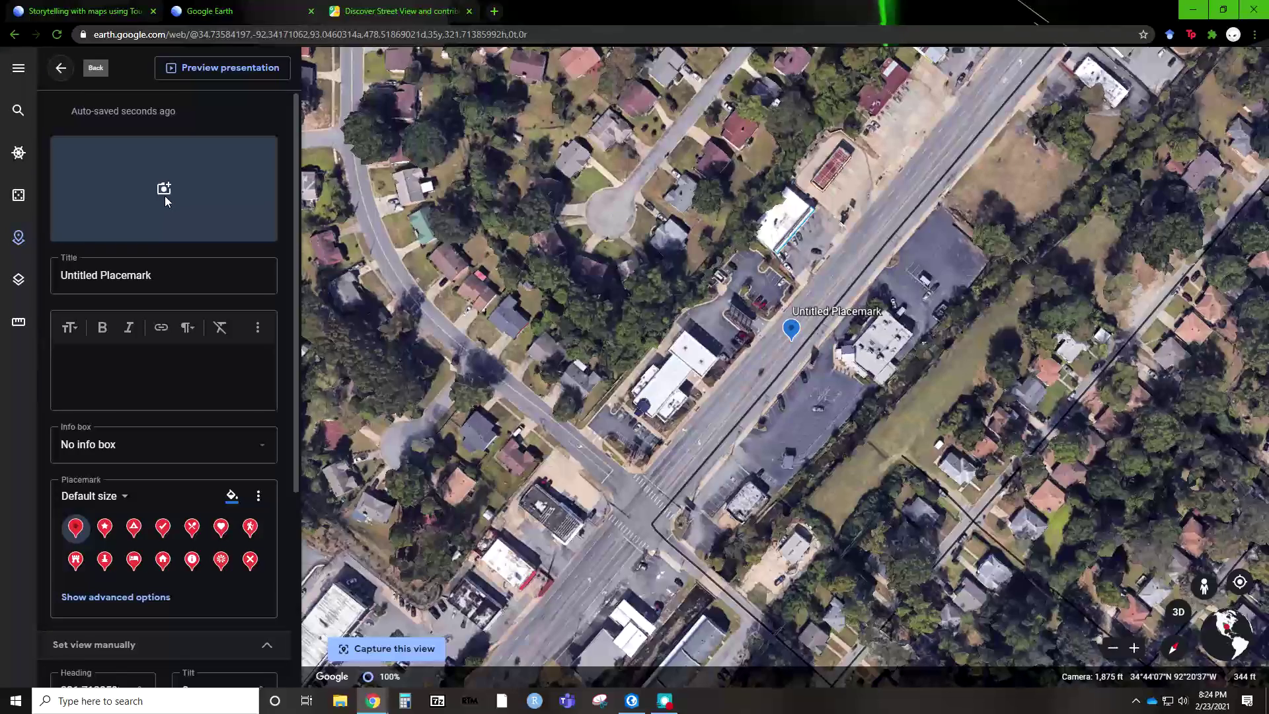
pyautogui.scroll(-4, 165, 195)
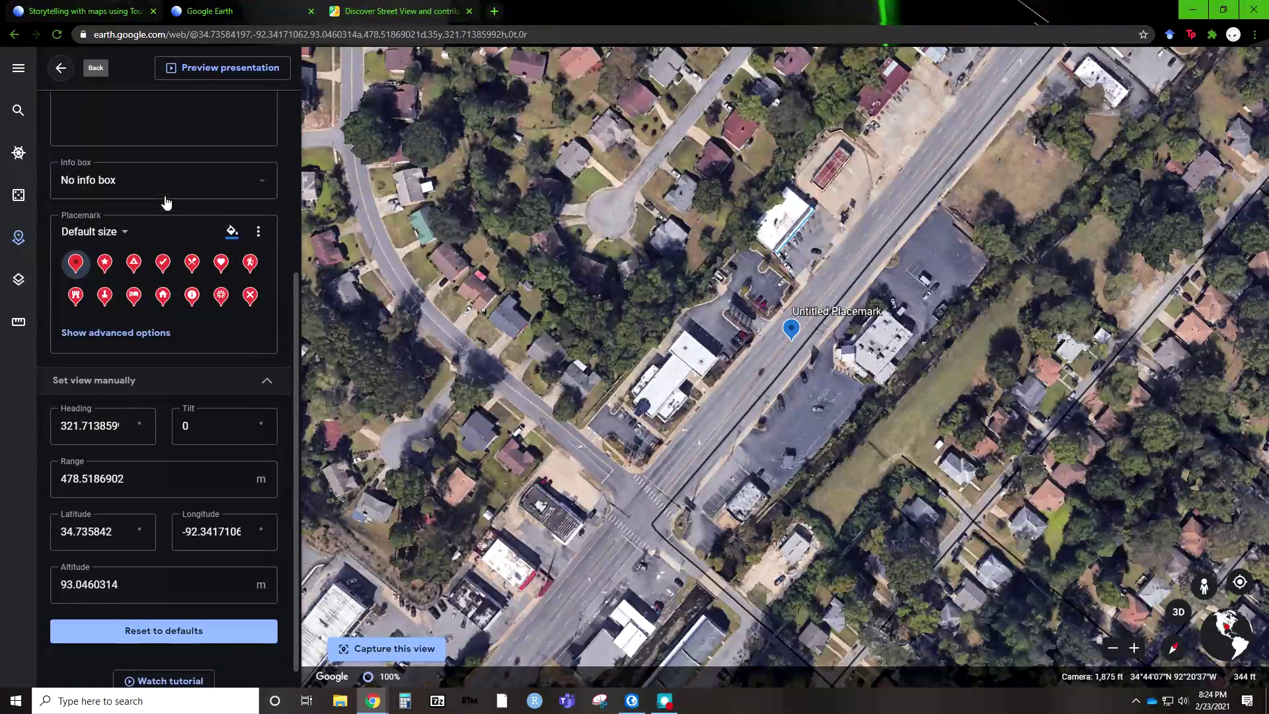
pyautogui.scroll(-1, 165, 201)
pyautogui.scroll(5, 170, 367)
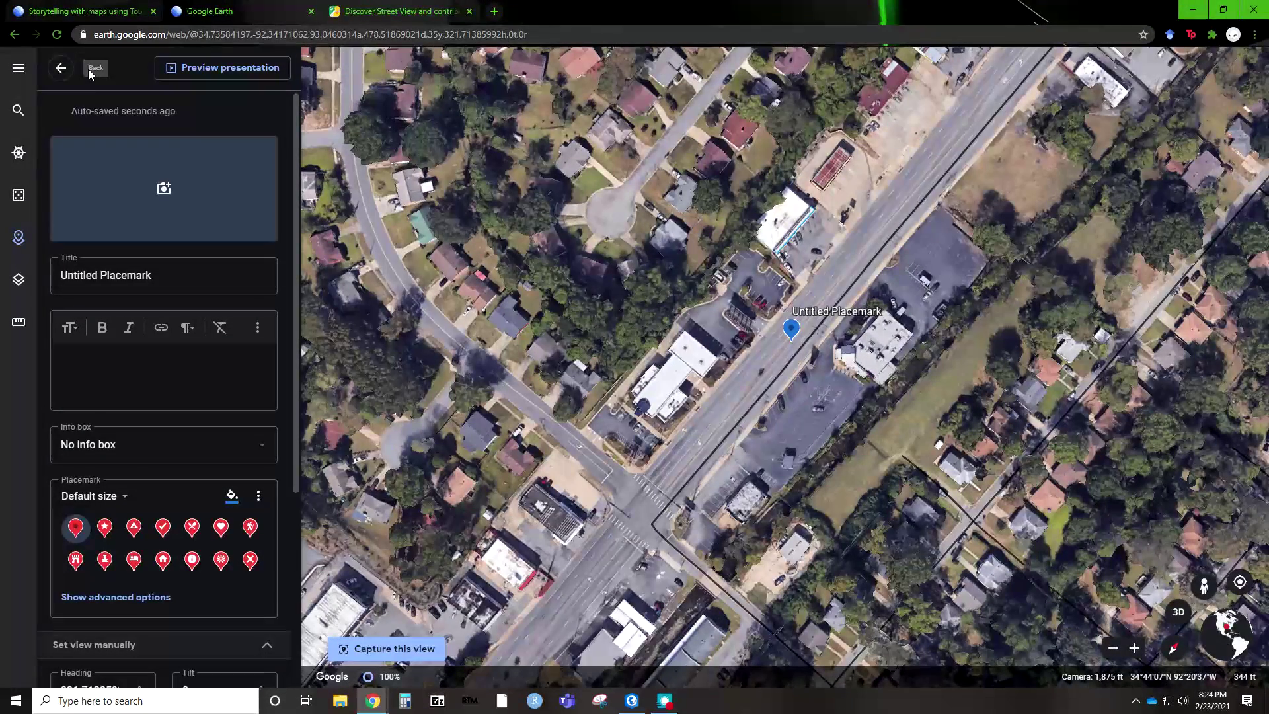
# Step: Review the animation, display, format and unit settings, and close them without saving
pyautogui.click(17, 74)
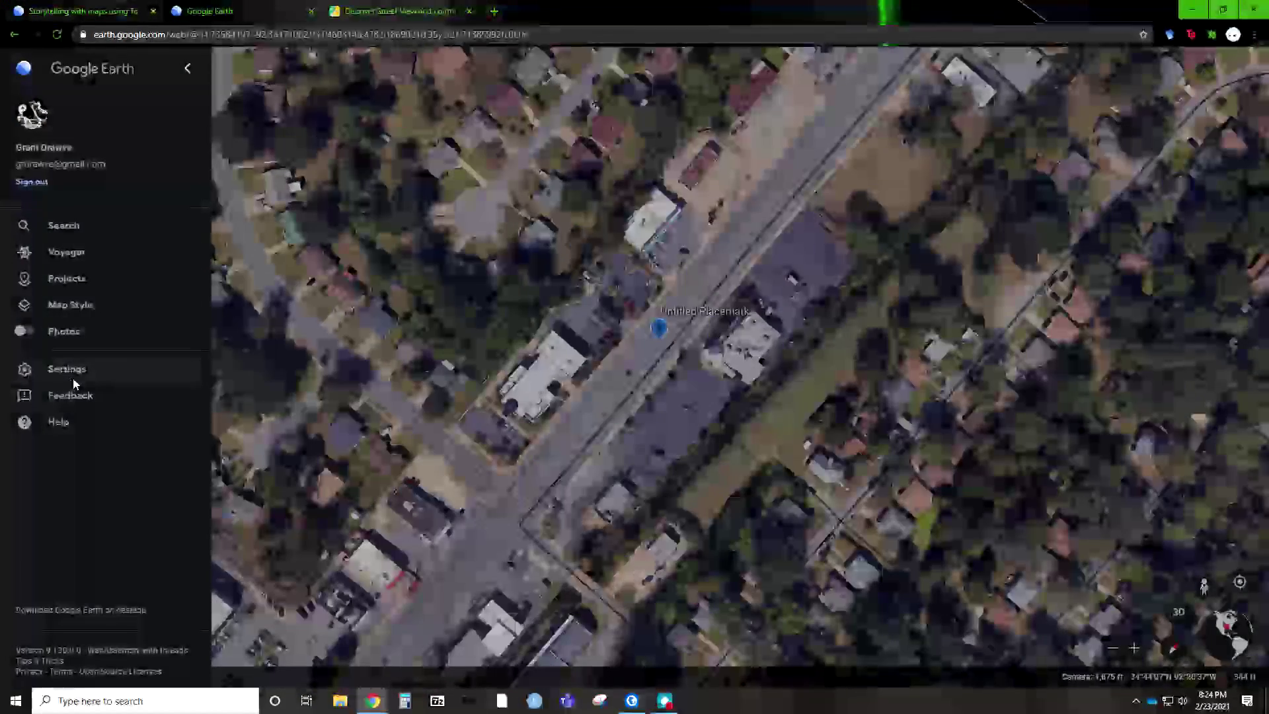
pyautogui.click(72, 373)
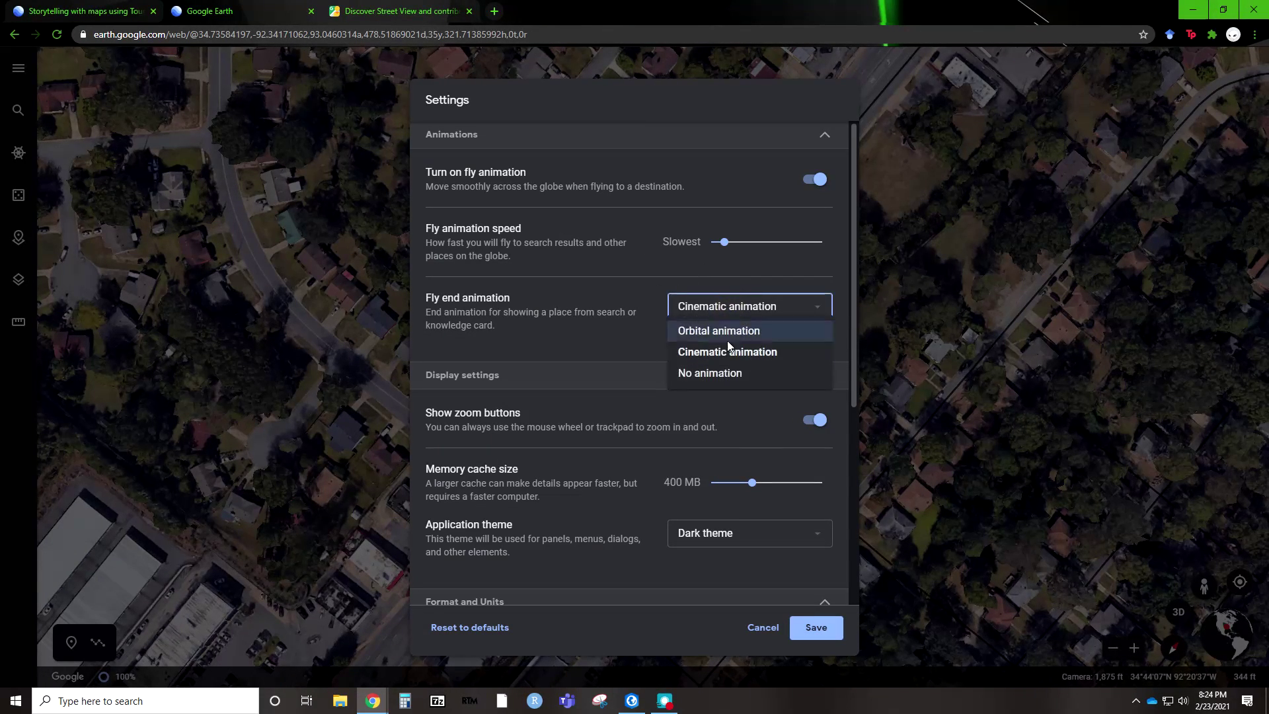
pyautogui.scroll(-4, 646, 464)
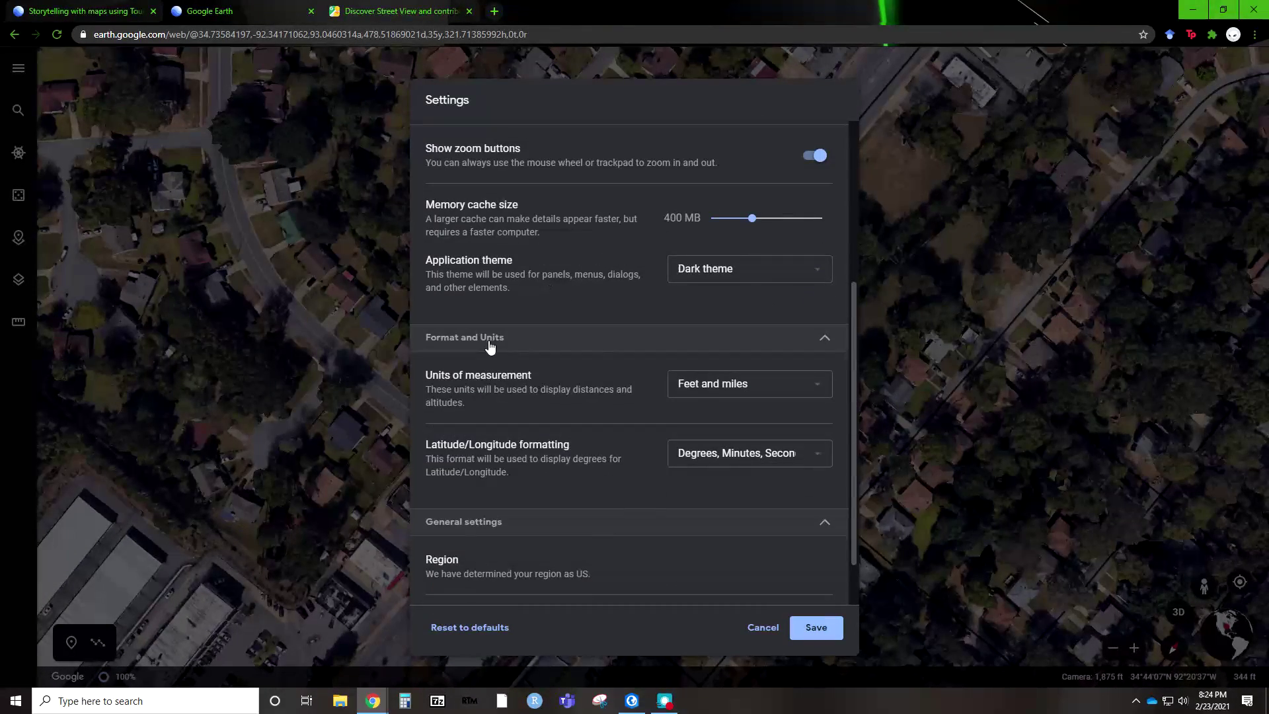
pyautogui.scroll(-1, 605, 384)
pyautogui.scroll(5, 606, 383)
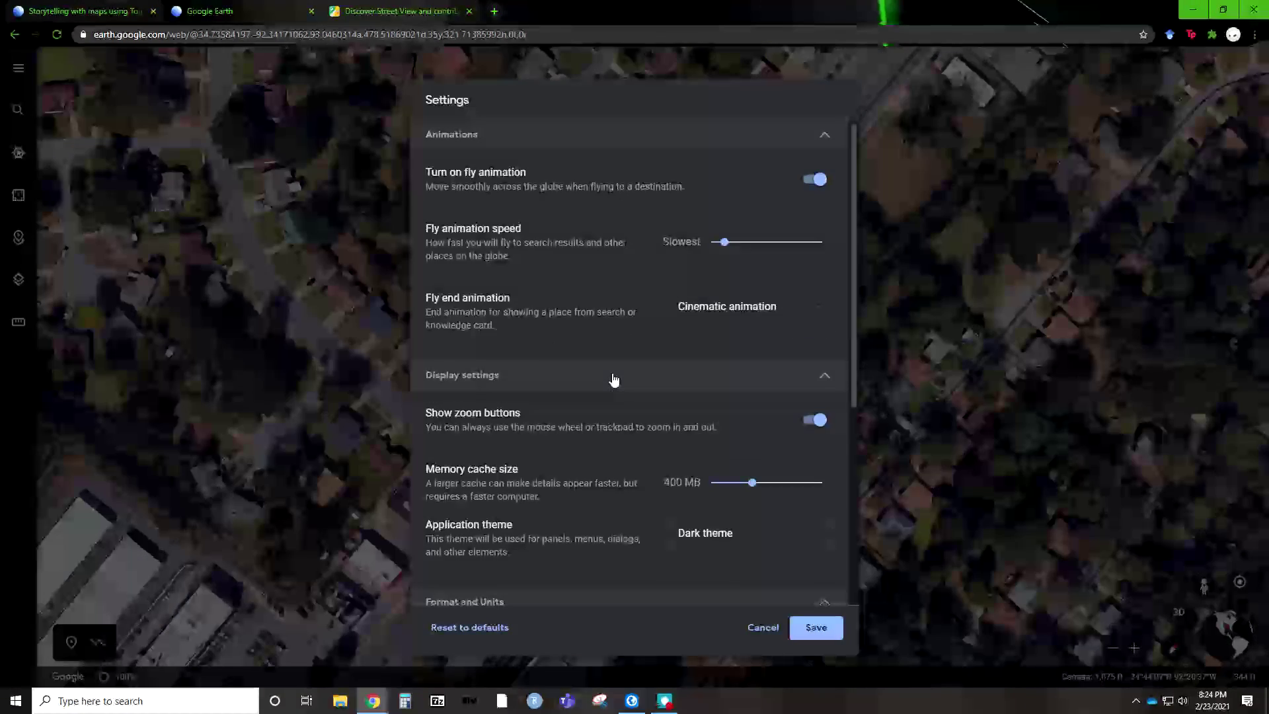
pyautogui.click(762, 628)
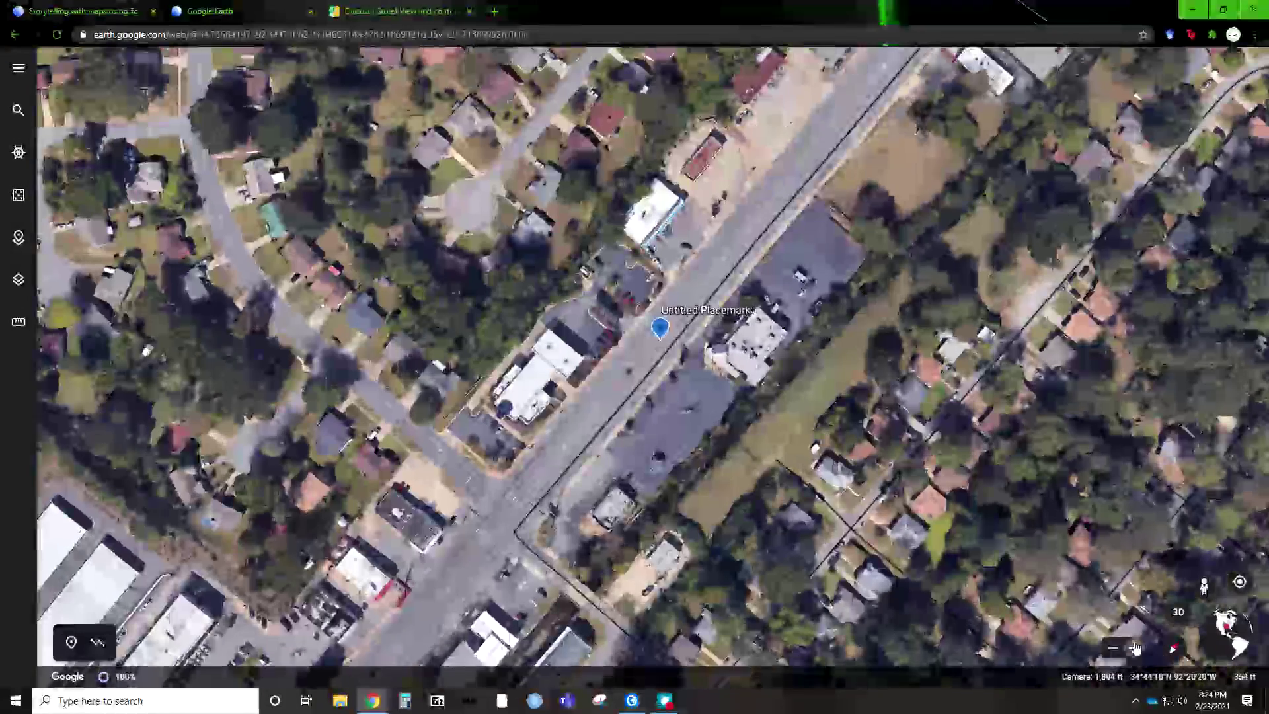
# Step: View the area around the new placemark in 3D, oriented to north
pyautogui.click(1135, 648)
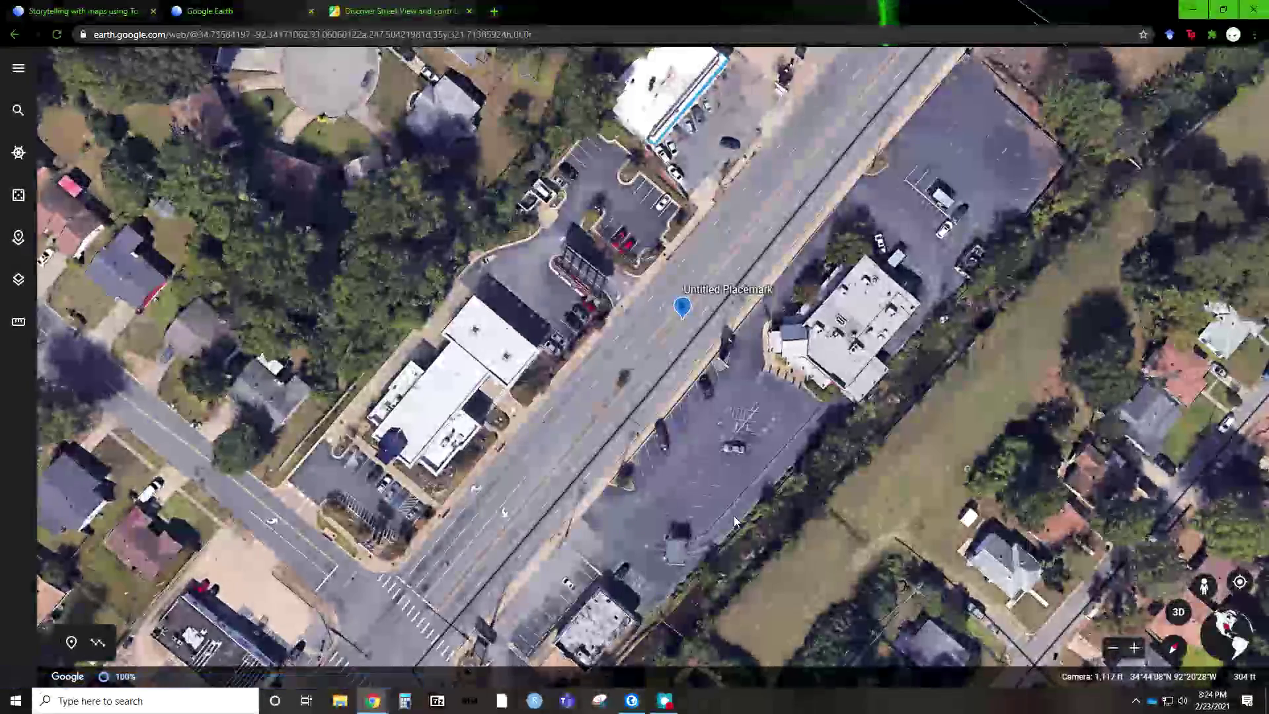
pyautogui.click(1181, 614)
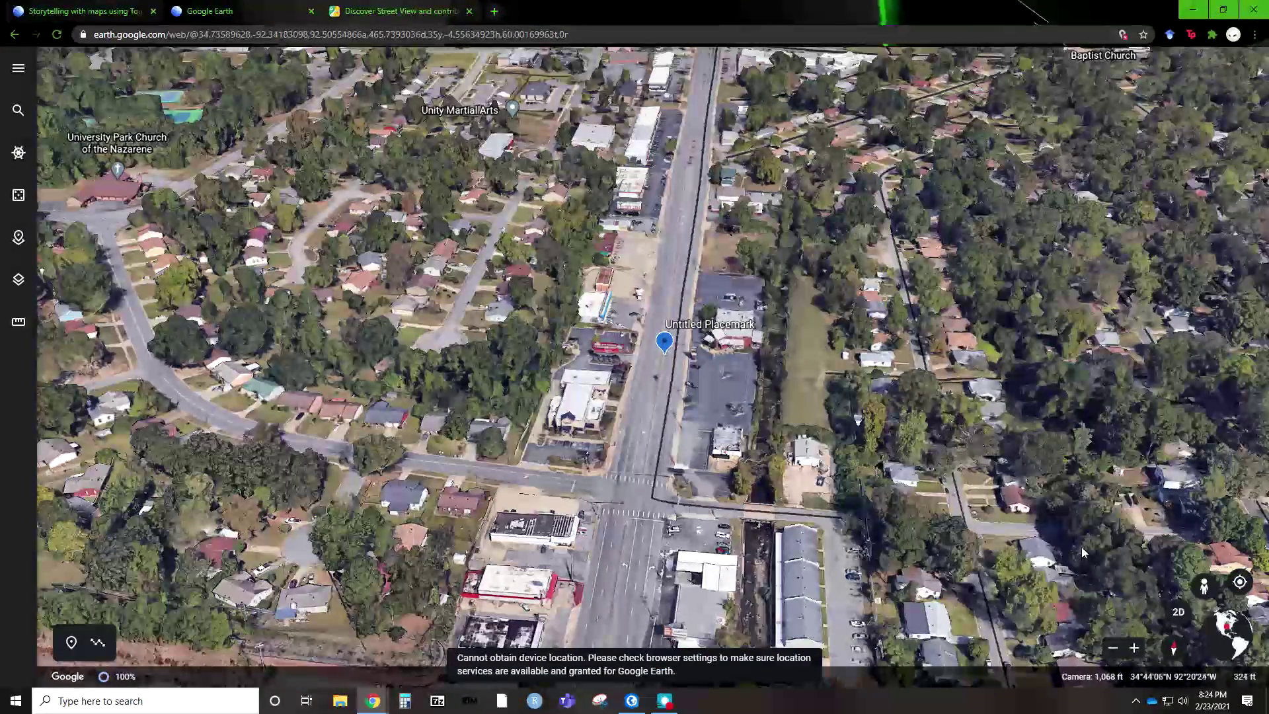
pyautogui.click(1170, 649)
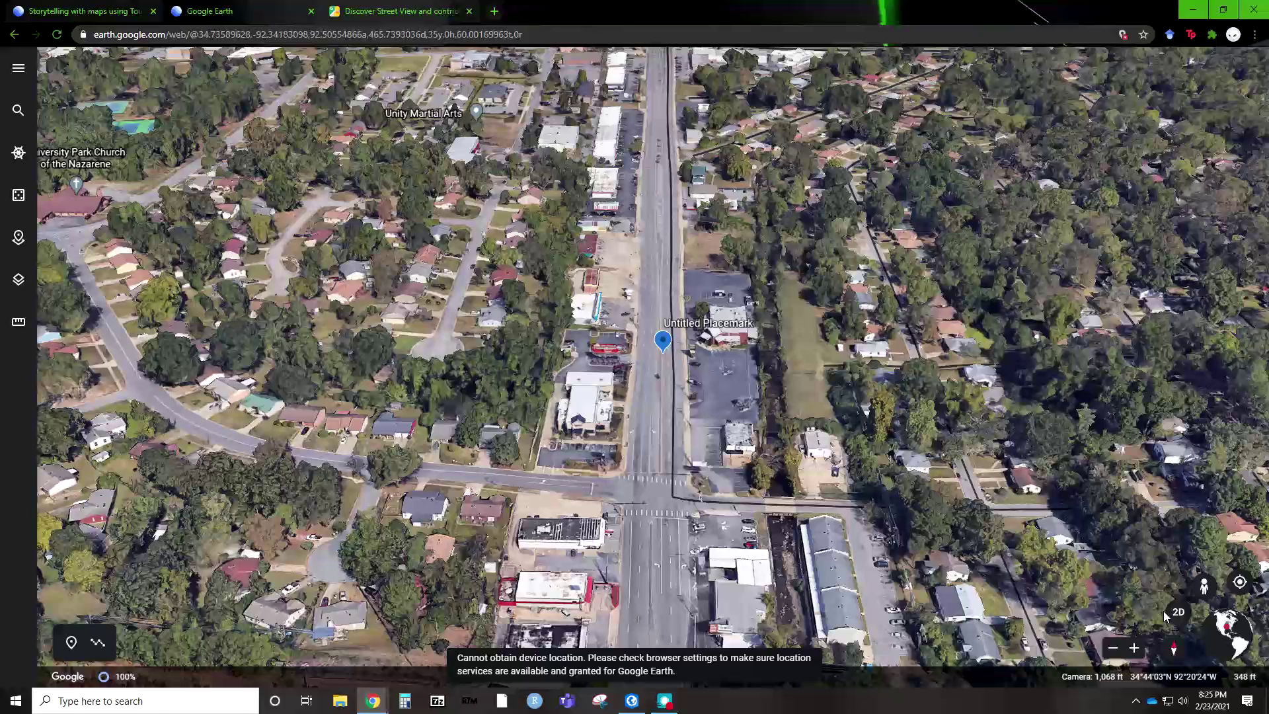
# Step: Survey the wider city around the placemark and return to a closer view of the street lines east of the avenue
pyautogui.scroll(-3, 1163, 611)
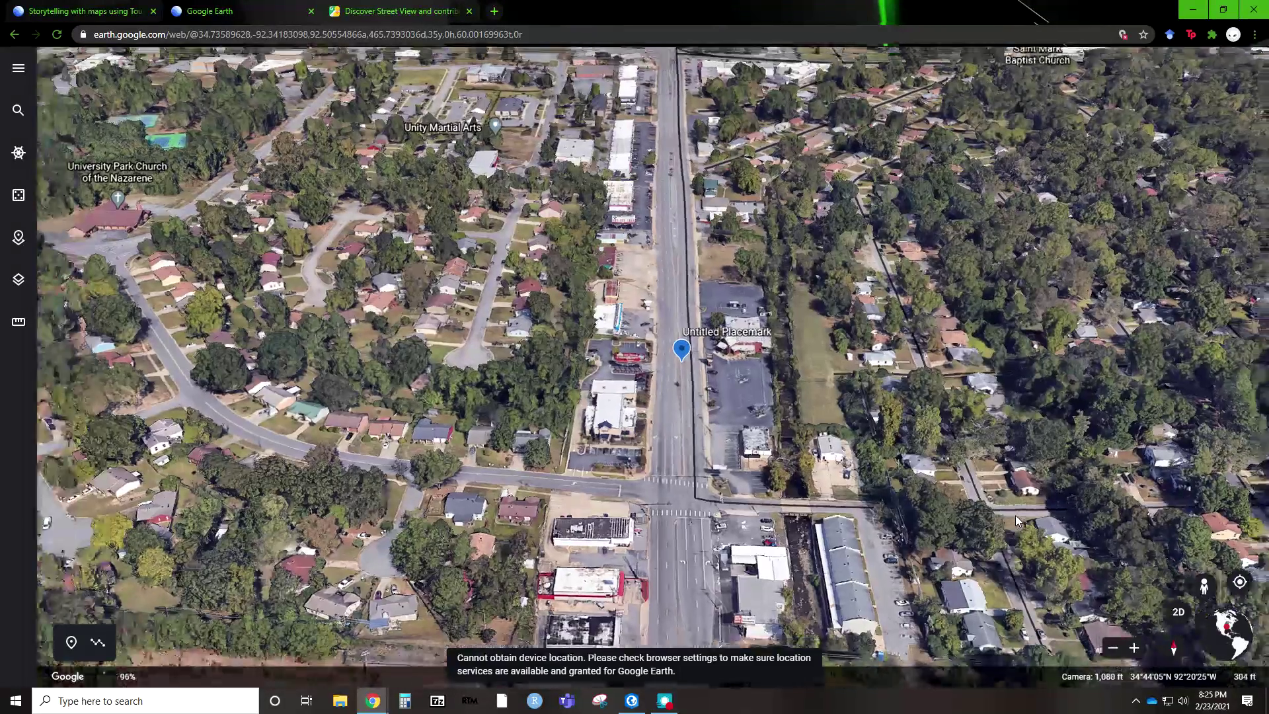
pyautogui.scroll(-3, 1014, 515)
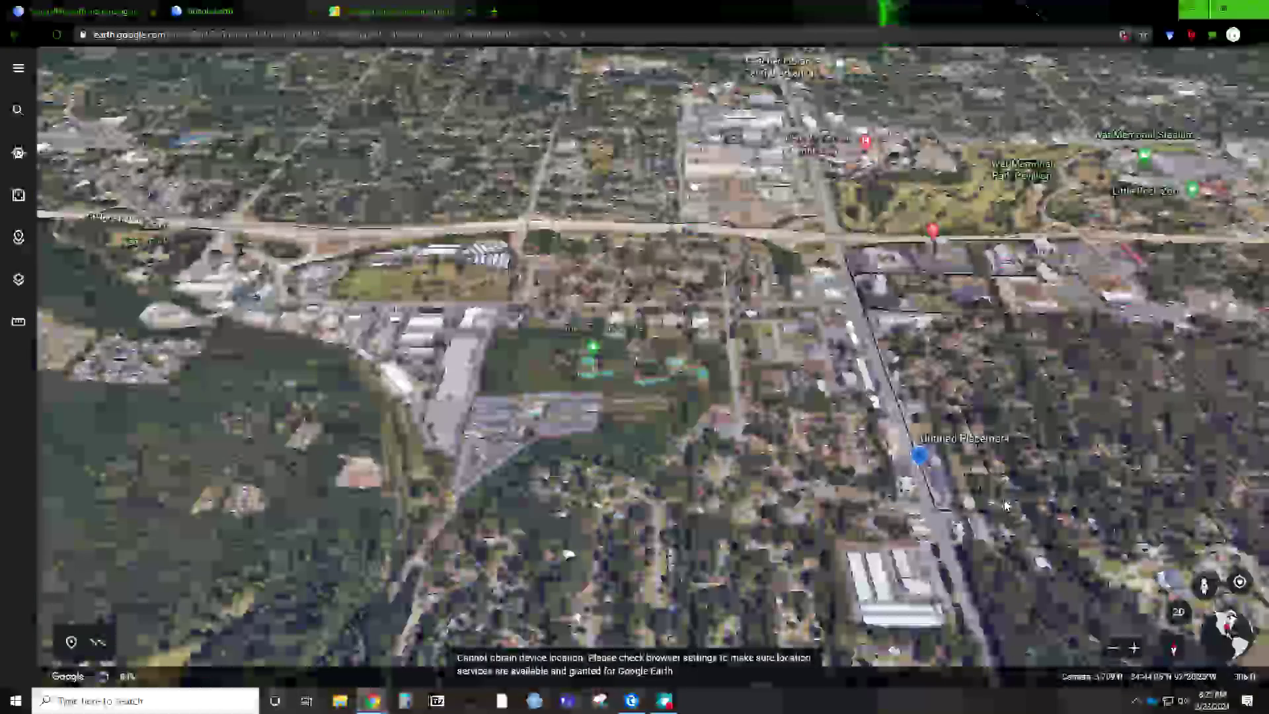
pyautogui.scroll(-3, 1006, 506)
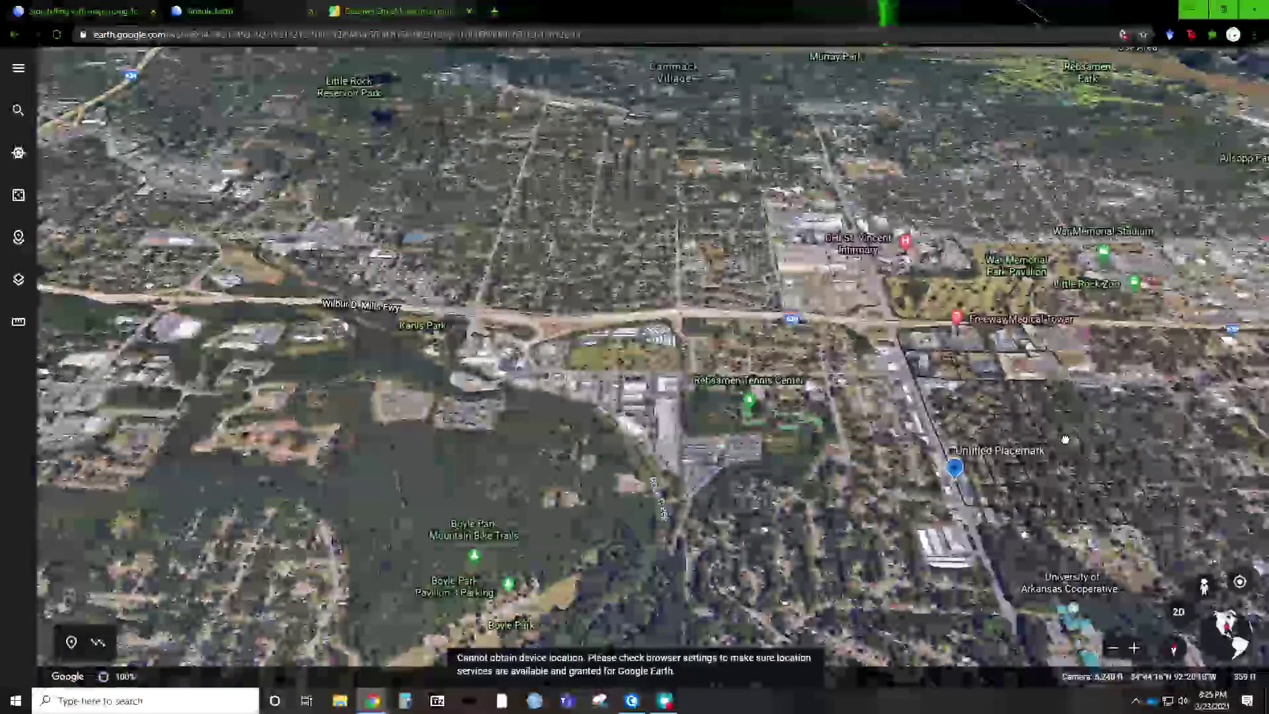
pyautogui.scroll(5, 1073, 439)
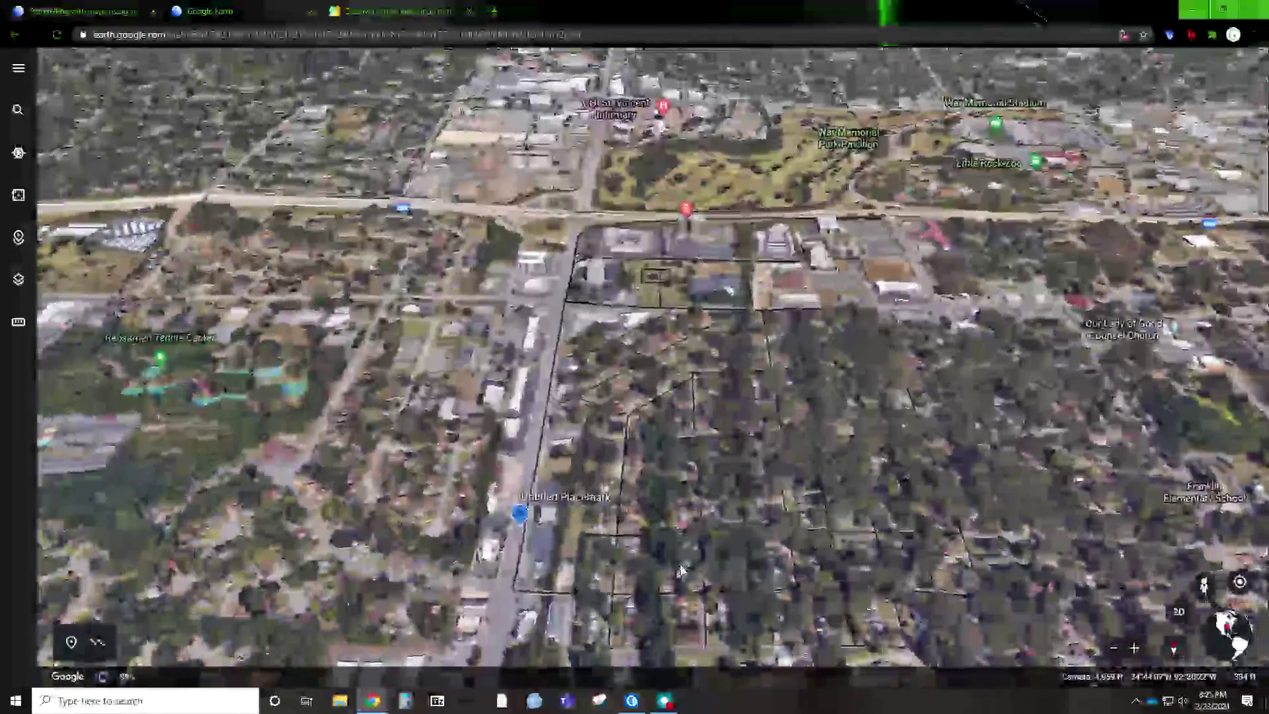
pyautogui.scroll(2, 681, 570)
pyautogui.scroll(2, 543, 512)
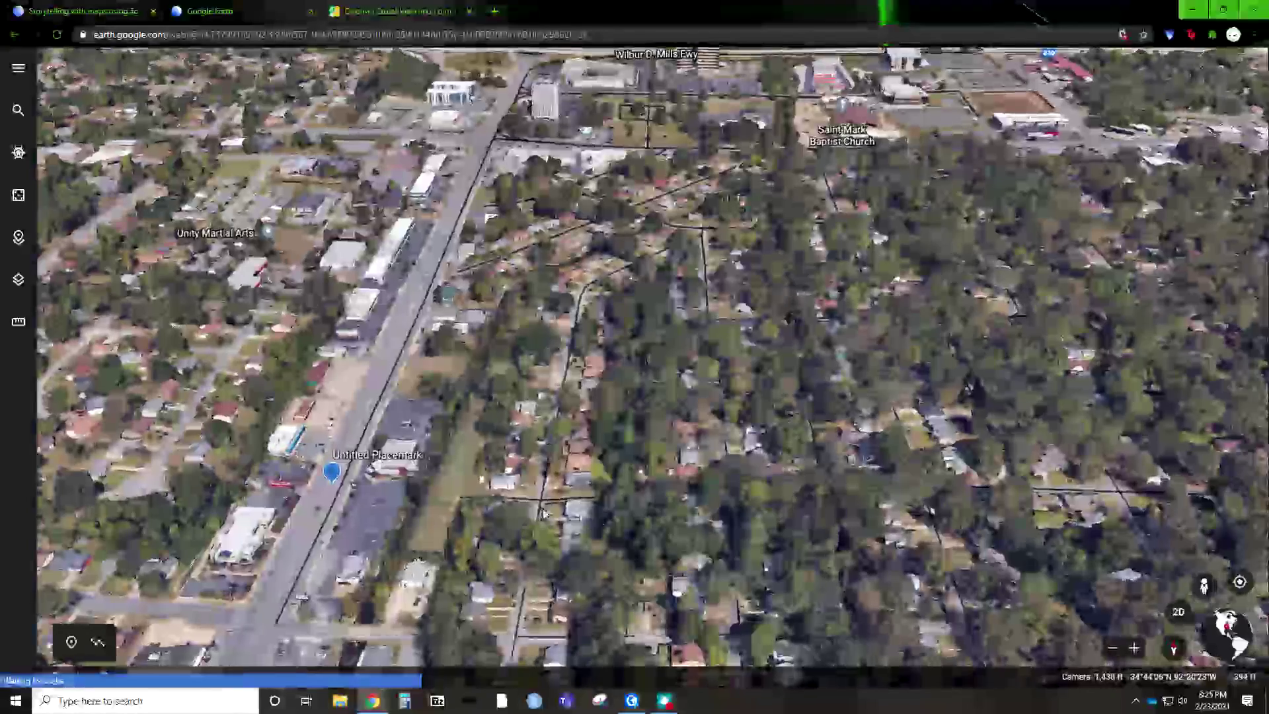
pyautogui.moveTo(544, 512); pyautogui.dragTo(670, 441)
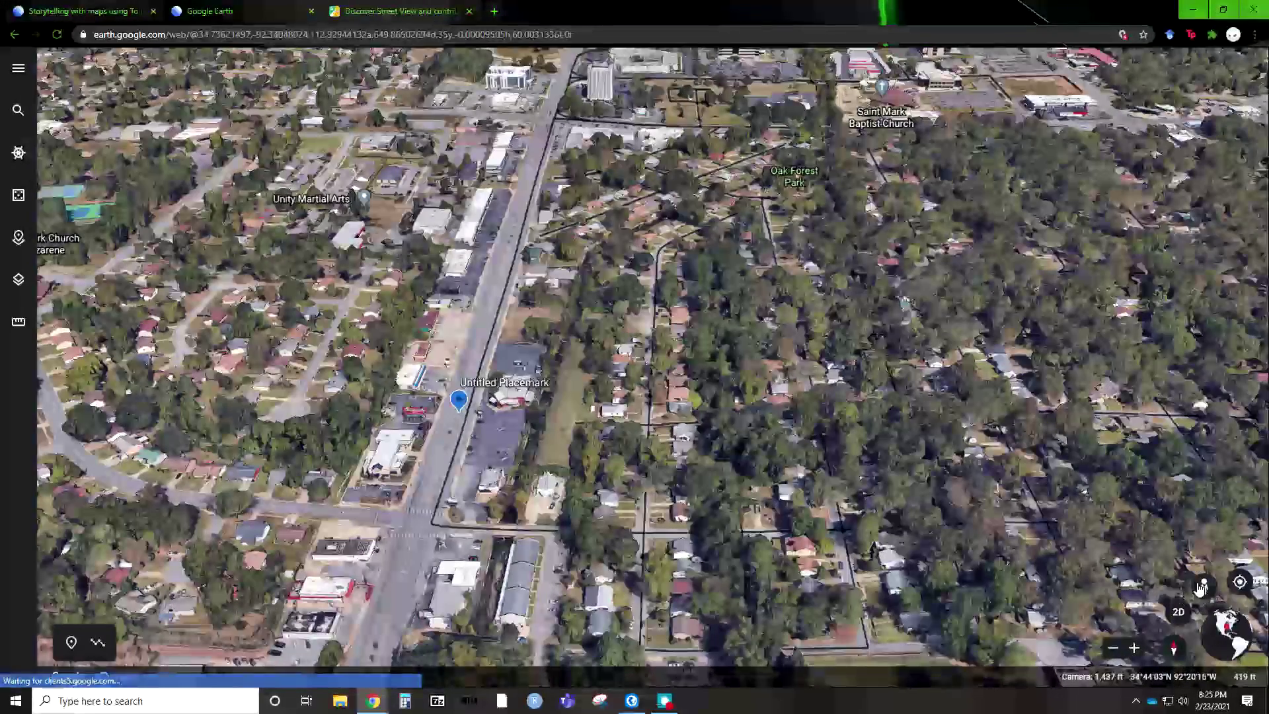
# Step: Enter Street View on S Grant St in the residential area, look along the street and return to the map
pyautogui.click(1202, 587)
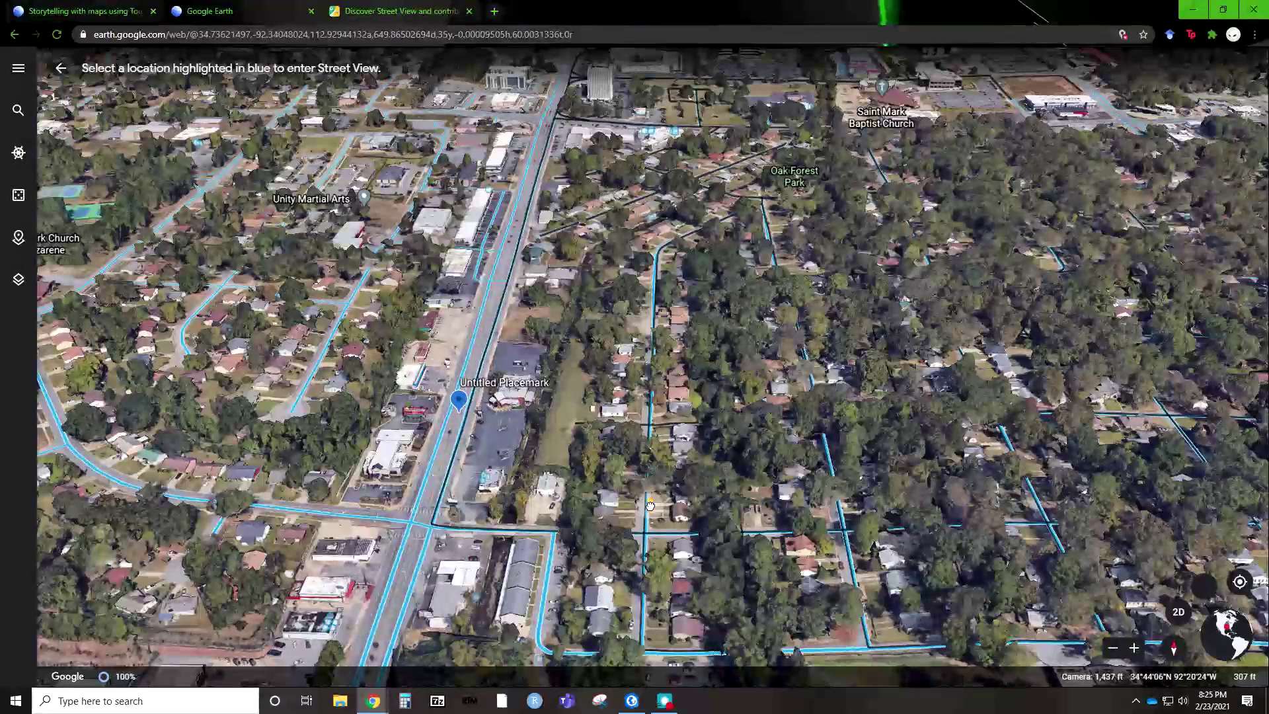
pyautogui.click(651, 505)
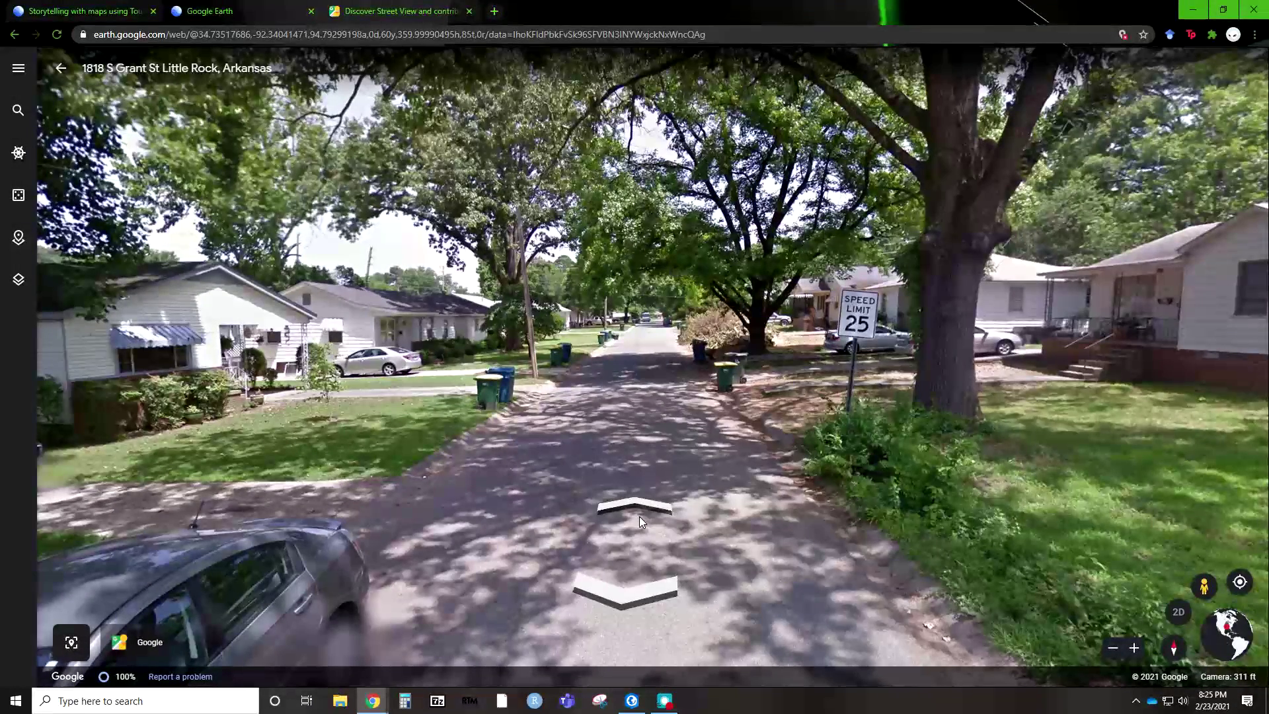
pyautogui.click(639, 512)
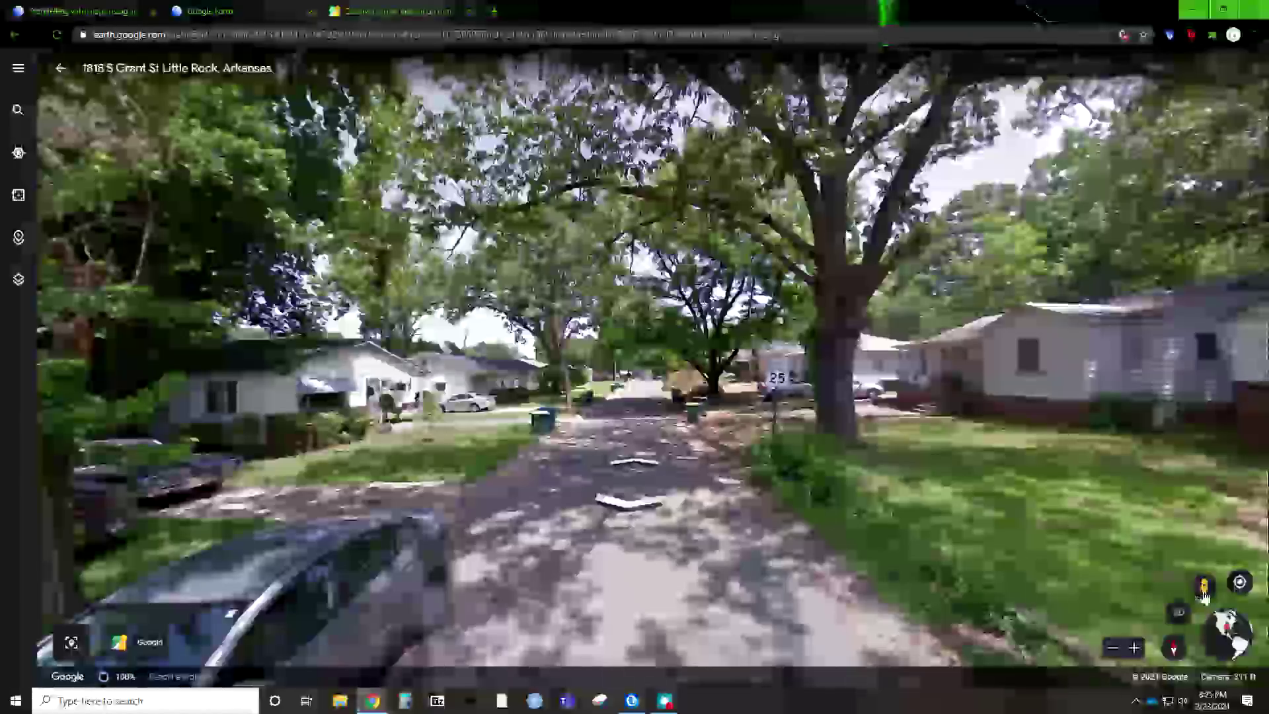
pyautogui.click(1204, 589)
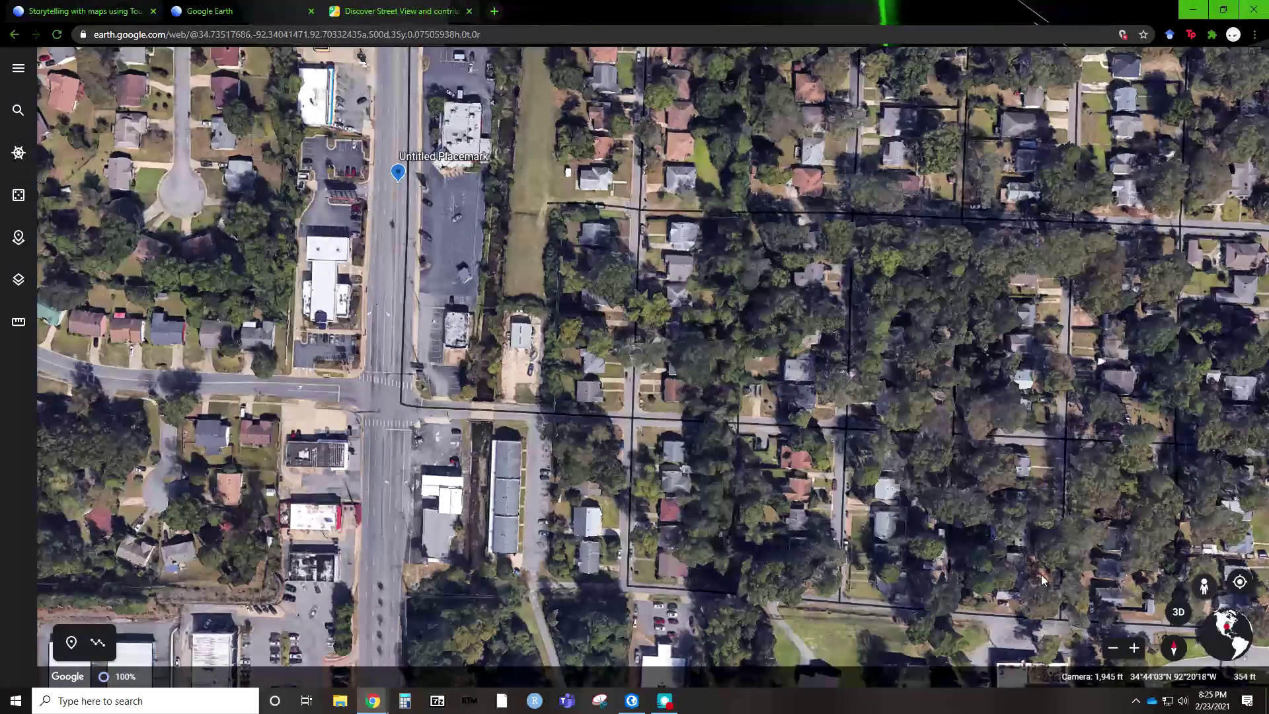
# Step: Switch to a 3D view and follow the avenue north to the Wilbur D. Mills Fwy interchange, ending with a wider overview
pyautogui.click(1177, 614)
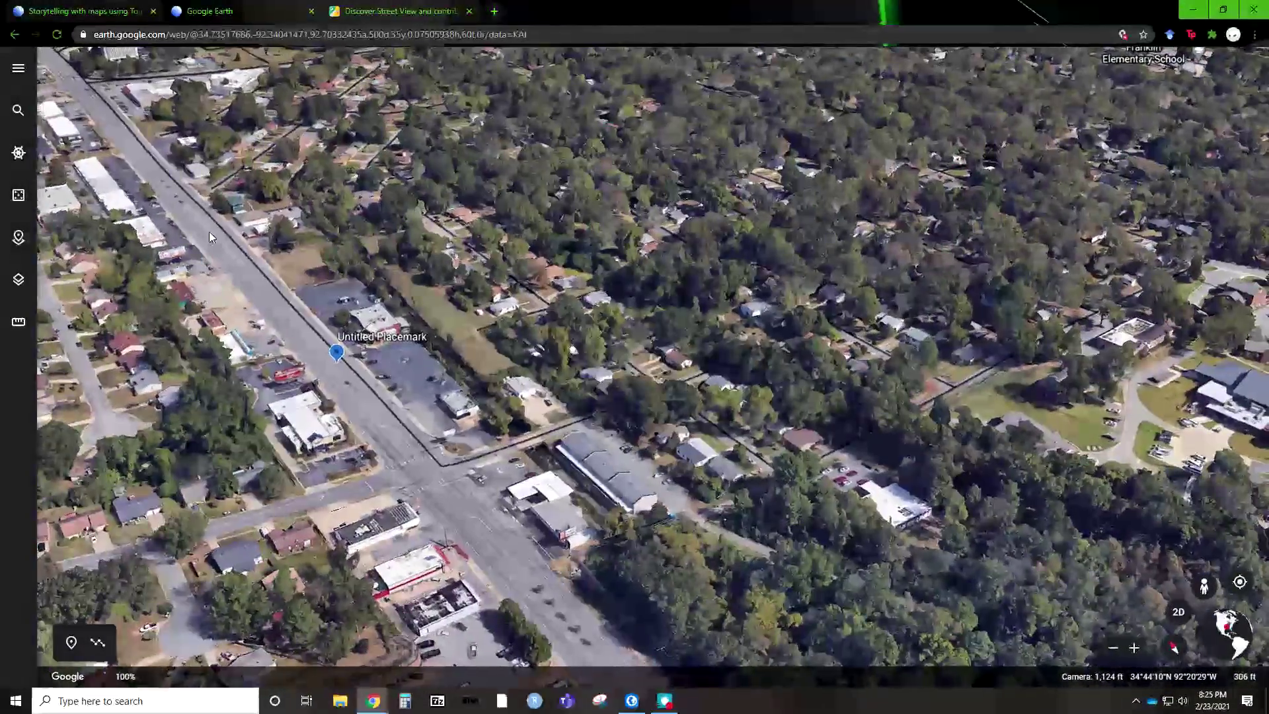
pyautogui.press('Up')
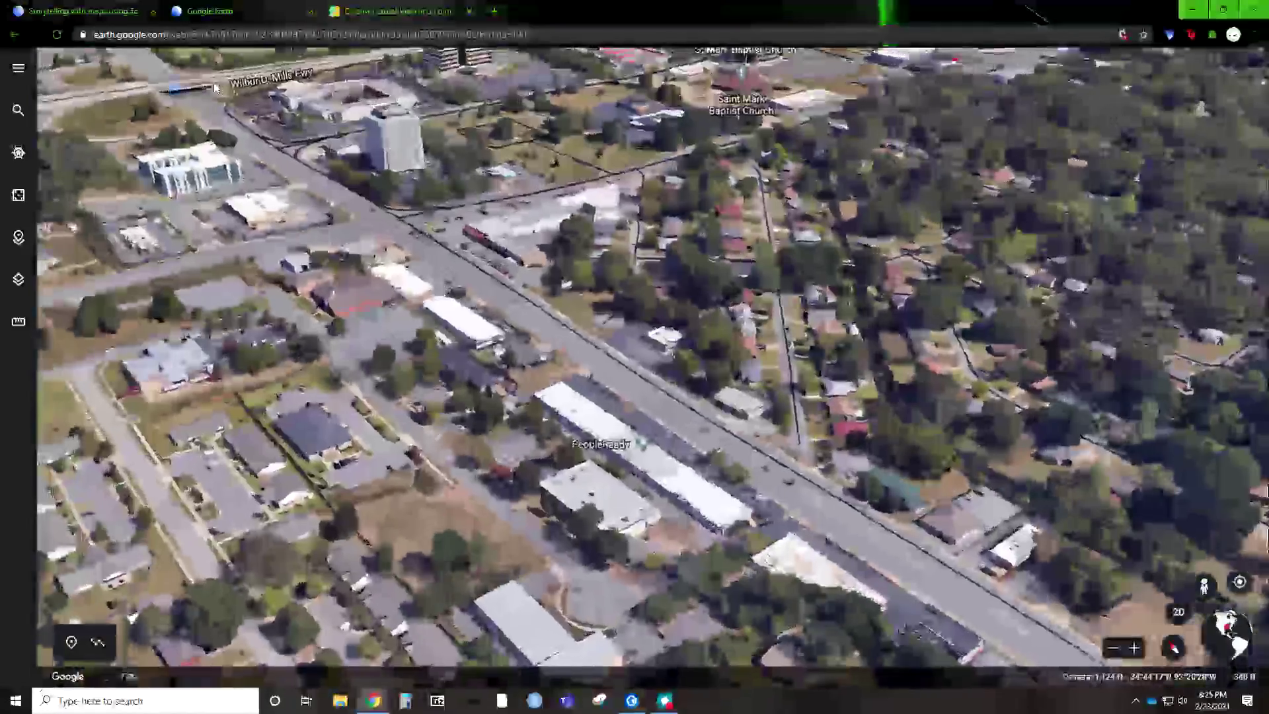
pyautogui.moveTo(215, 88); pyautogui.dragTo(377, 527)
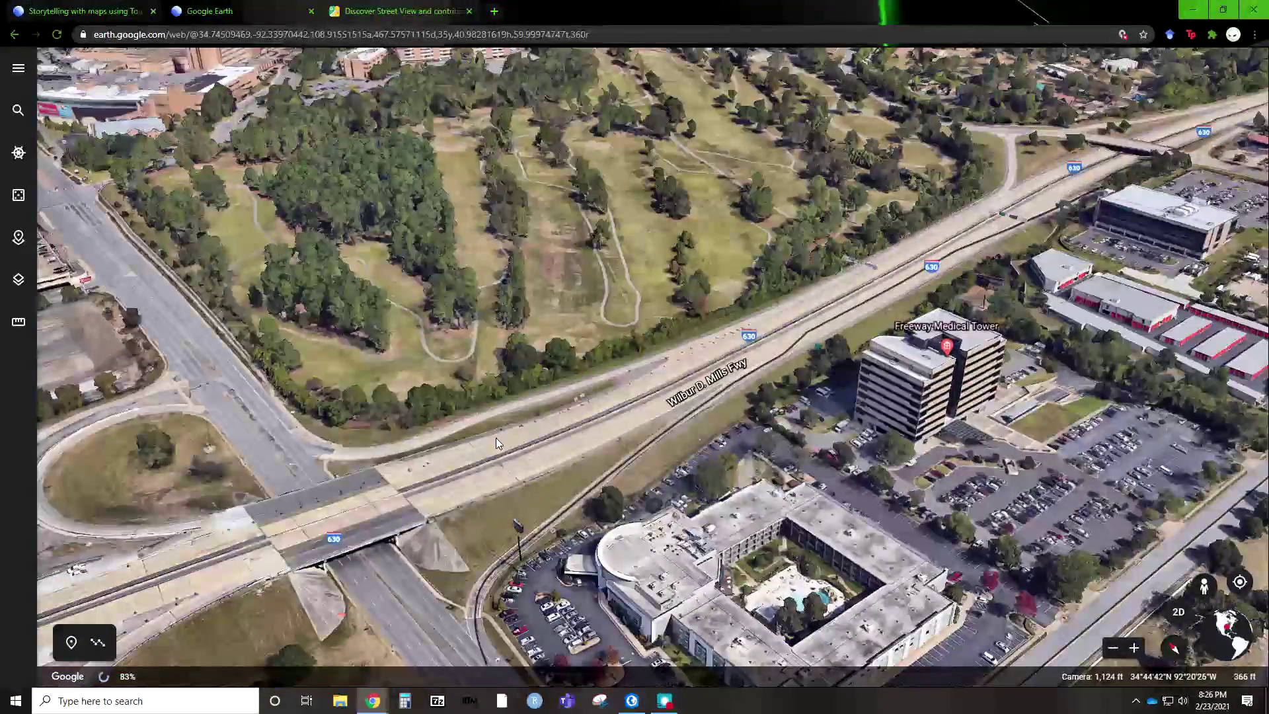
pyautogui.press('Down')
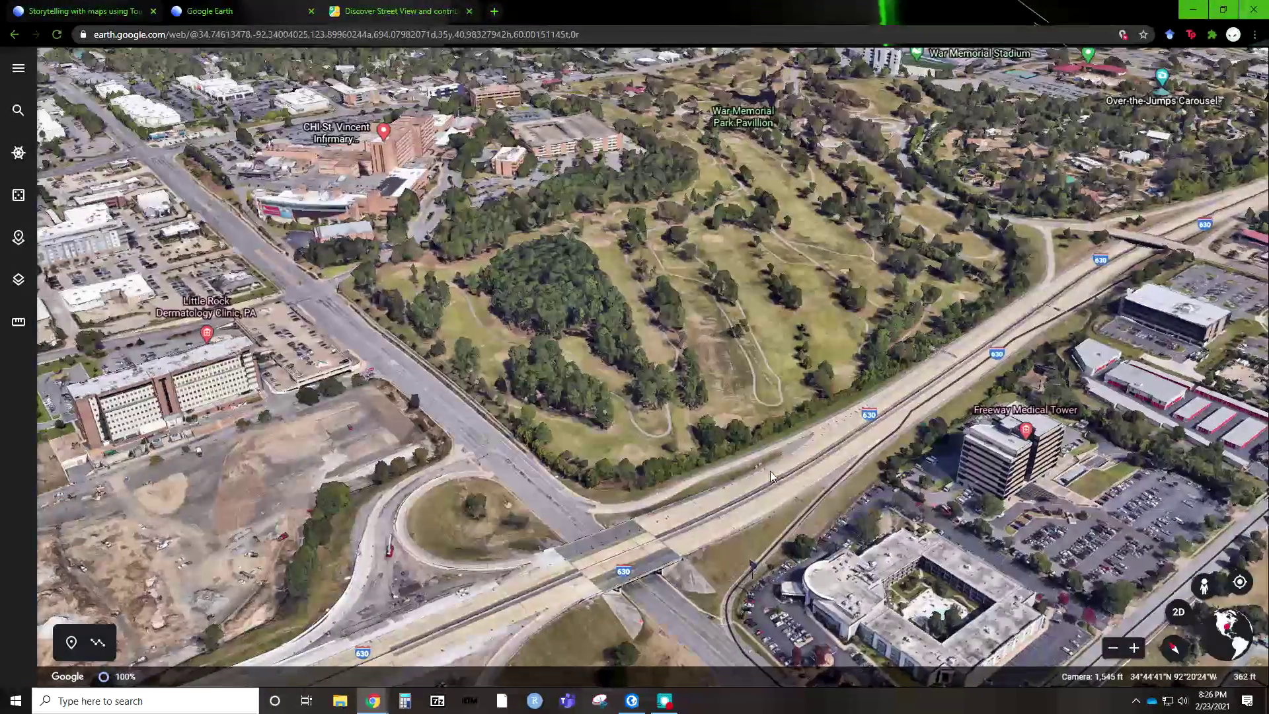
pyautogui.press('Down')
pyautogui.press('Down')
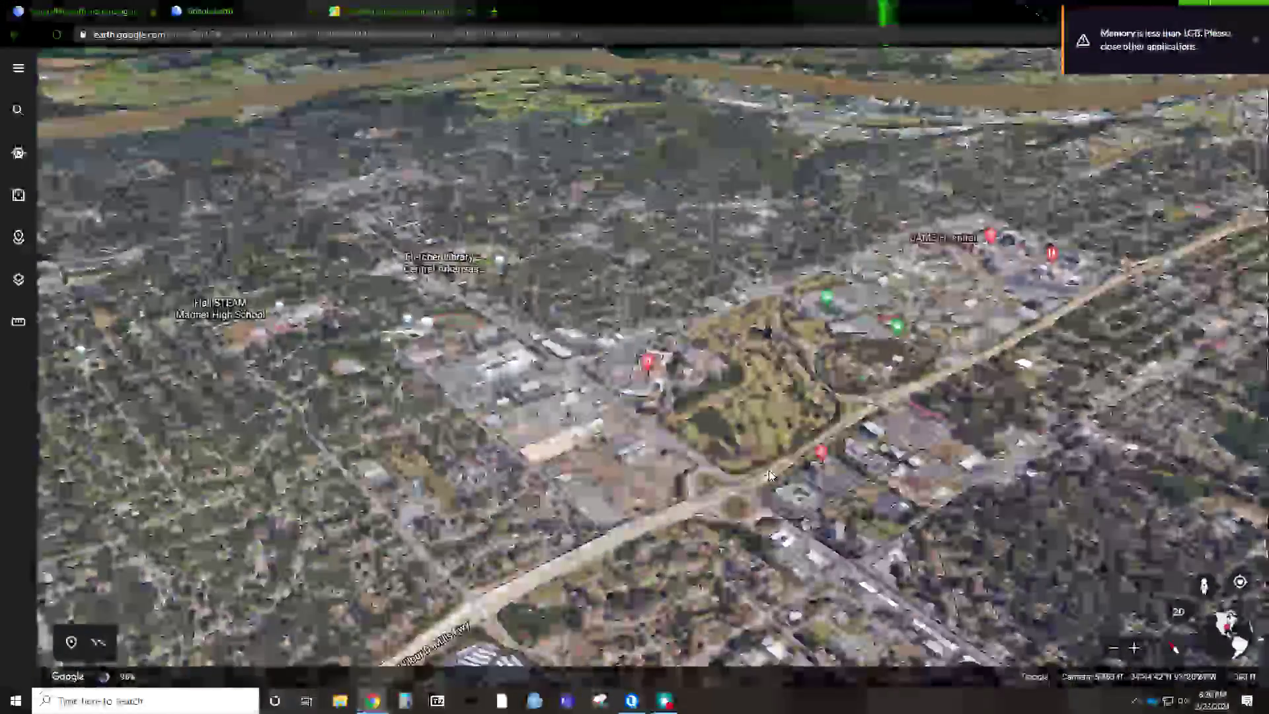
# Step: Follow the Wilbur D. Mills Fwy west to the Kanis Park area in the 3D view
pyautogui.press('Left')
pyautogui.press('Left')
pyautogui.press('Left')
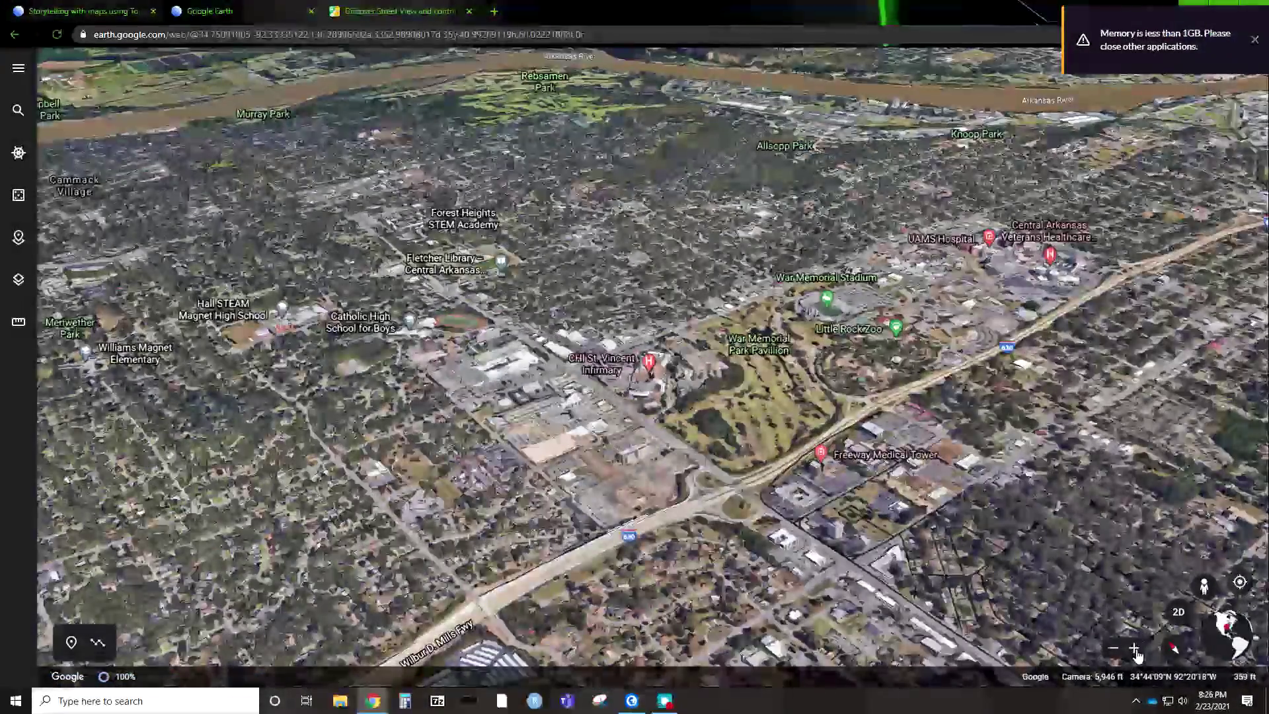
pyautogui.press('Left')
pyautogui.press('Left')
pyautogui.press('Left')
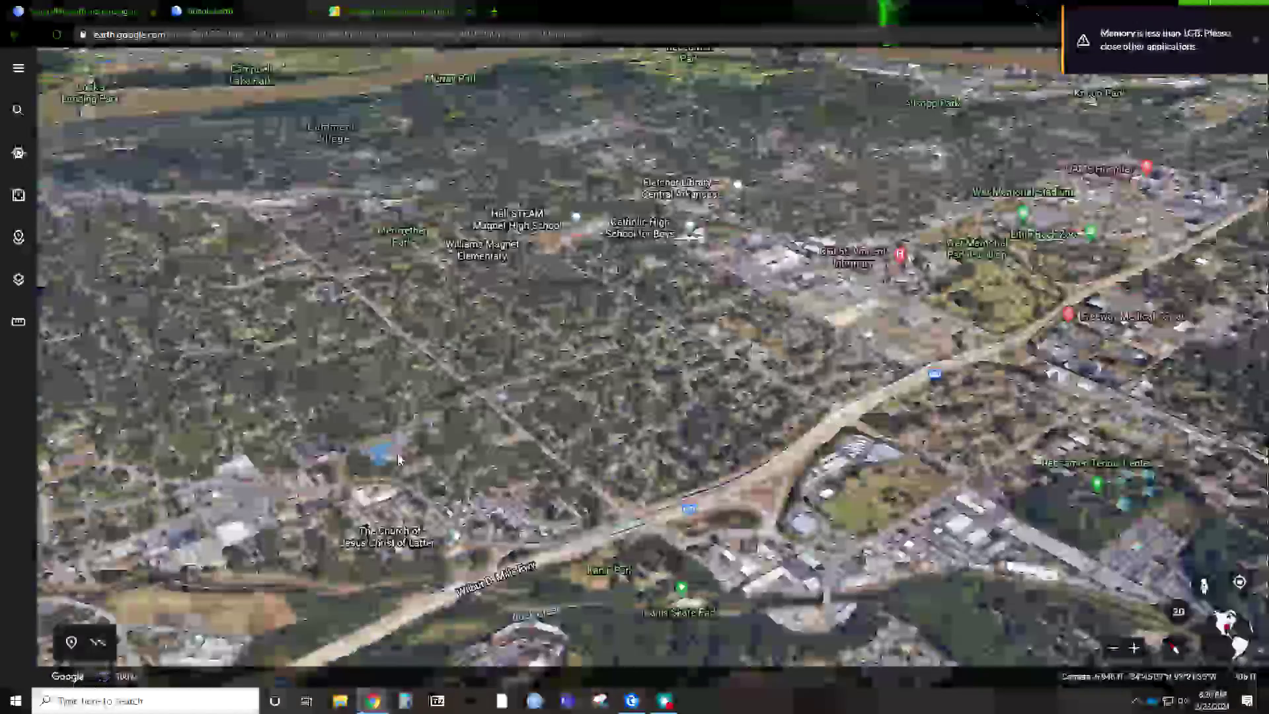
# Step: Follow the freeway east in the 3D view and center downtown Little Rock beside the Arkansas River
pyautogui.press('Right')
pyautogui.press('Up')
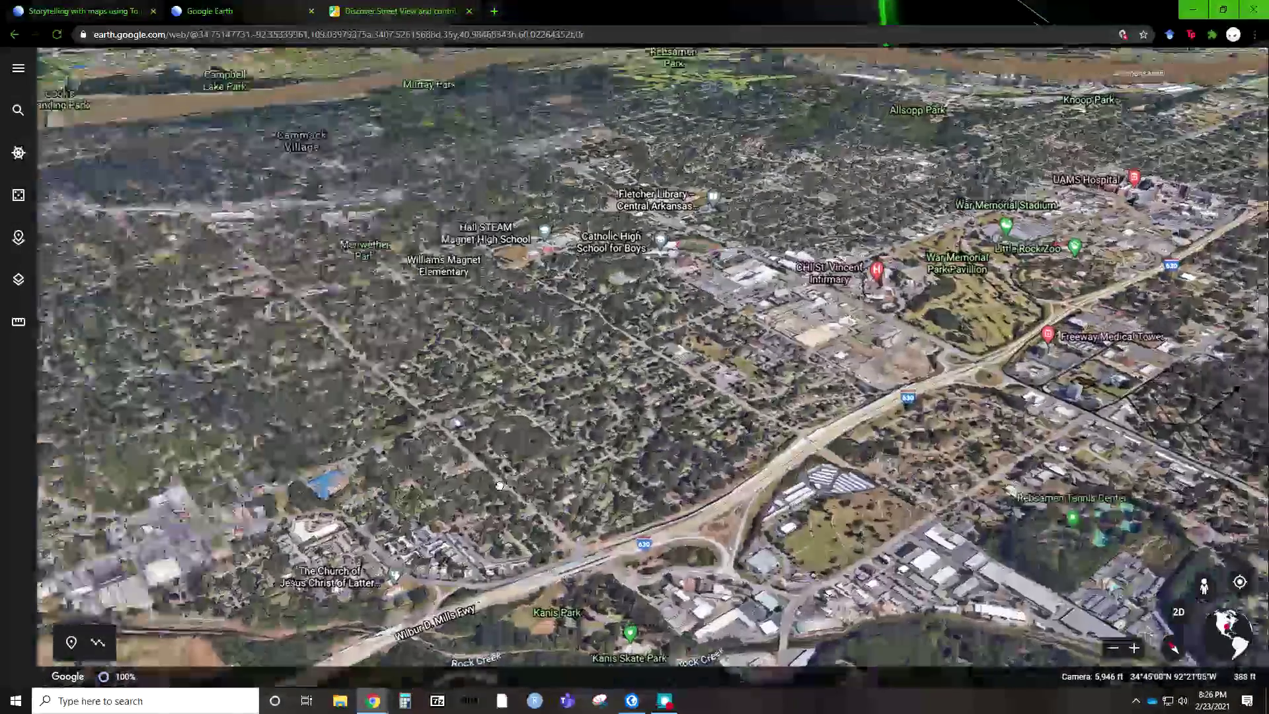
pyautogui.press('Right')
pyautogui.press('Up')
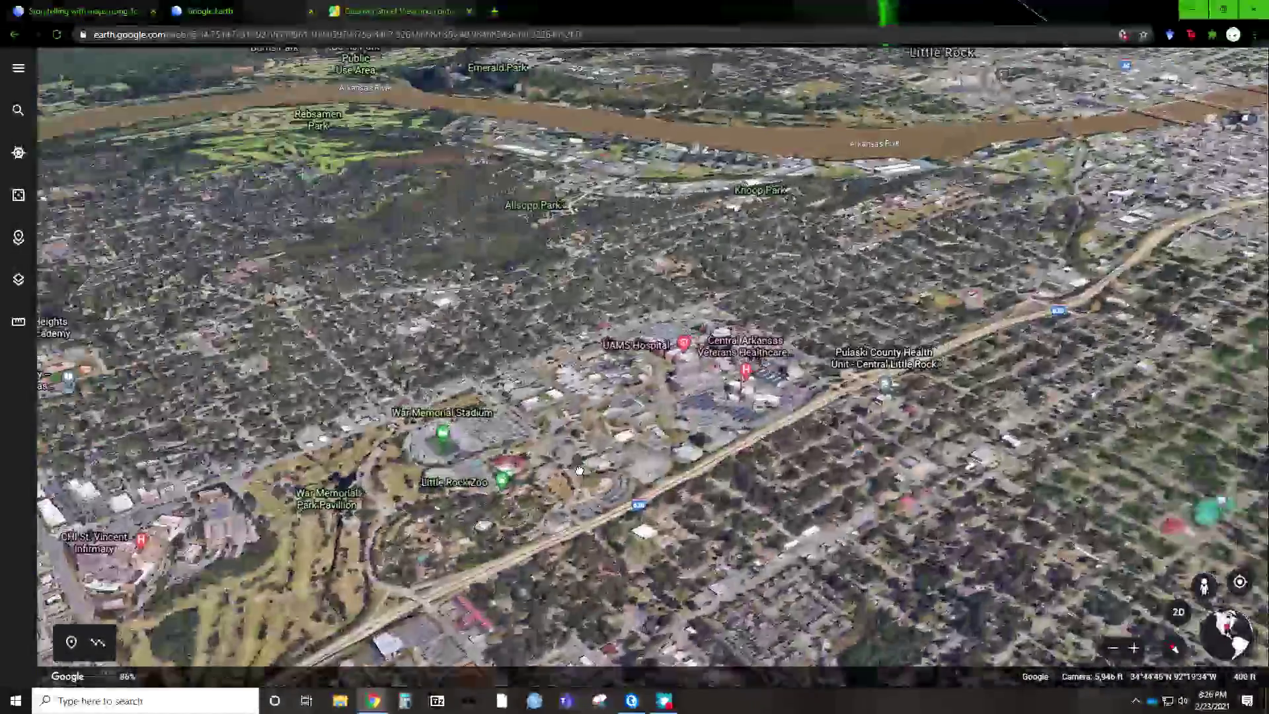
pyautogui.press('Right')
pyautogui.press('Up')
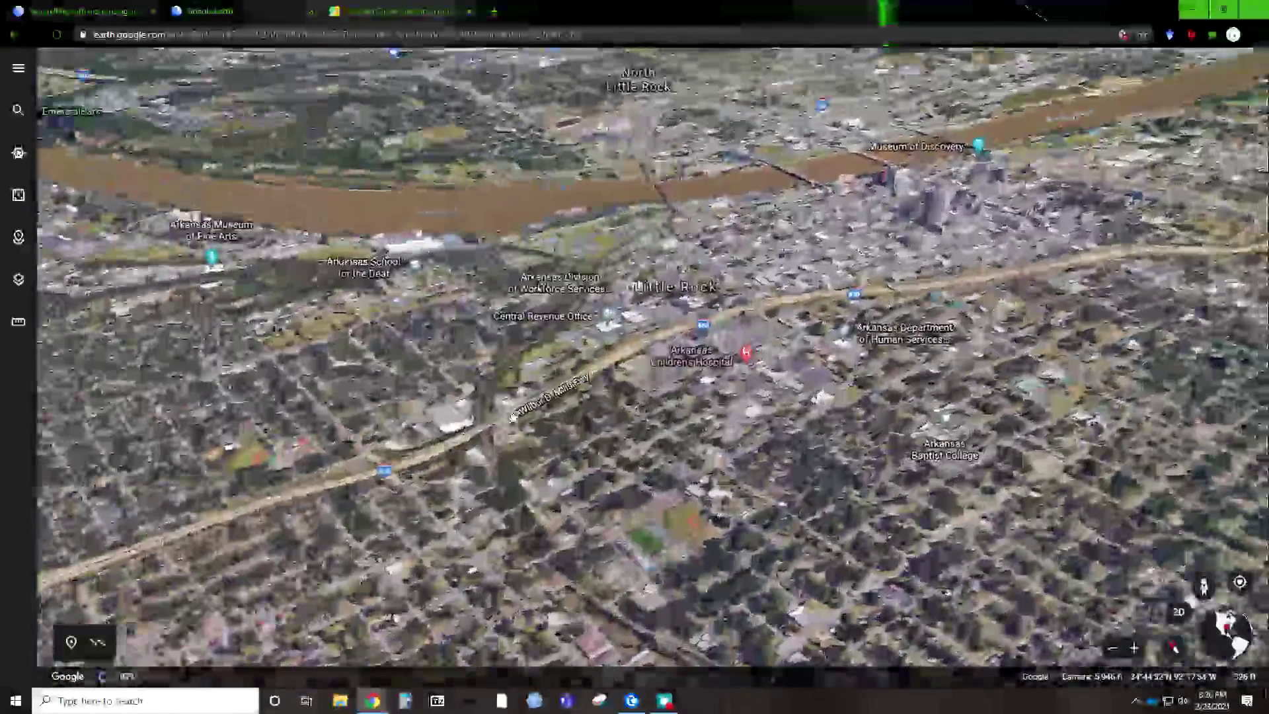
pyautogui.press('Right')
pyautogui.press('Up')
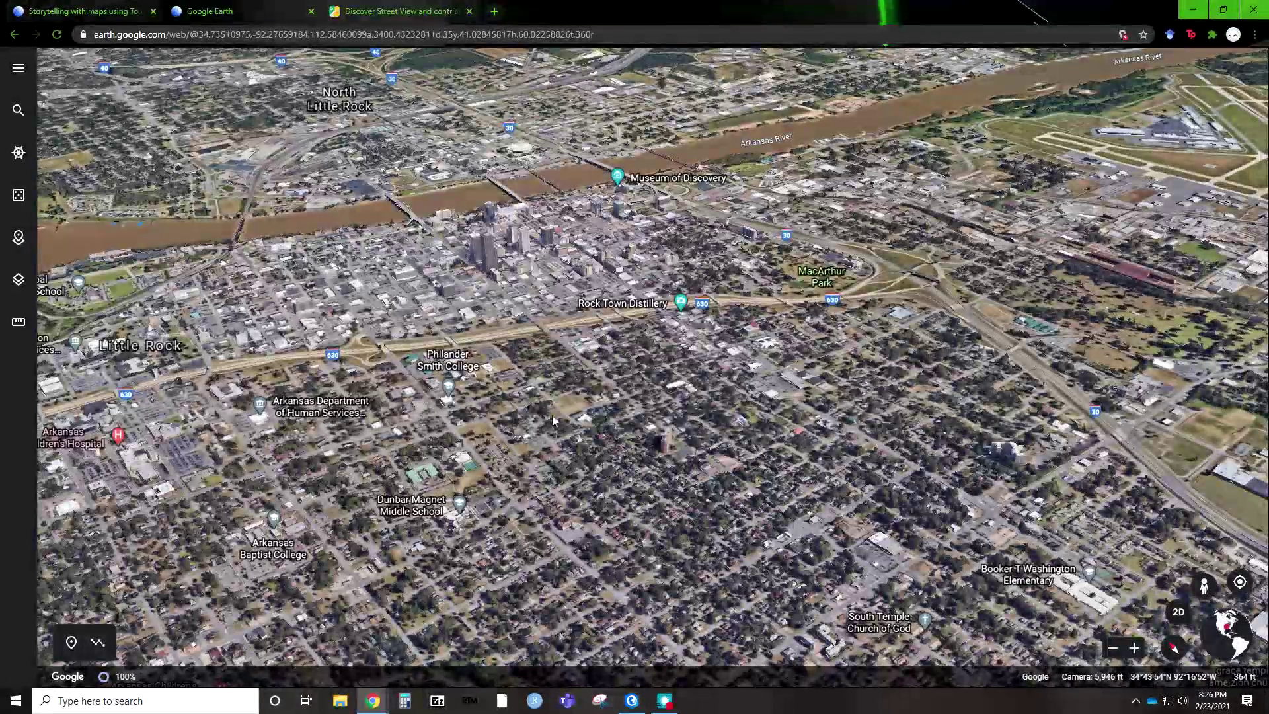
pyautogui.moveTo(553, 421); pyautogui.dragTo(879, 606)
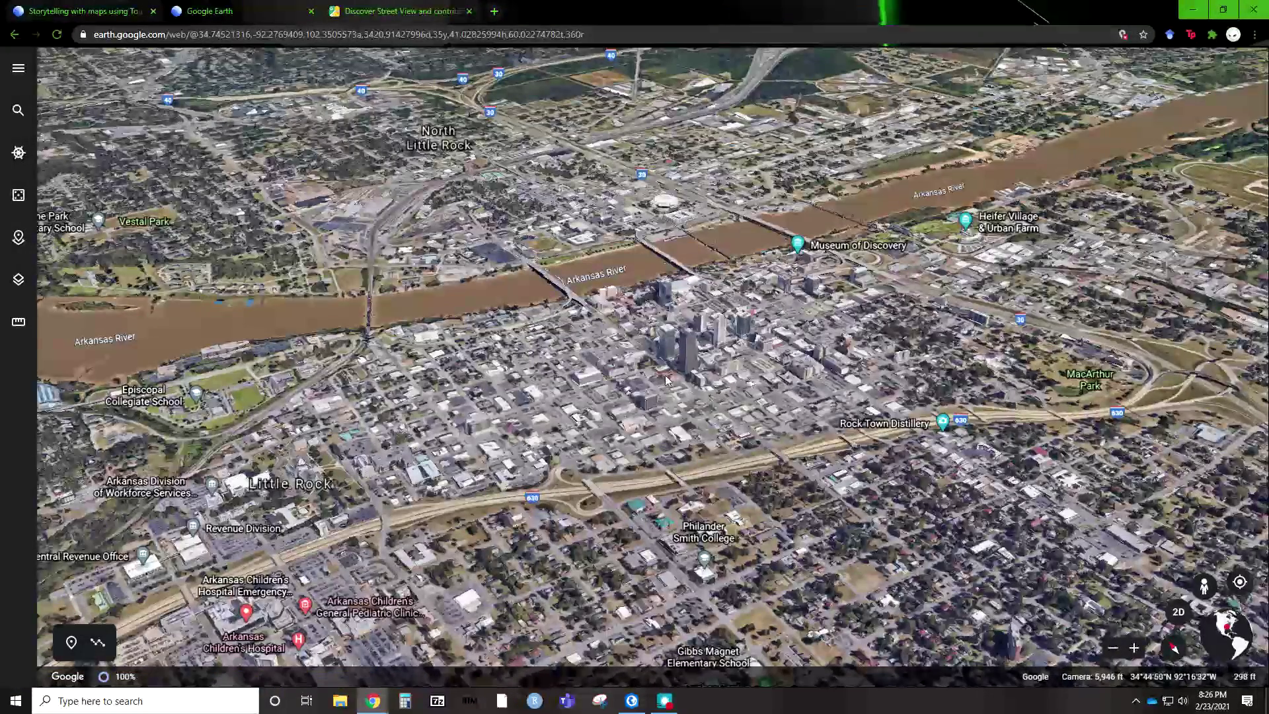
# Step: Follow the Arkansas River west from downtown Little Rock to the Rebsamen Park and Murray Park area in the 3D view
pyautogui.moveTo(440, 358); pyautogui.dragTo(593, 405)
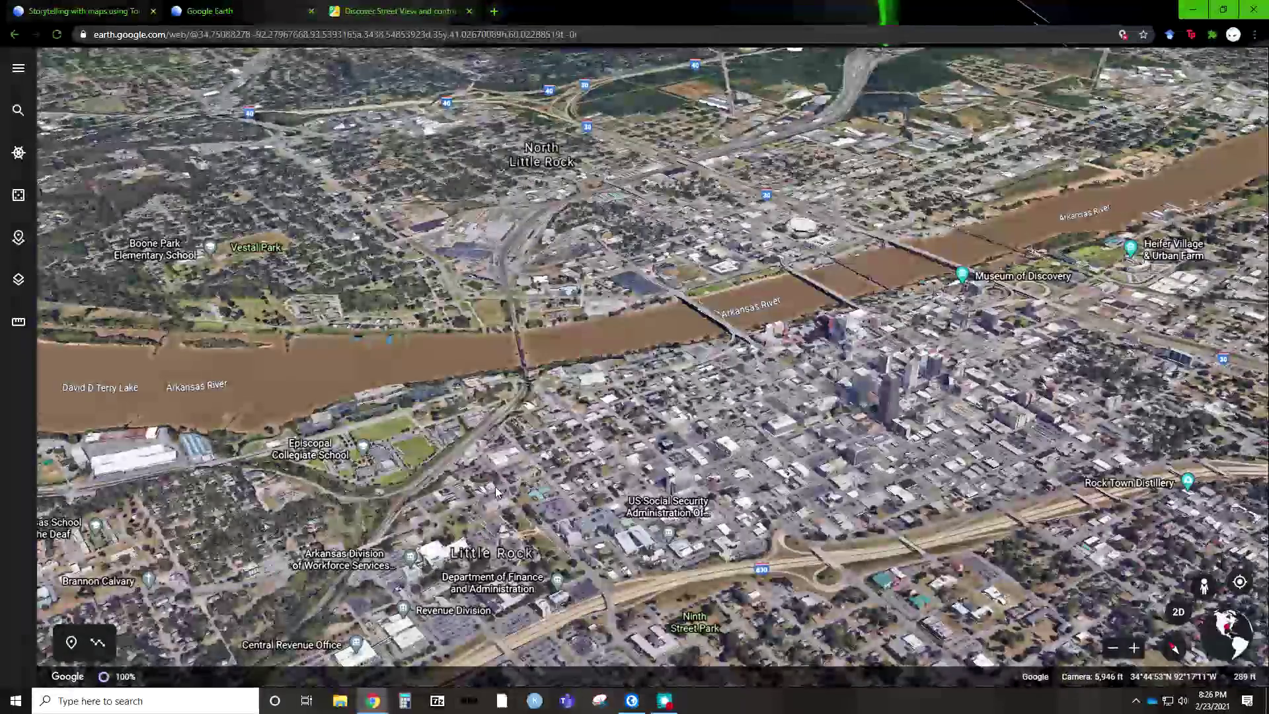
pyautogui.moveTo(421, 498); pyautogui.dragTo(712, 405)
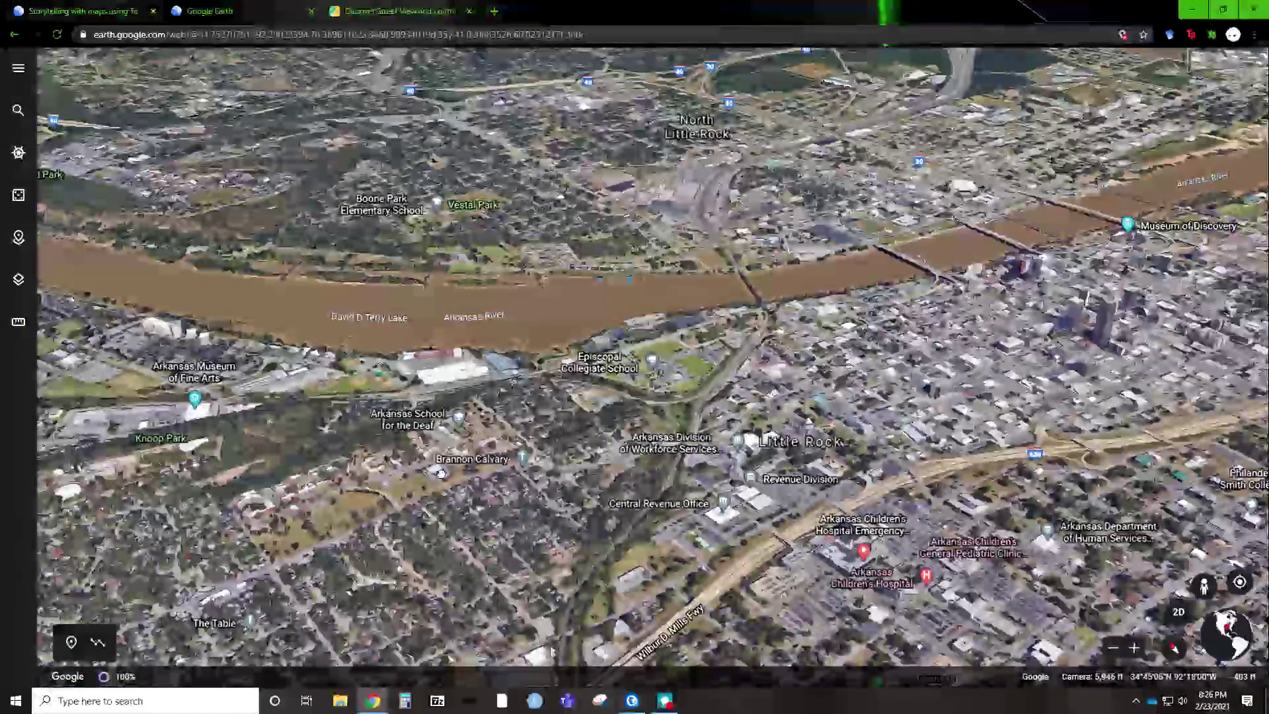
pyautogui.moveTo(476, 472); pyautogui.dragTo(716, 458)
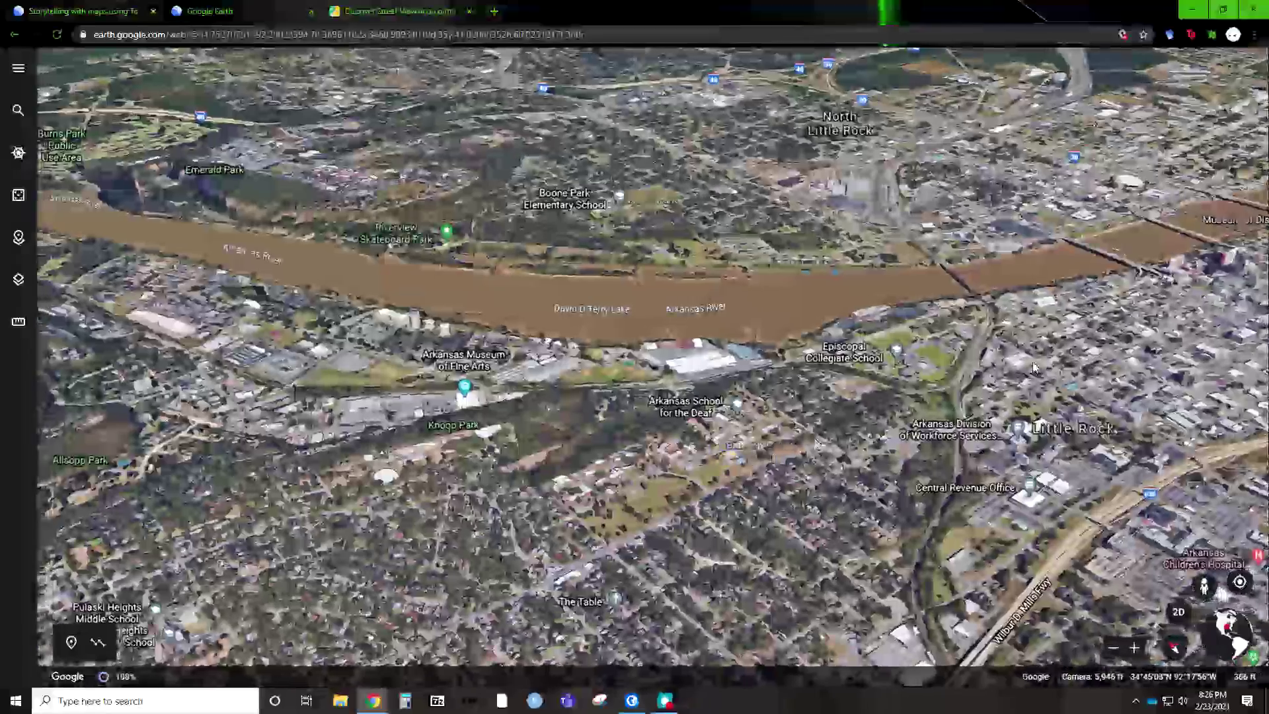
pyautogui.moveTo(383, 427); pyautogui.dragTo(694, 455)
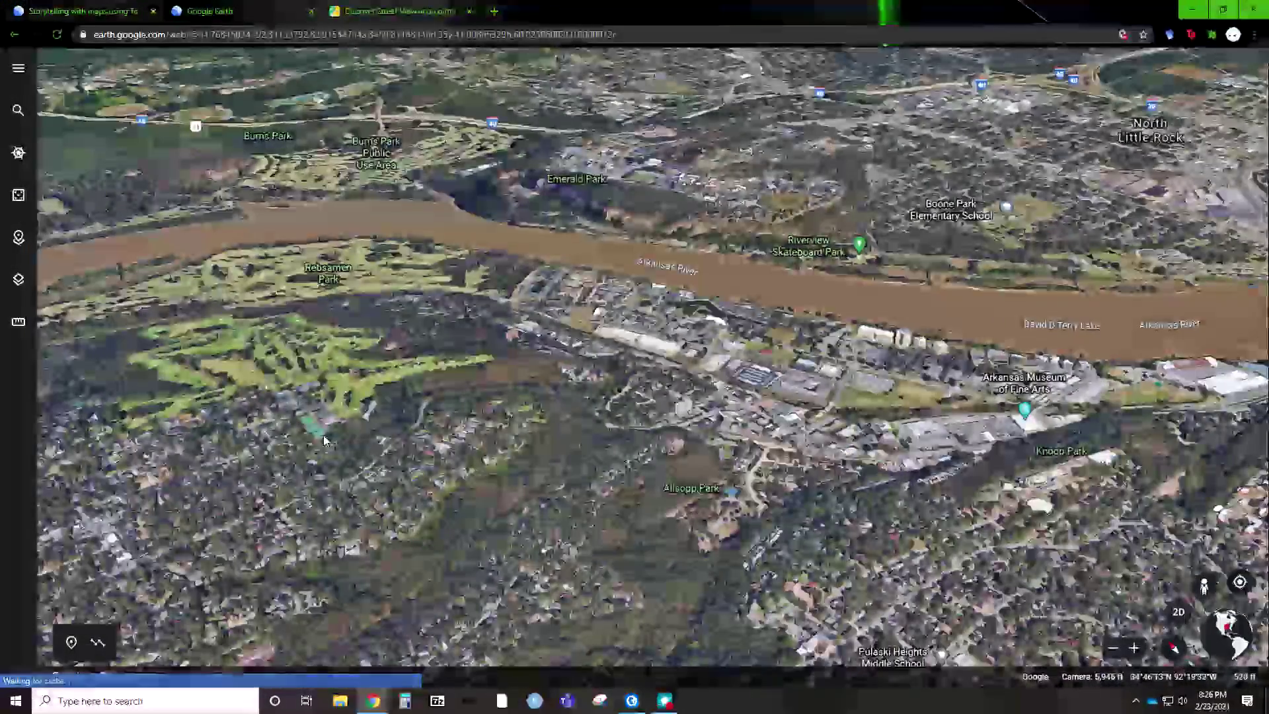
pyautogui.moveTo(405, 456); pyautogui.dragTo(735, 430)
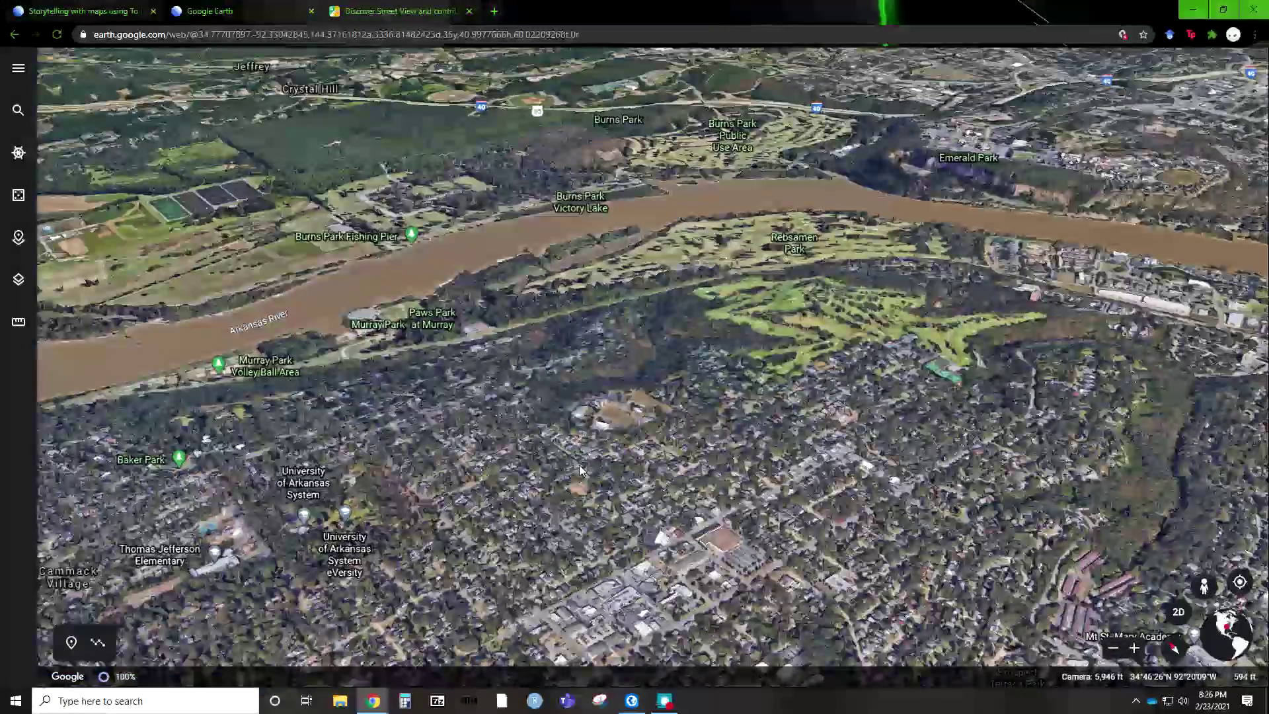
# Step: Widen the 3D view over western Little Rock toward Pinnacle Mountain State Park and reset the orientation to north
pyautogui.scroll(-3, 552, 494)
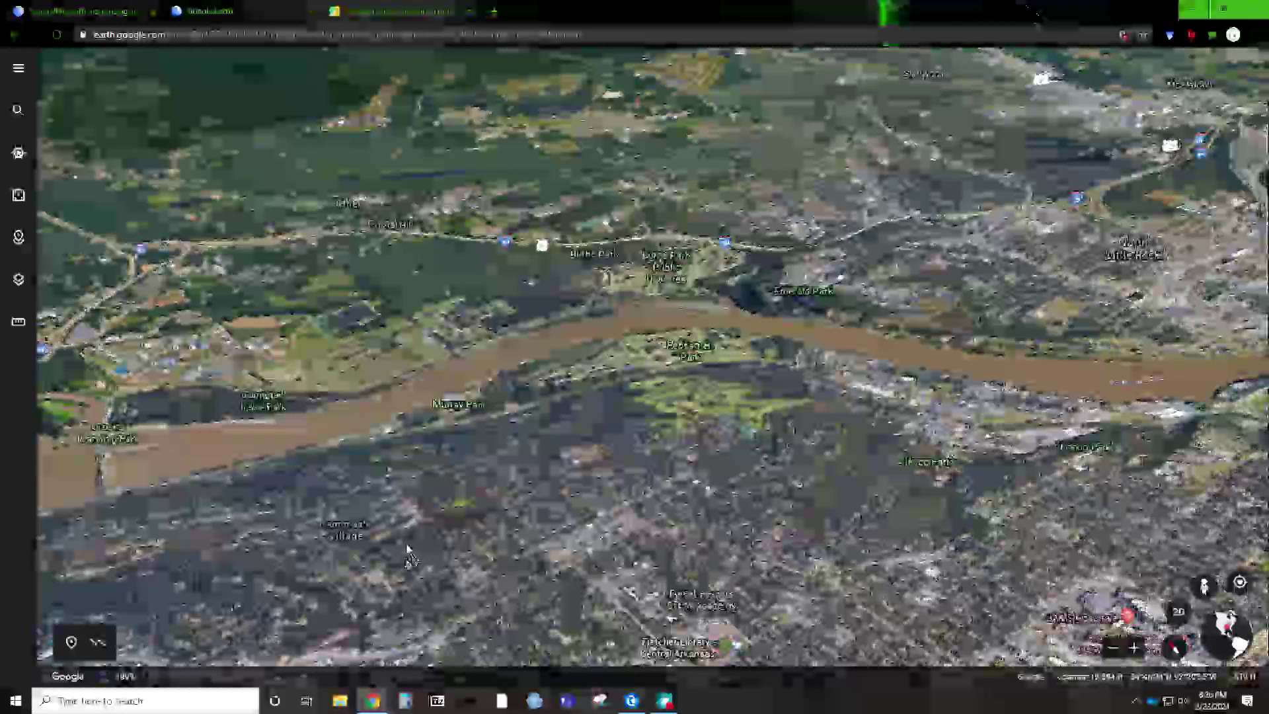
pyautogui.scroll(-3, 390, 456)
pyautogui.moveTo(324, 480); pyautogui.dragTo(441, 289)
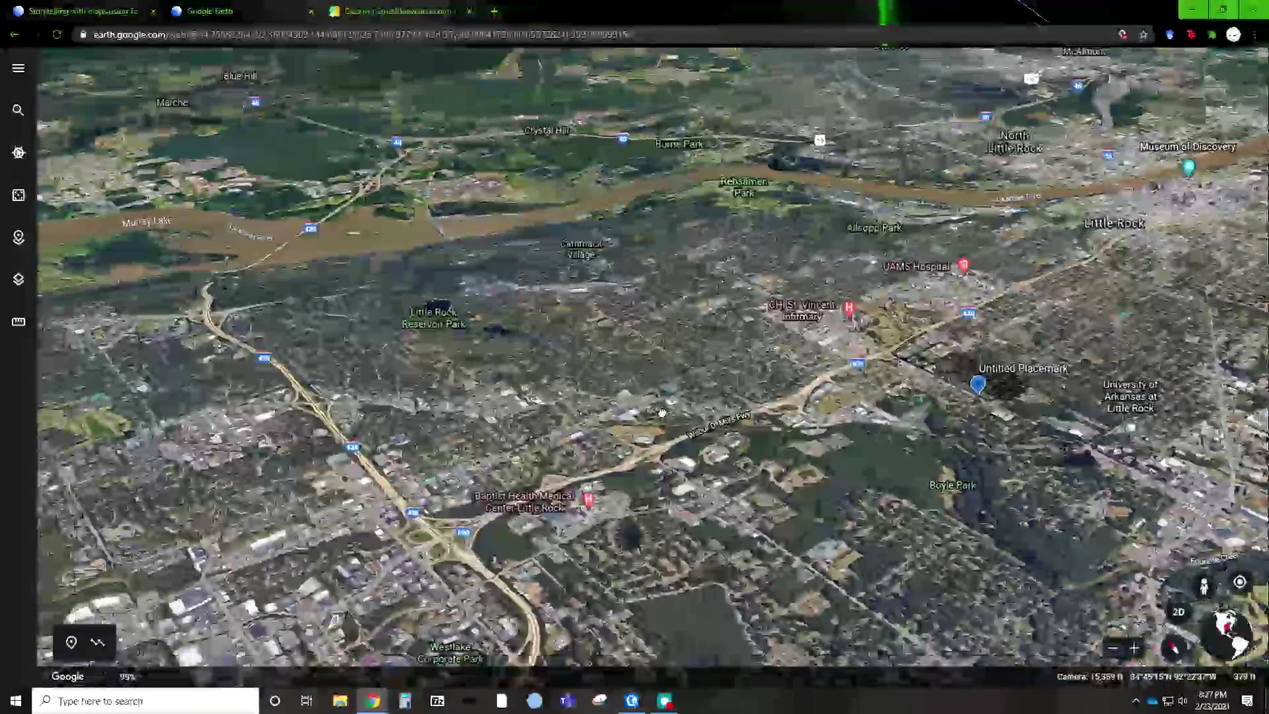
pyautogui.moveTo(585, 444); pyautogui.dragTo(747, 436)
pyautogui.click(1175, 656)
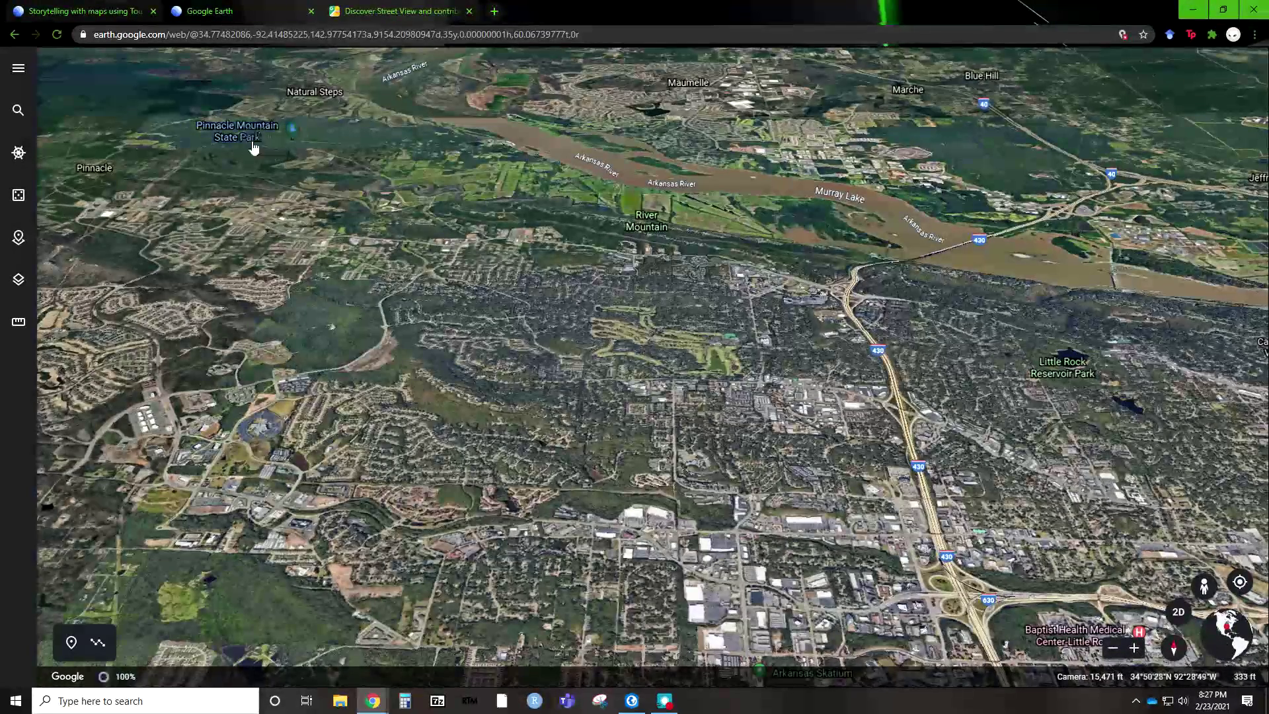
# Step: Return to the imported street lines beside the placemark and examine them up close around Oak Forest Park
pyautogui.scroll(-3, 542, 330)
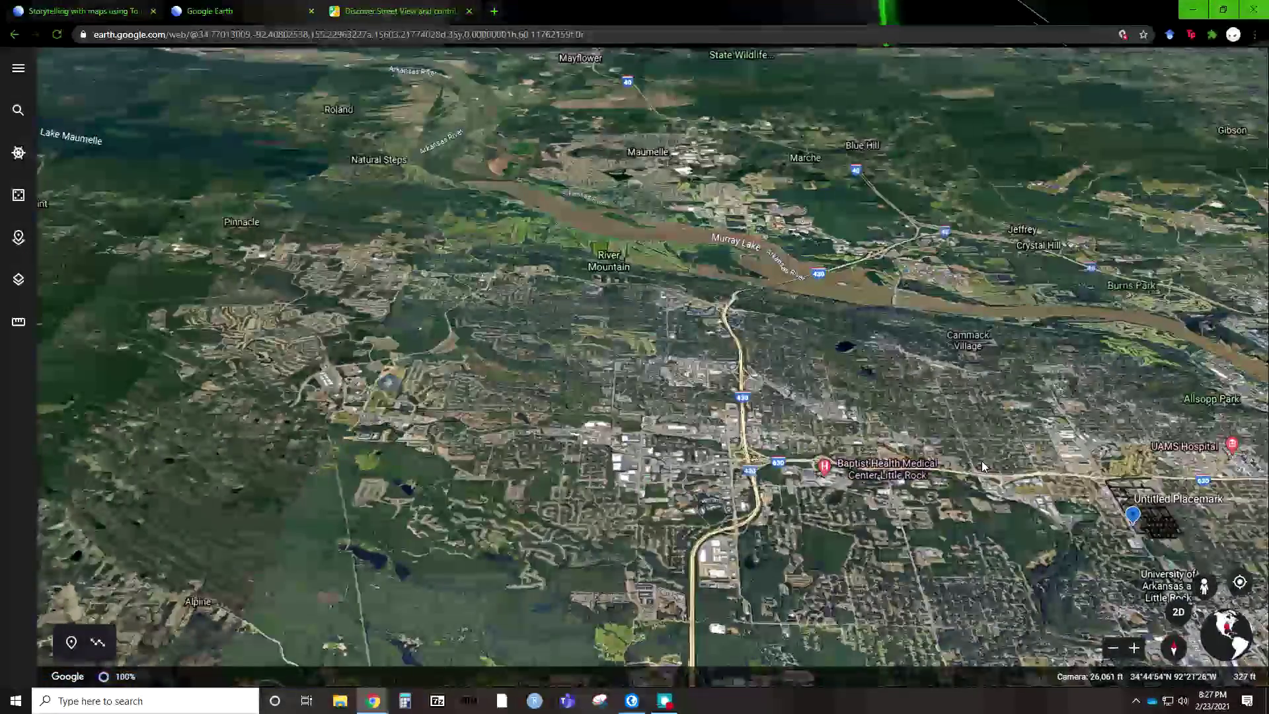
pyautogui.moveTo(981, 462)
pyautogui.mouseDown()
pyautogui.moveTo(906, 359)
pyautogui.moveTo(915, 391)
pyautogui.mouseUp()
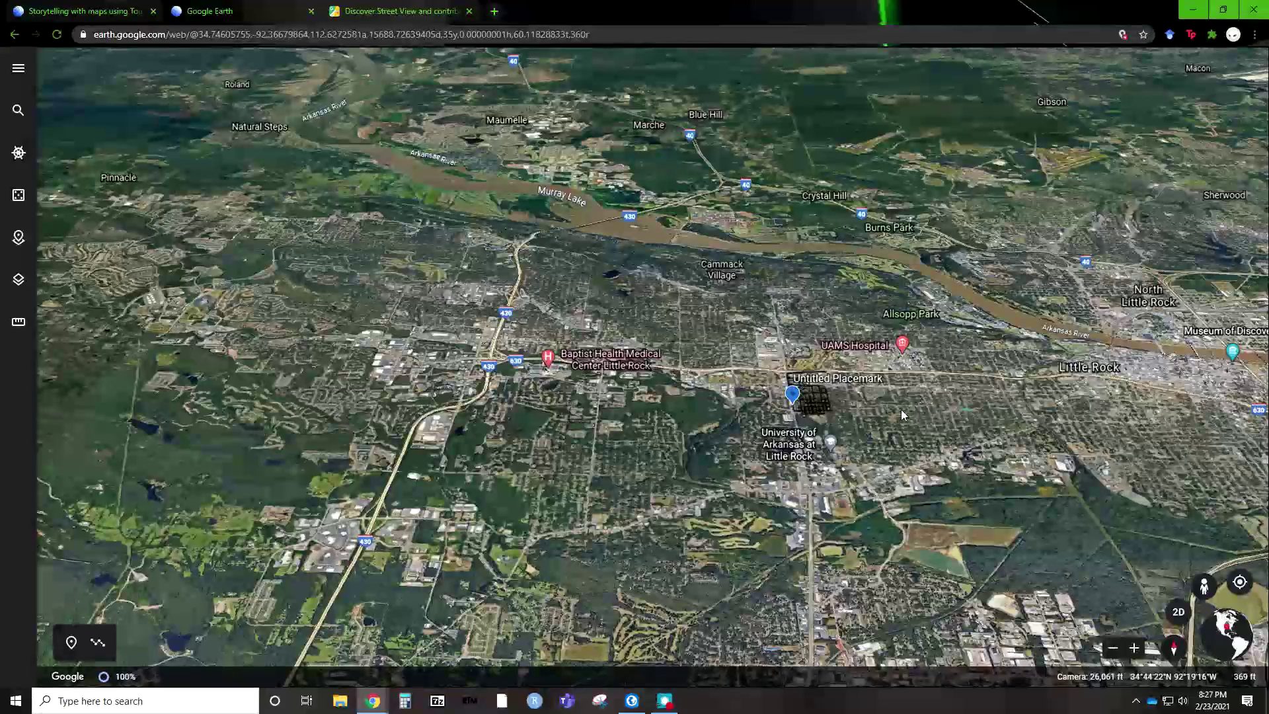
pyautogui.moveTo(880, 405); pyautogui.dragTo(848, 399)
pyautogui.scroll(5, 848, 400)
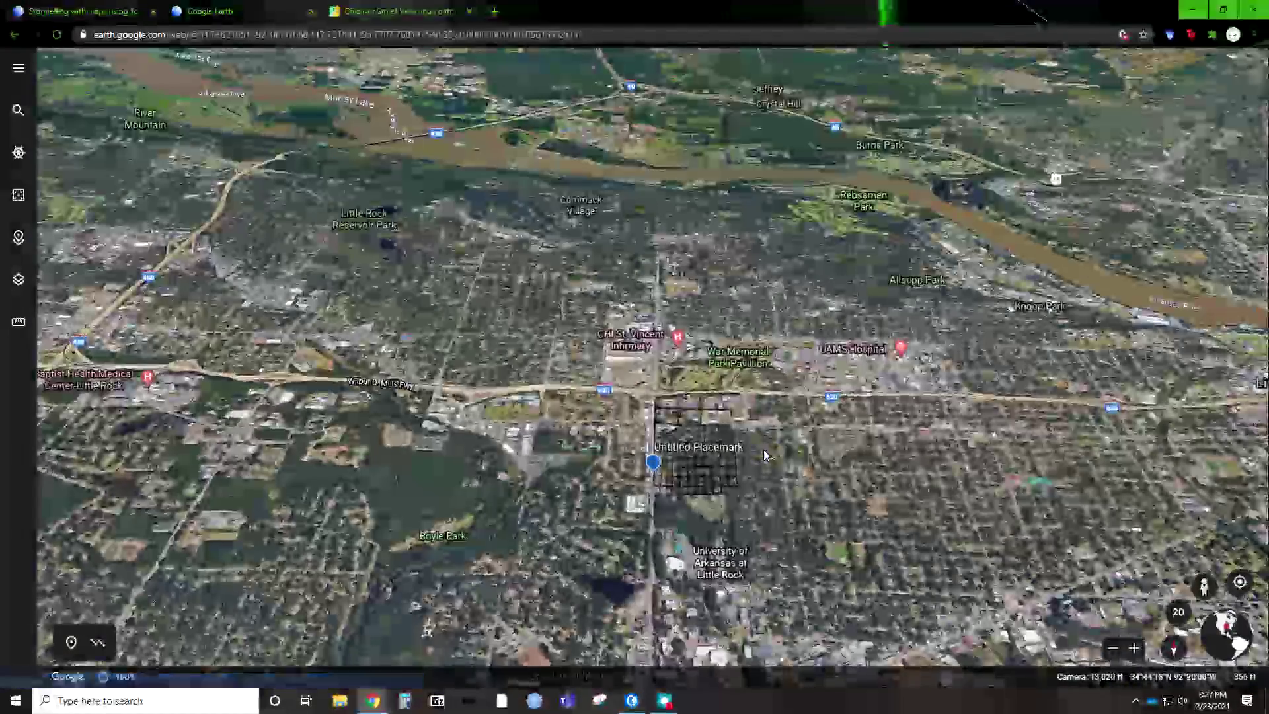
pyautogui.scroll(3, 766, 451)
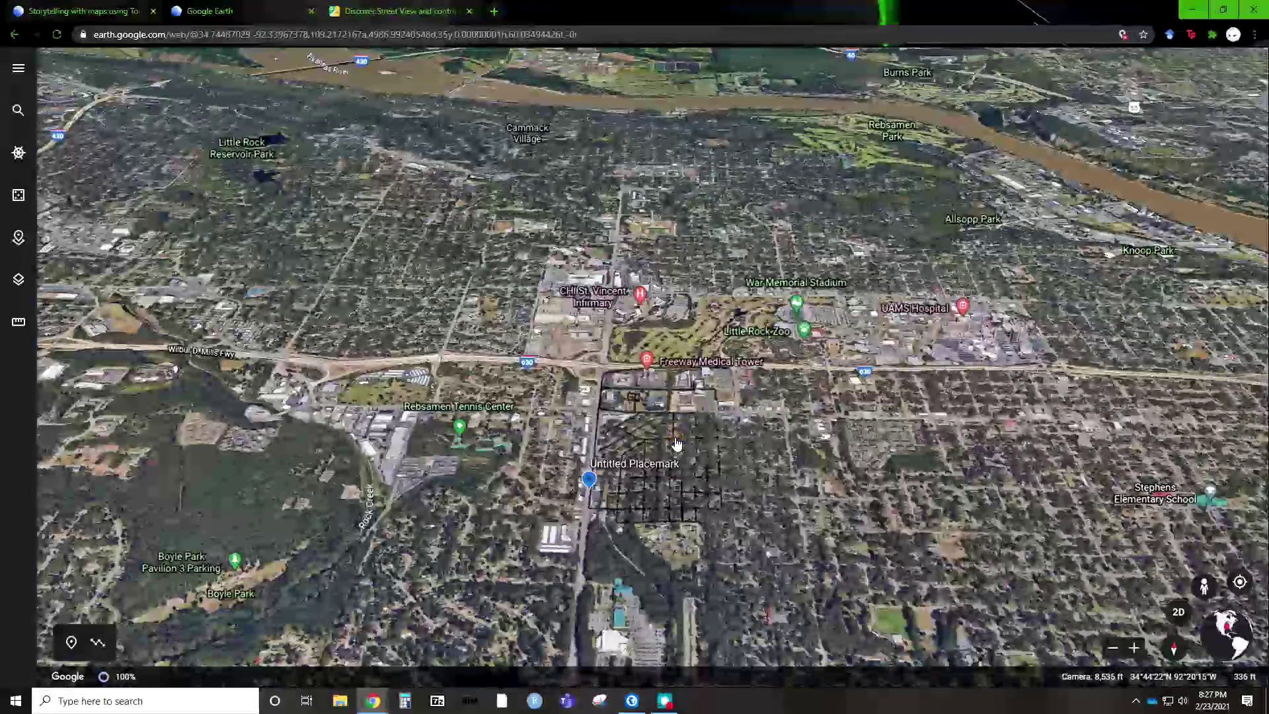
pyautogui.scroll(2, 678, 440)
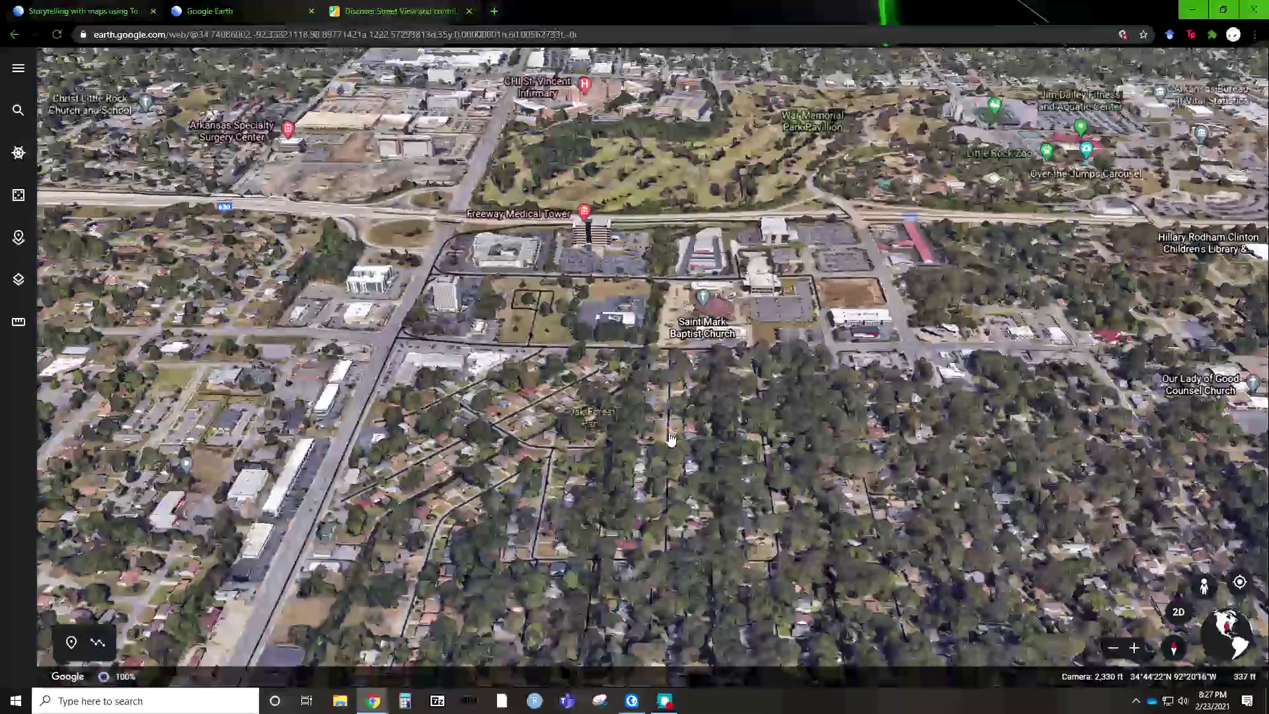
# Step: Review the full attribute table of the imported street line just south of Saint Mark Baptist Church, then close it
pyautogui.click(669, 424)
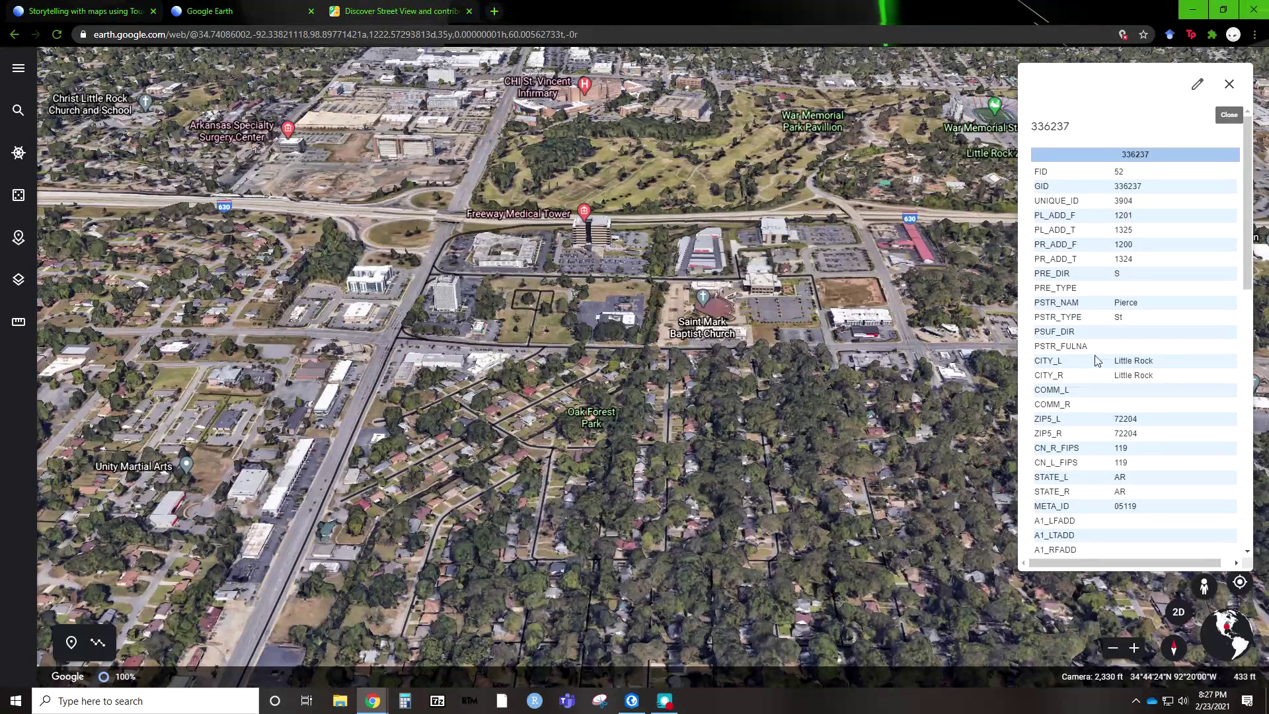
pyautogui.scroll(-10, 1113, 361)
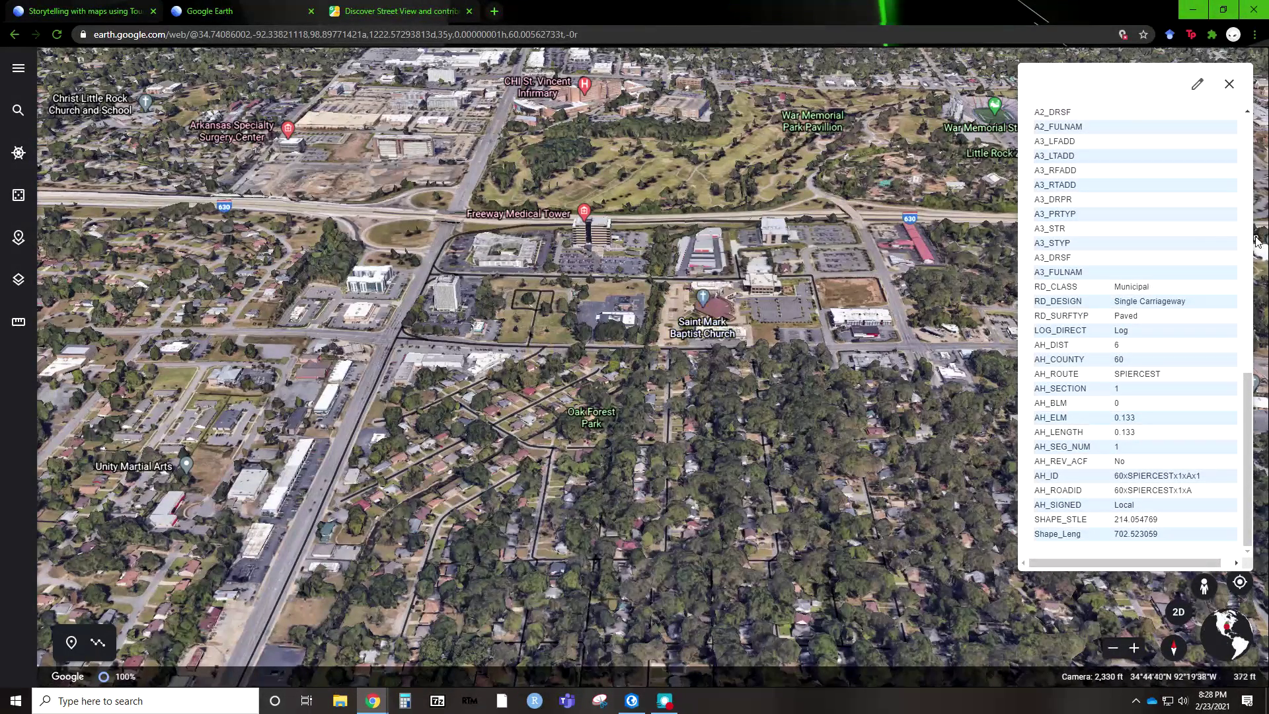
pyautogui.scroll(10, 1094, 334)
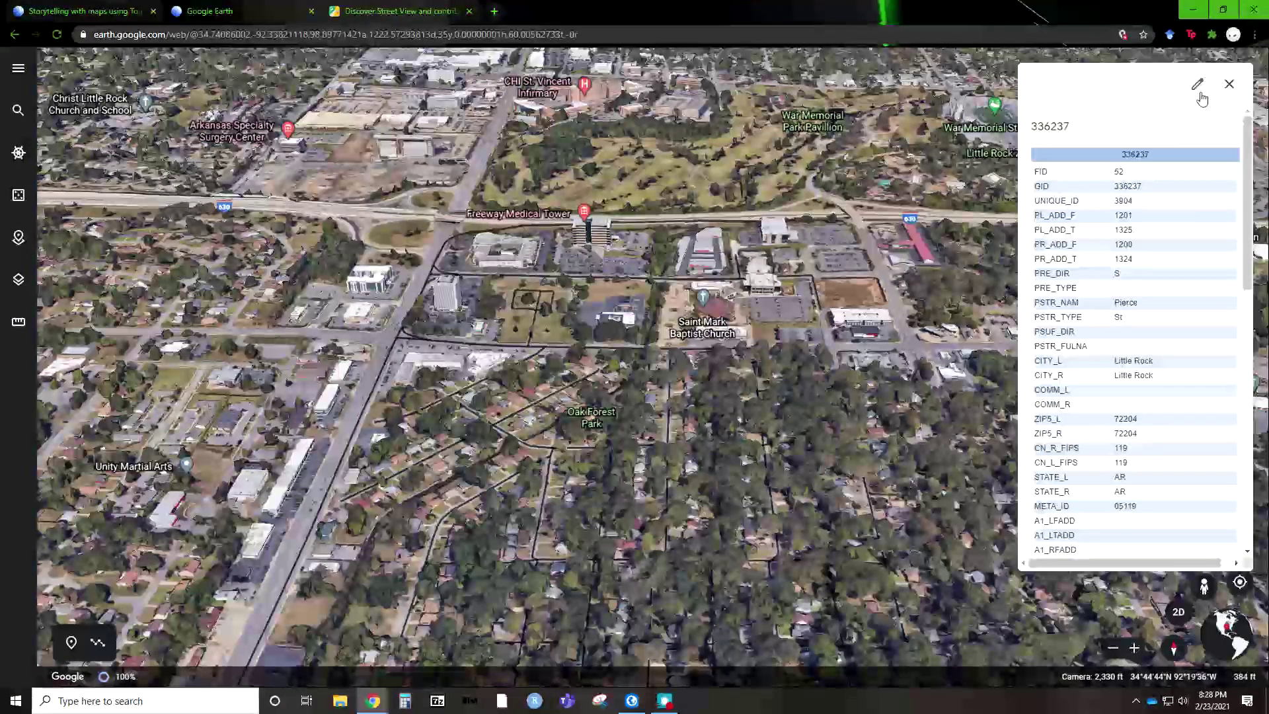
pyautogui.click(1229, 83)
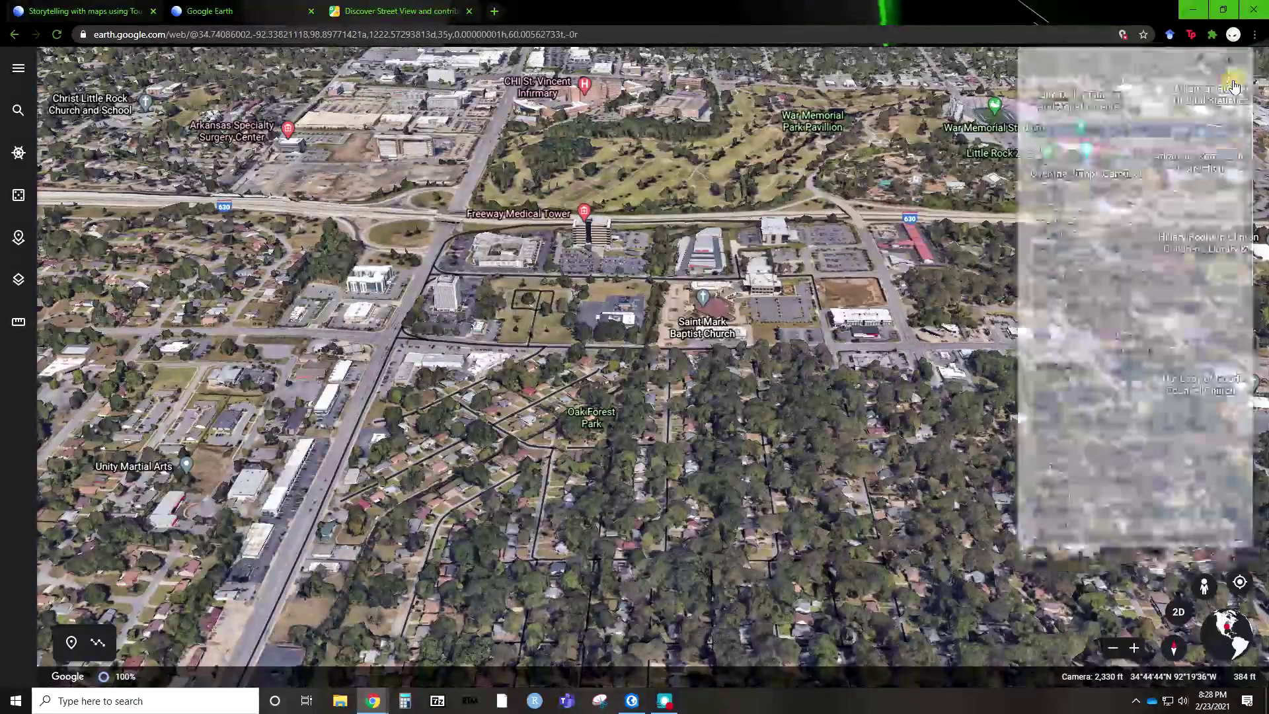
# Step: View the imported street network and placemark in a wide 3D overview of Little Rock and the Arkansas River
pyautogui.scroll(-5, 676, 362)
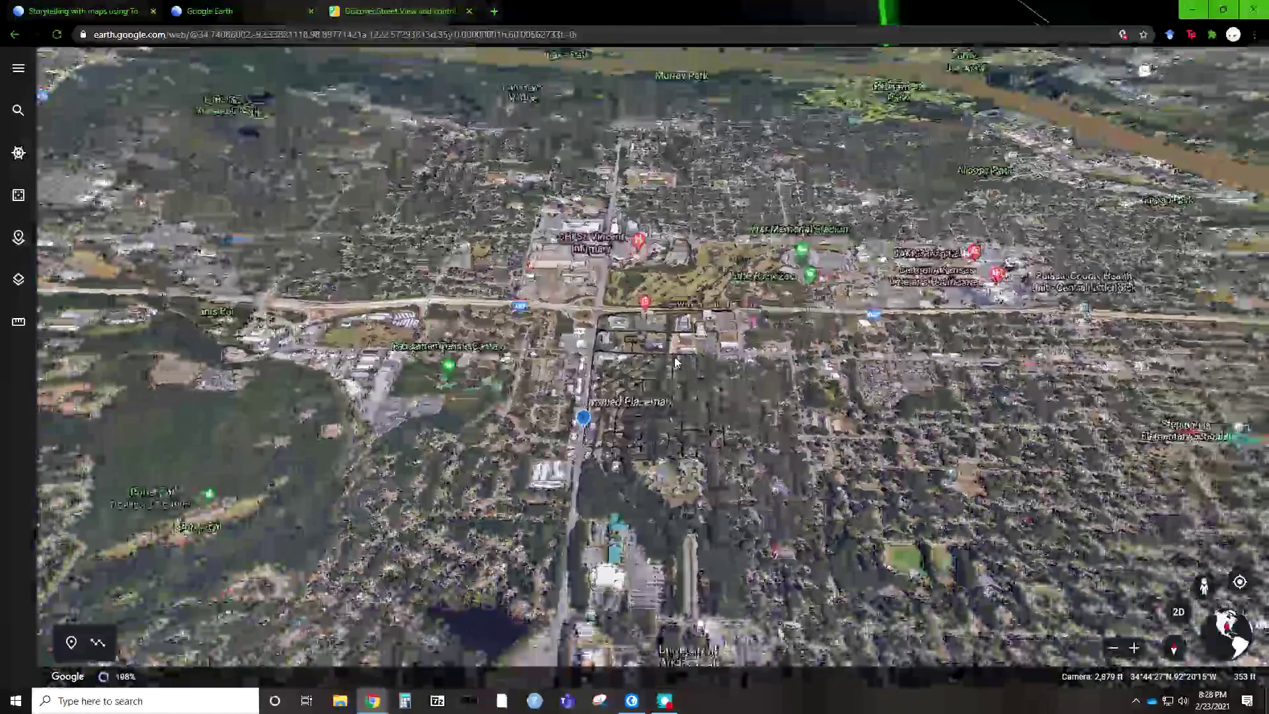
pyautogui.scroll(-8, 675, 362)
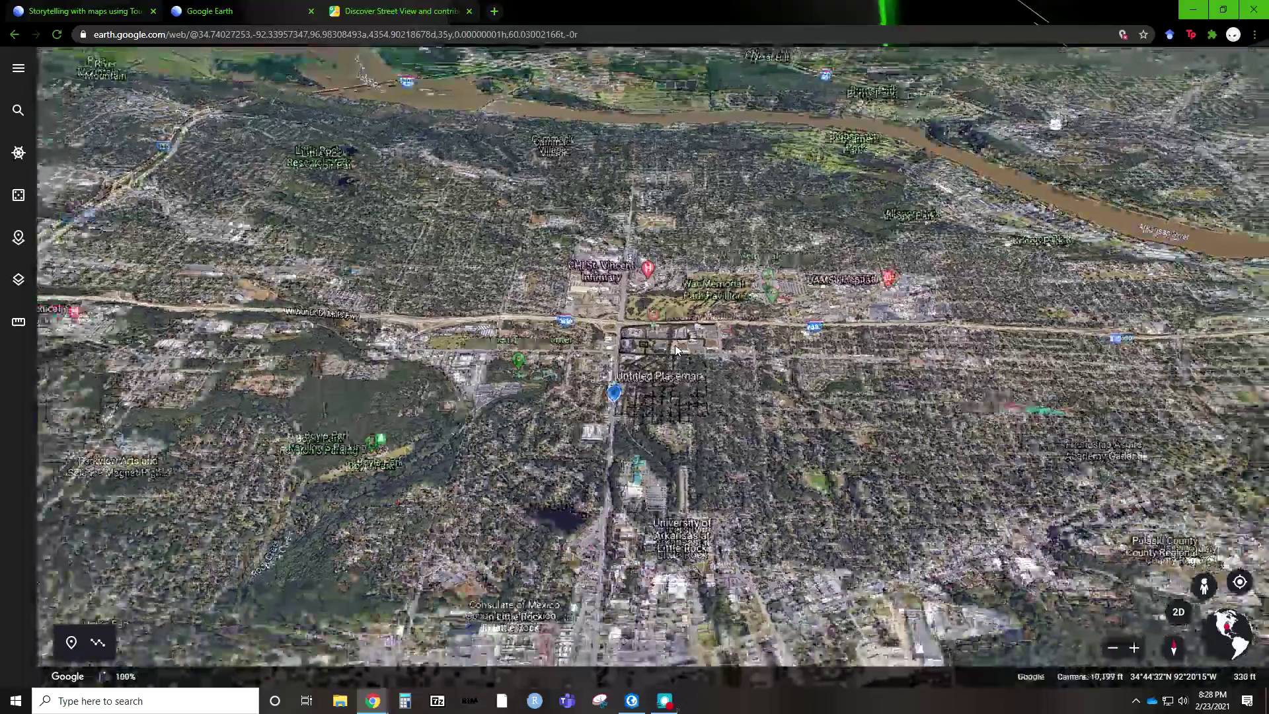
pyautogui.scroll(-3, 677, 357)
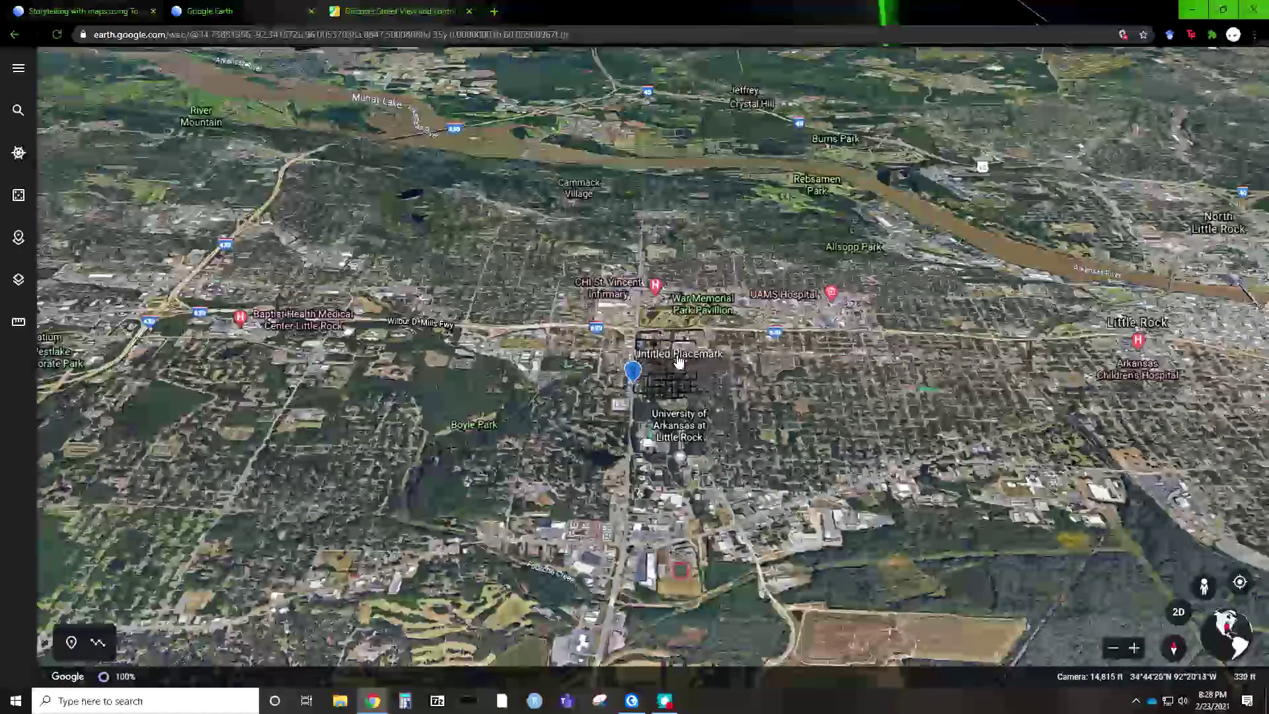
pyautogui.scroll(-4, 677, 363)
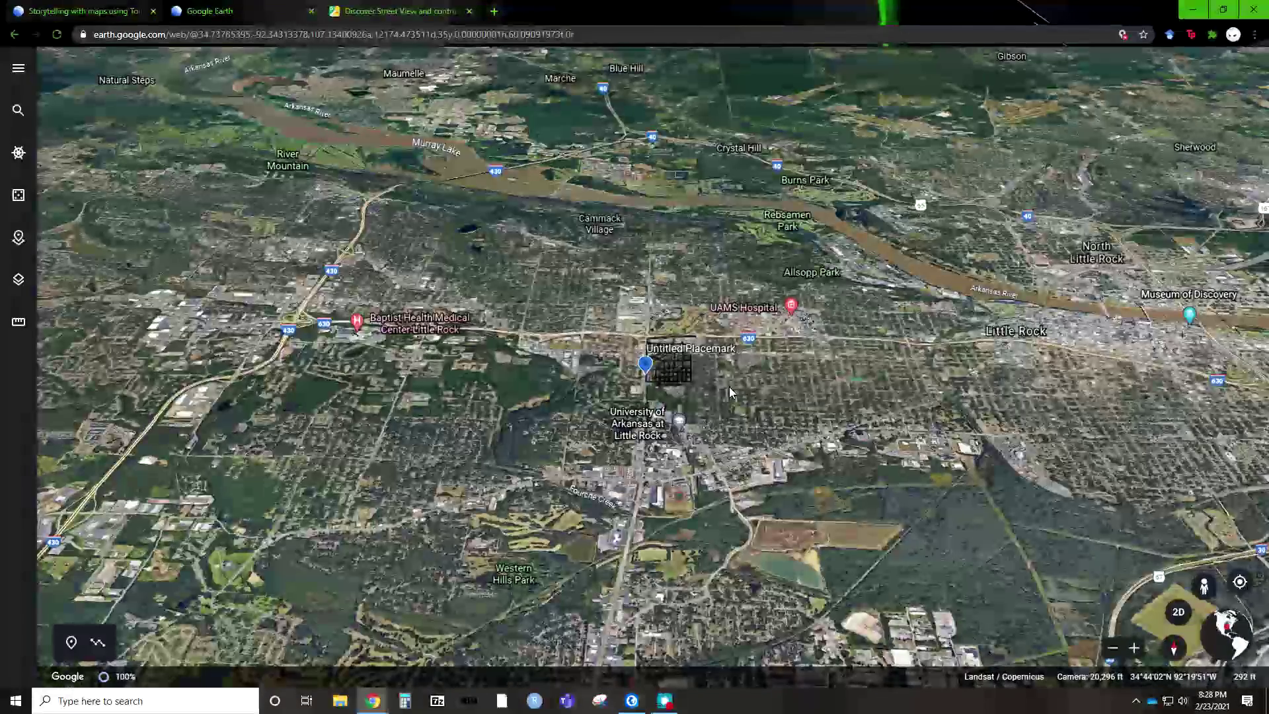
pyautogui.moveTo(728, 387); pyautogui.dragTo(735, 385)
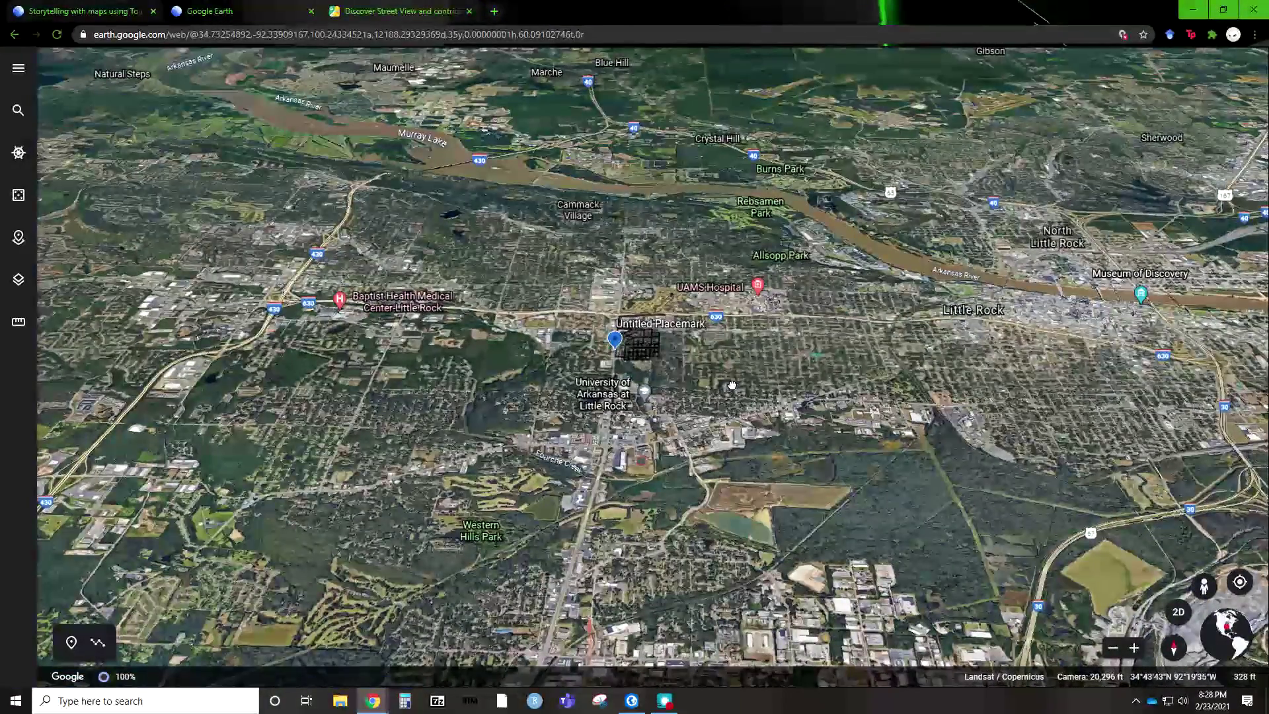